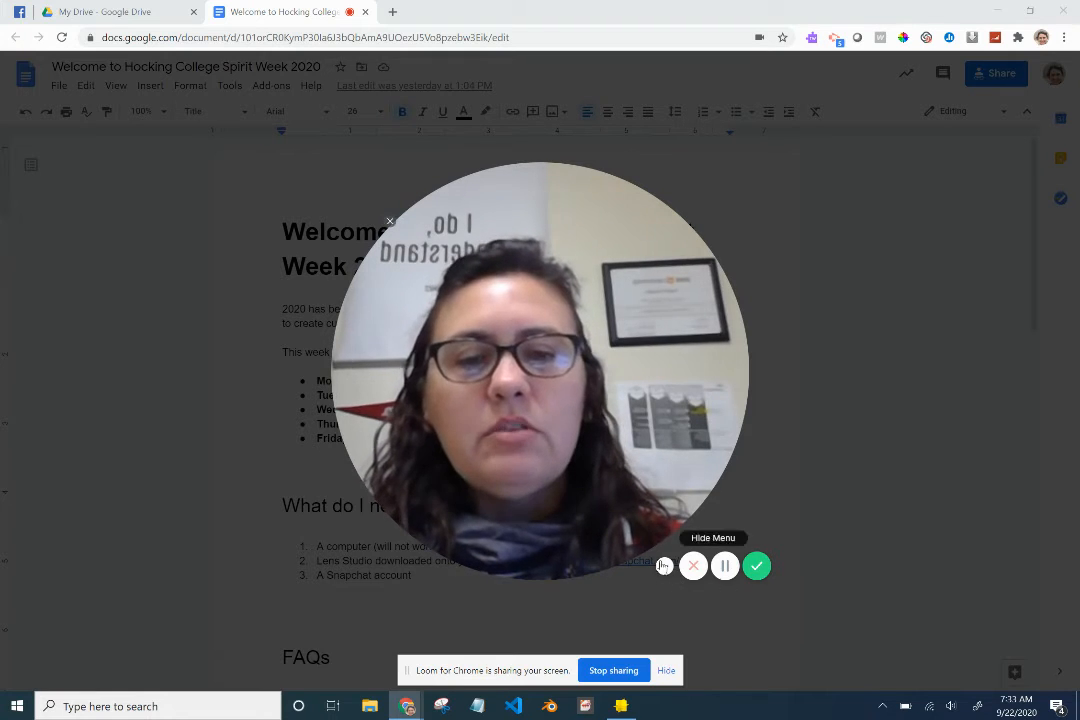
# Open the Lens Studio website linked in the document's requirements list in a new tab and go to its download page.
pyautogui.click(390, 224)
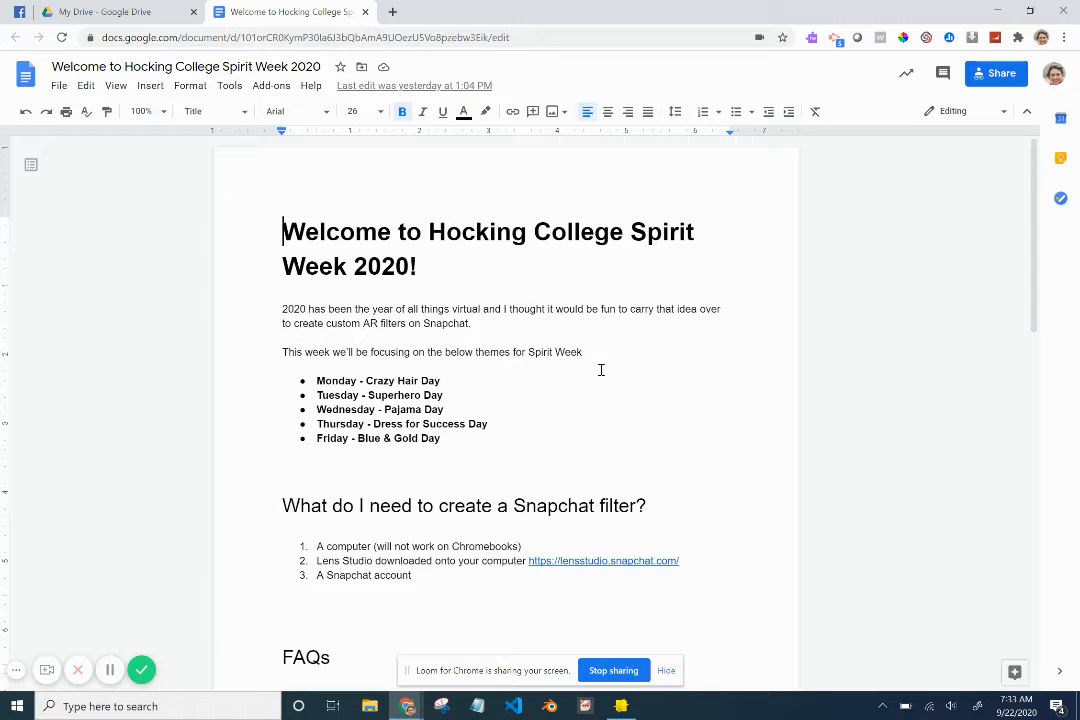
pyautogui.scroll(-5, 601, 370)
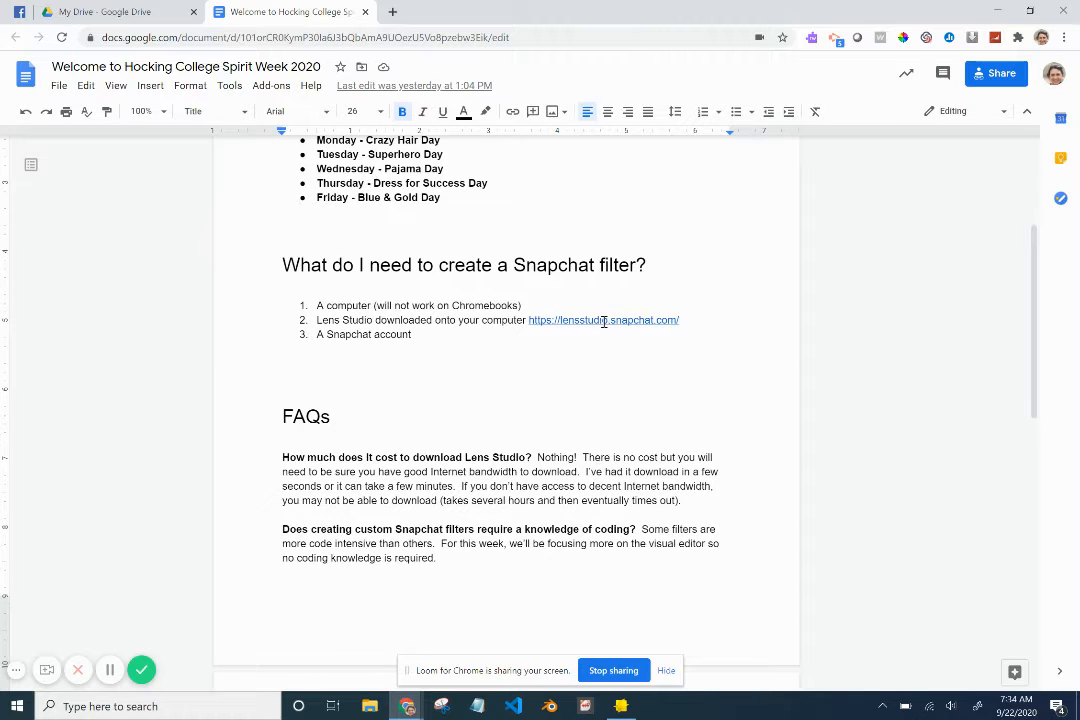
pyautogui.rightClick(604, 321)
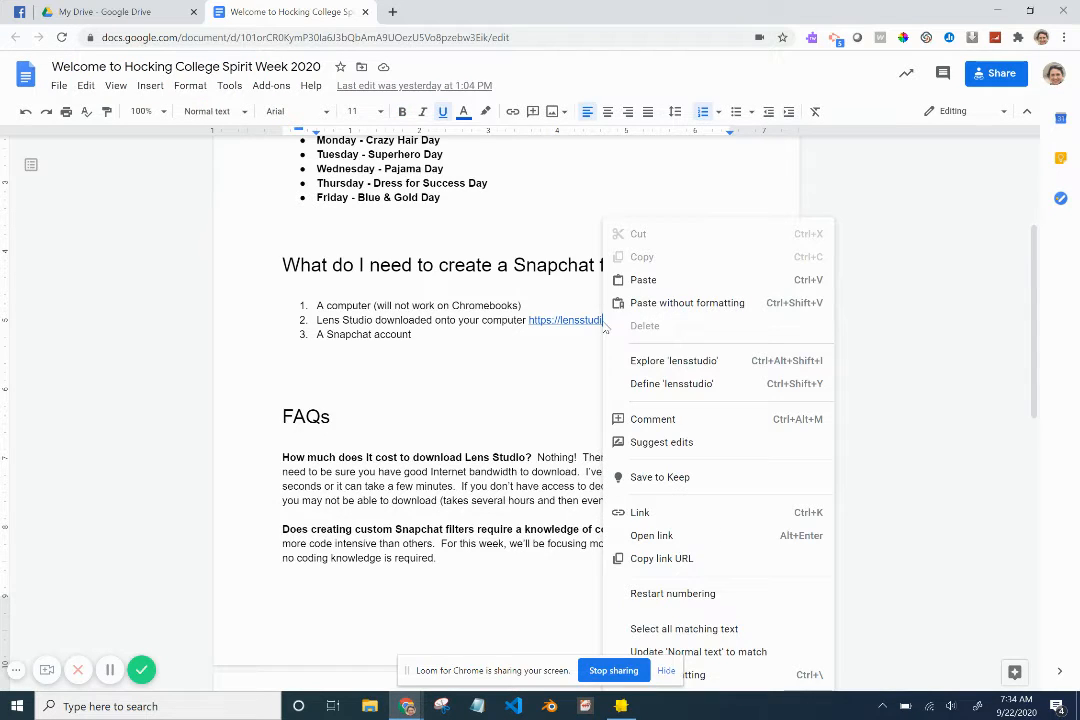
pyautogui.click(599, 333)
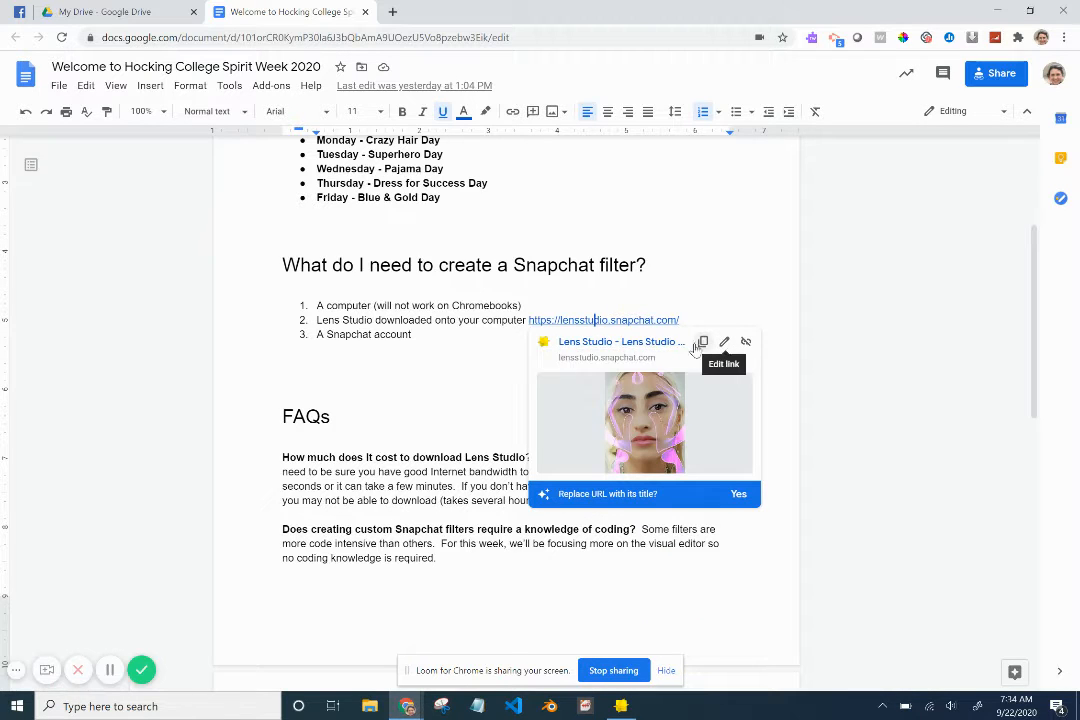
pyautogui.rightClick(664, 346)
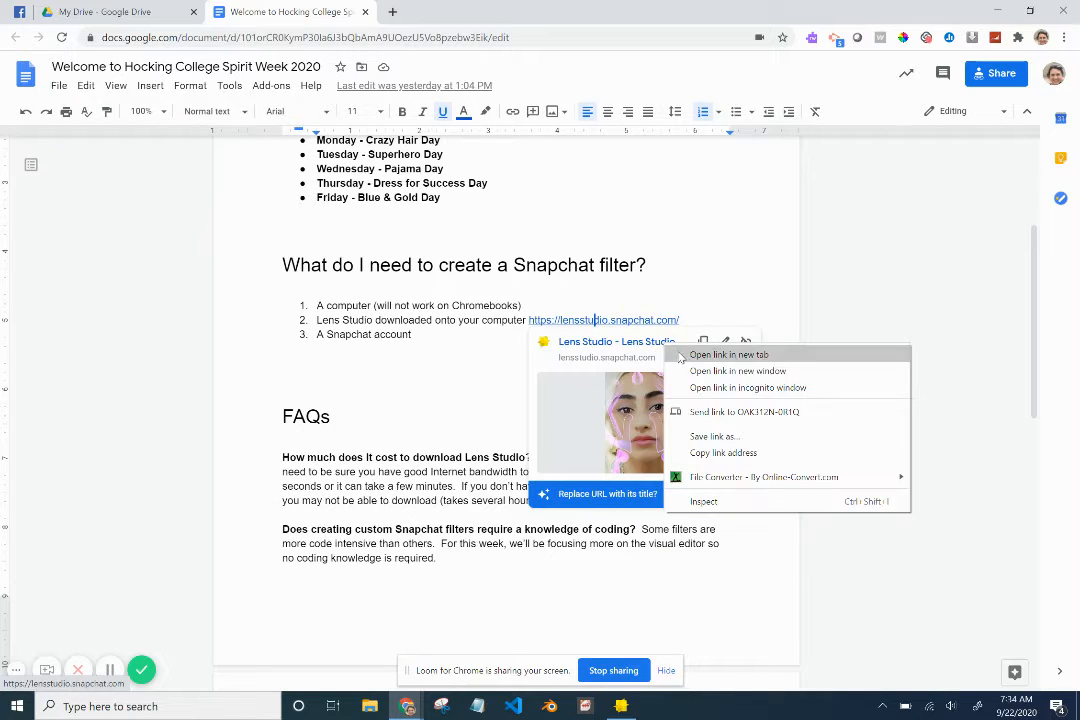
pyautogui.click(680, 355)
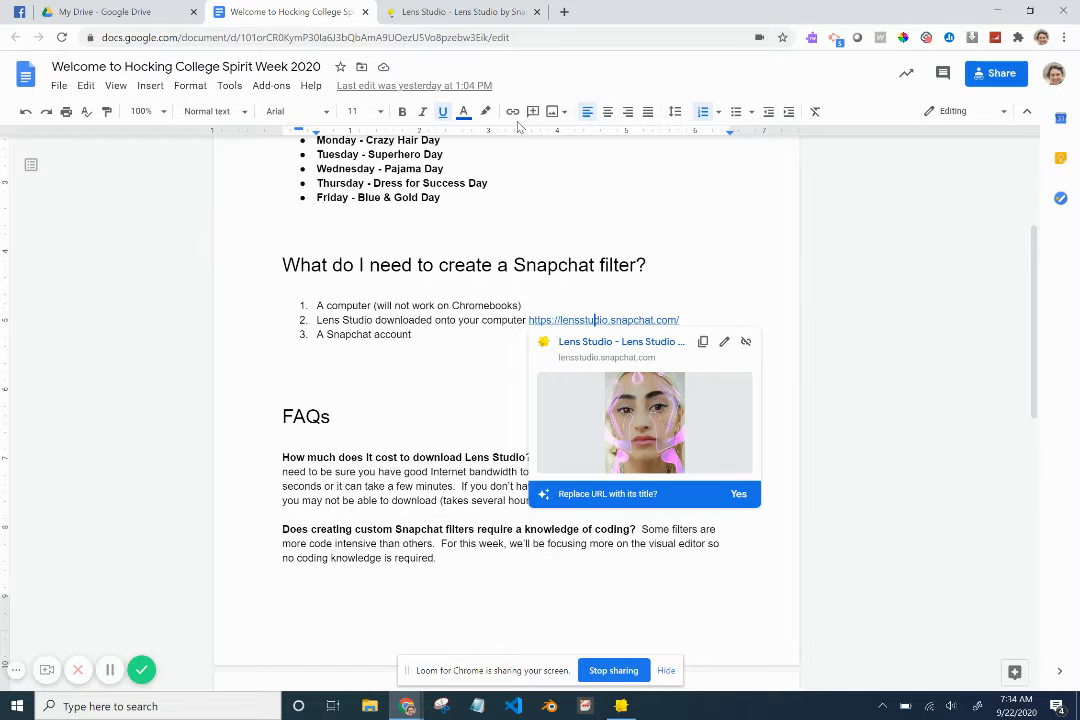
pyautogui.click(466, 12)
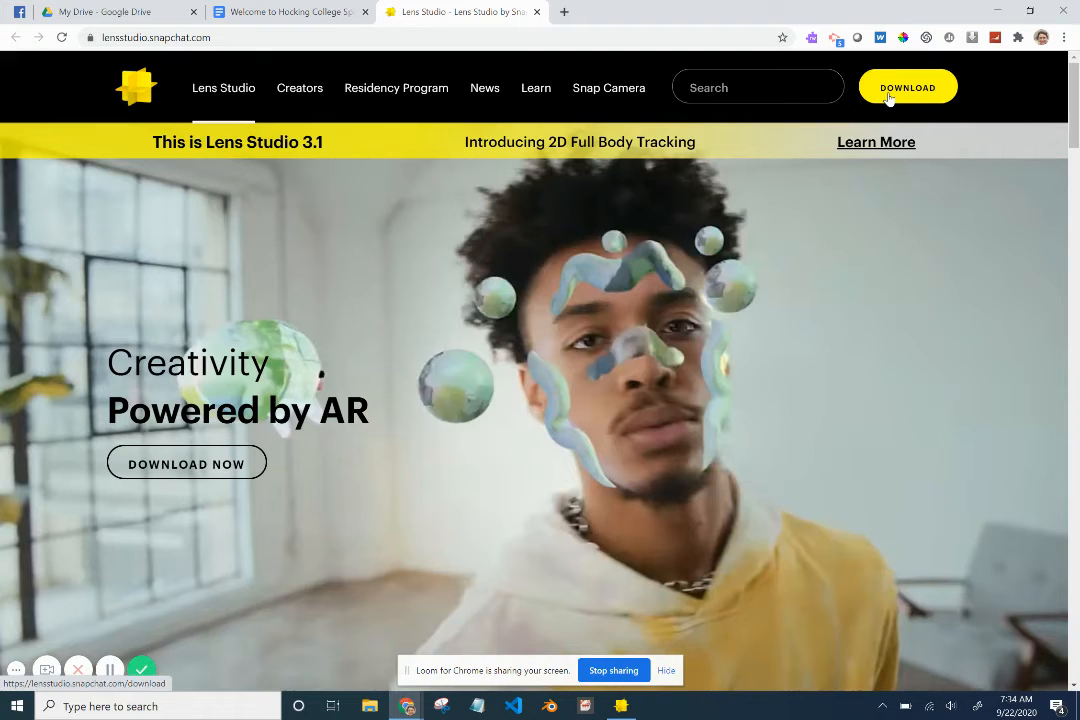
pyautogui.click(888, 98)
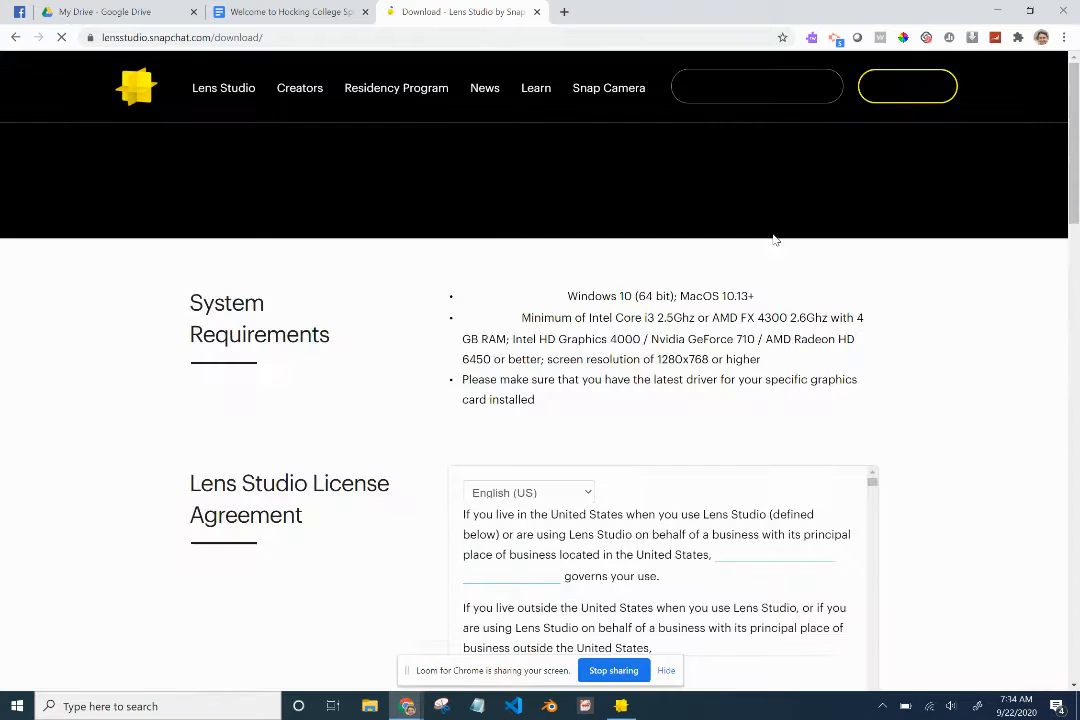
# Examine the system requirements, the license agreement, and the consent, email and Mac/PC download options on the Lens Studio download page.
pyautogui.scroll(-2, 773, 245)
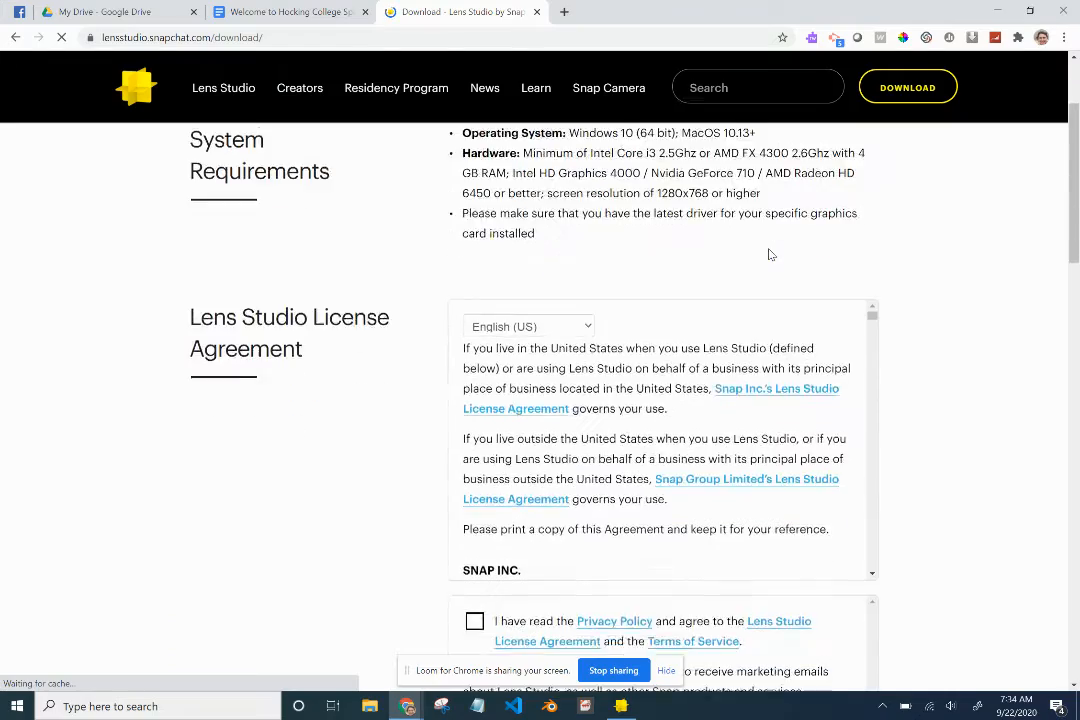
pyautogui.scroll(-1, 770, 254)
pyautogui.scroll(2, 770, 254)
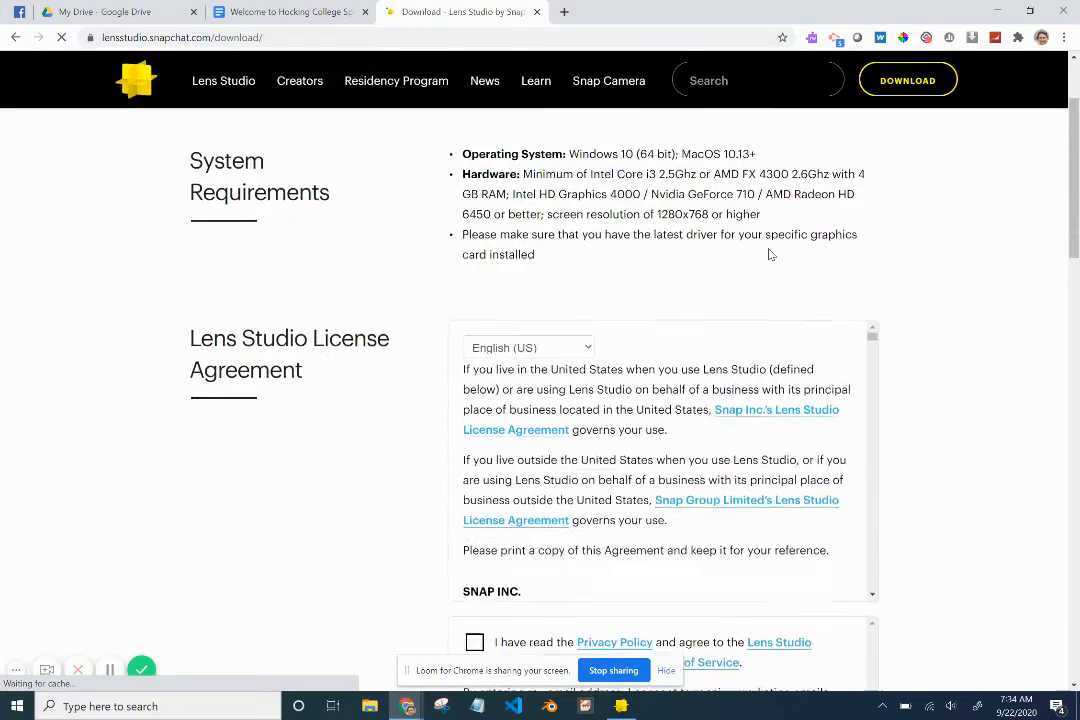
pyautogui.scroll(-2, 770, 254)
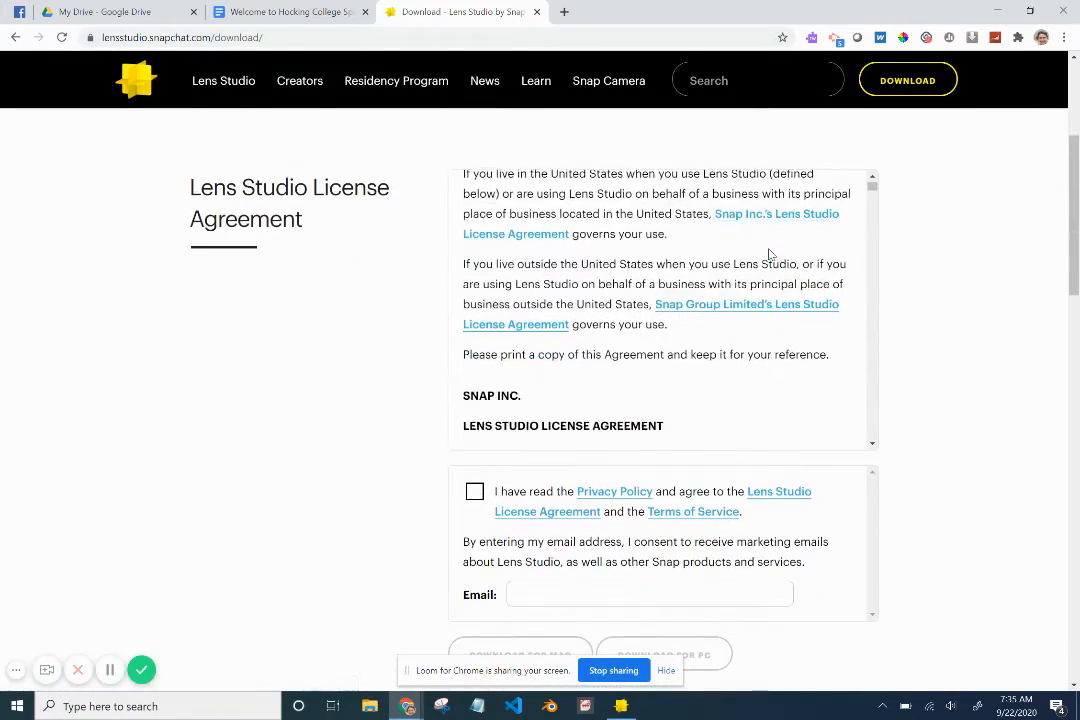
pyautogui.scroll(-8, 770, 254)
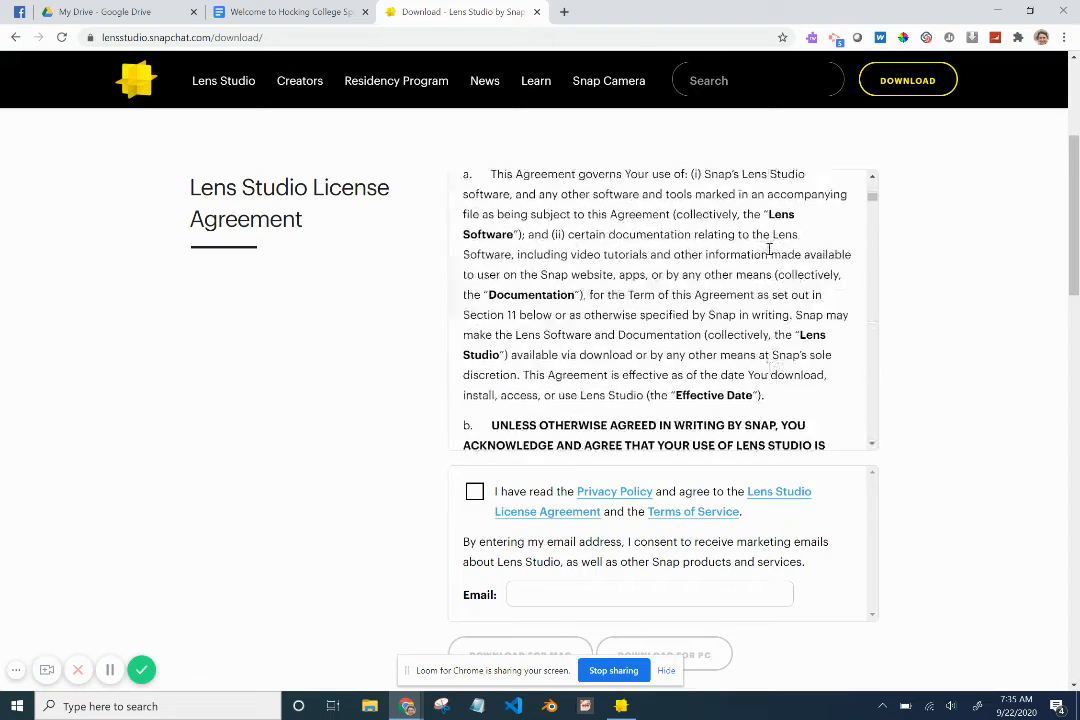
pyautogui.scroll(-5, 768, 251)
pyautogui.scroll(-2, 622, 445)
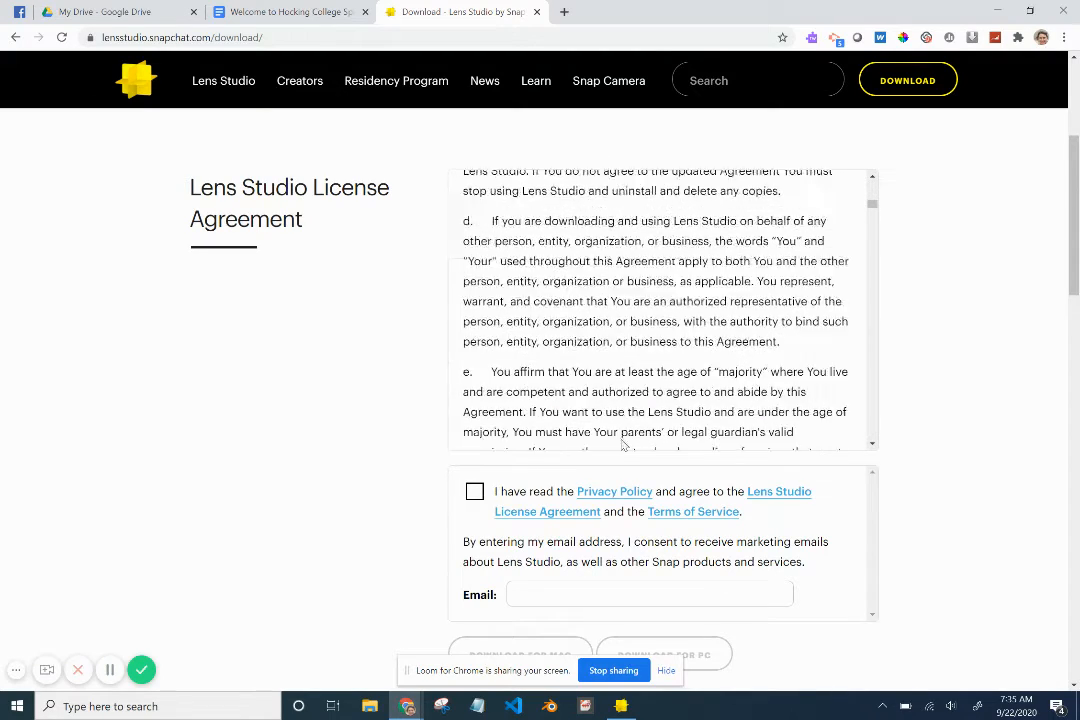
pyautogui.scroll(-2, 622, 445)
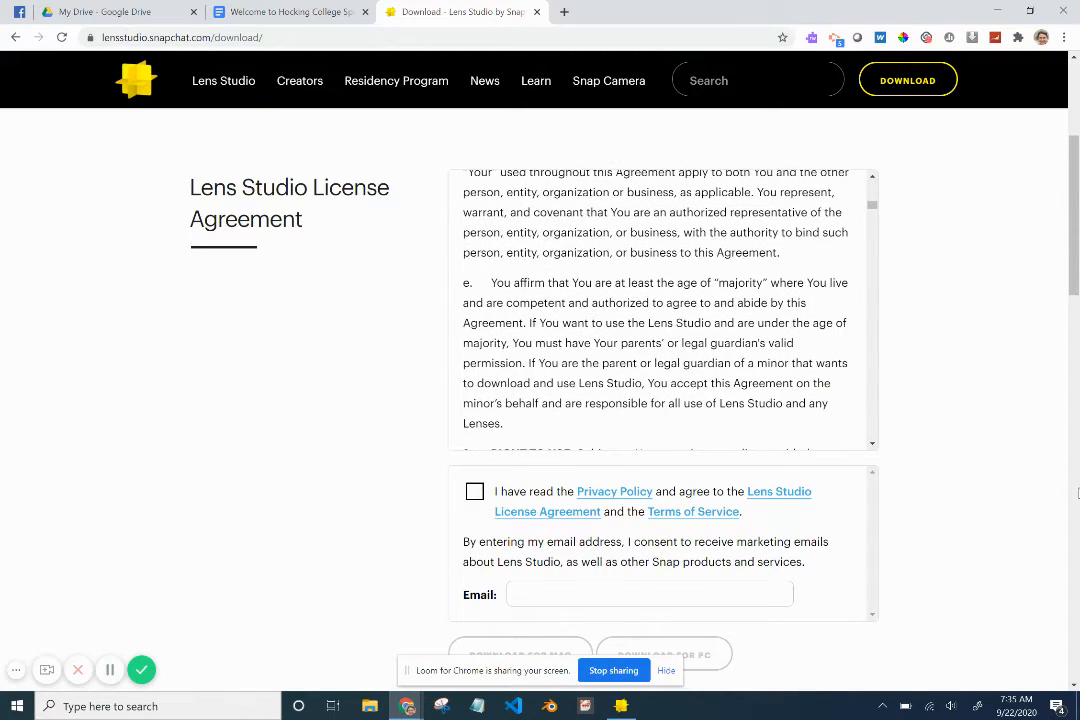
pyautogui.scroll(-1, 1076, 290)
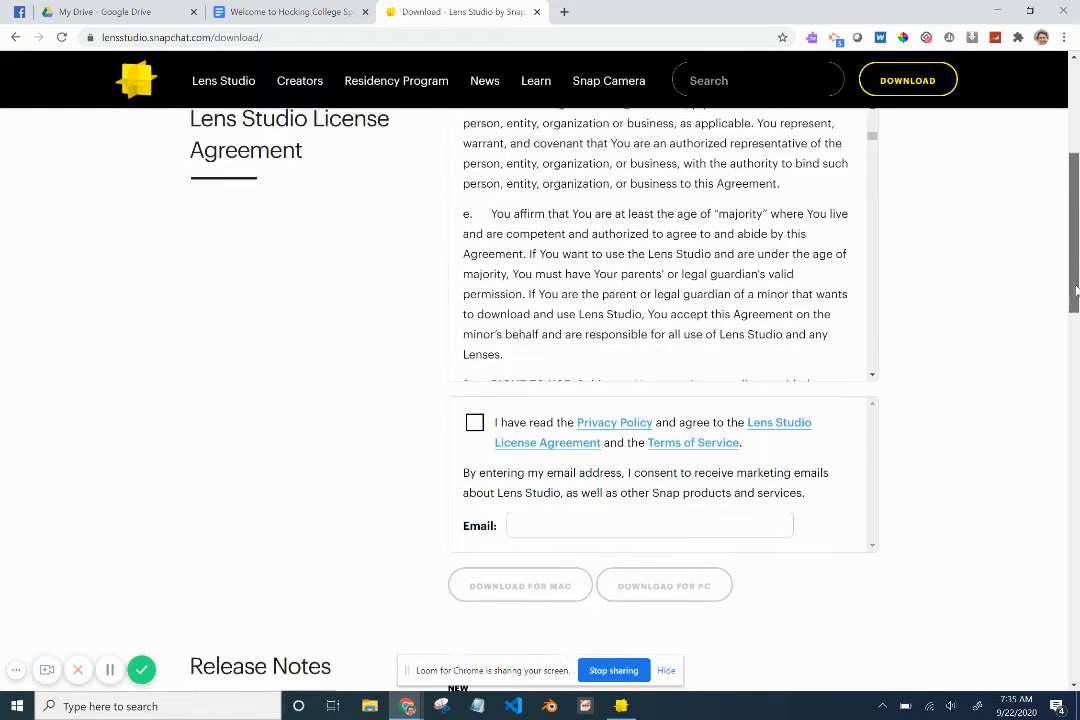
pyautogui.scroll(-2, 1076, 290)
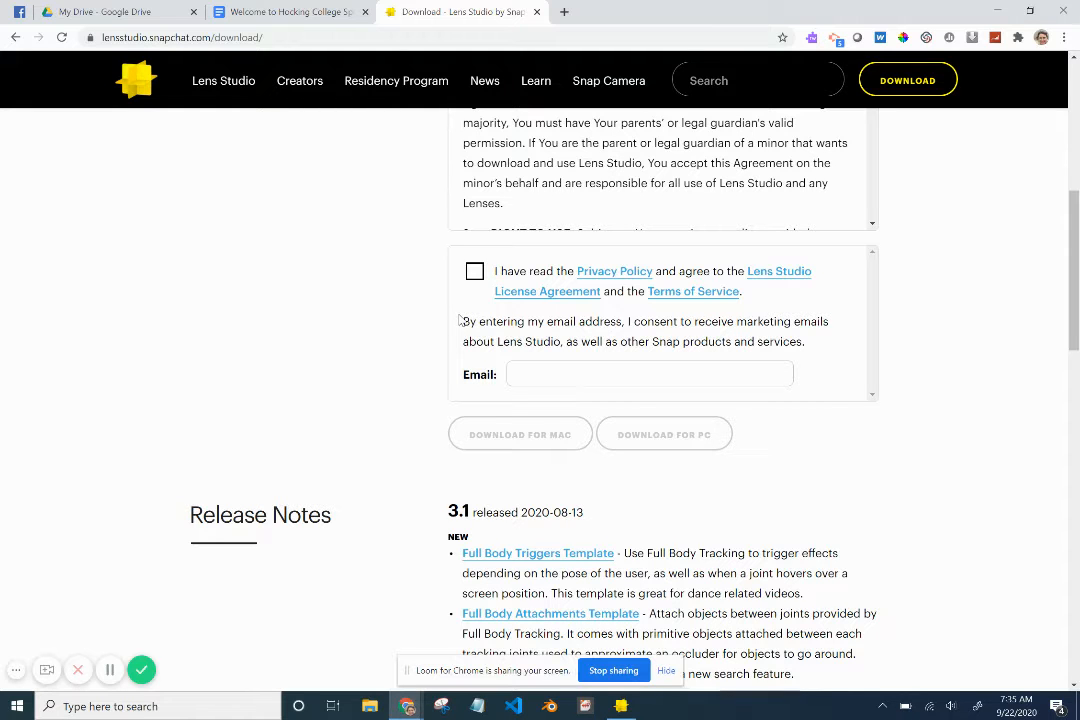
pyautogui.scroll(-1, 461, 320)
pyautogui.scroll(-1, 461, 320)
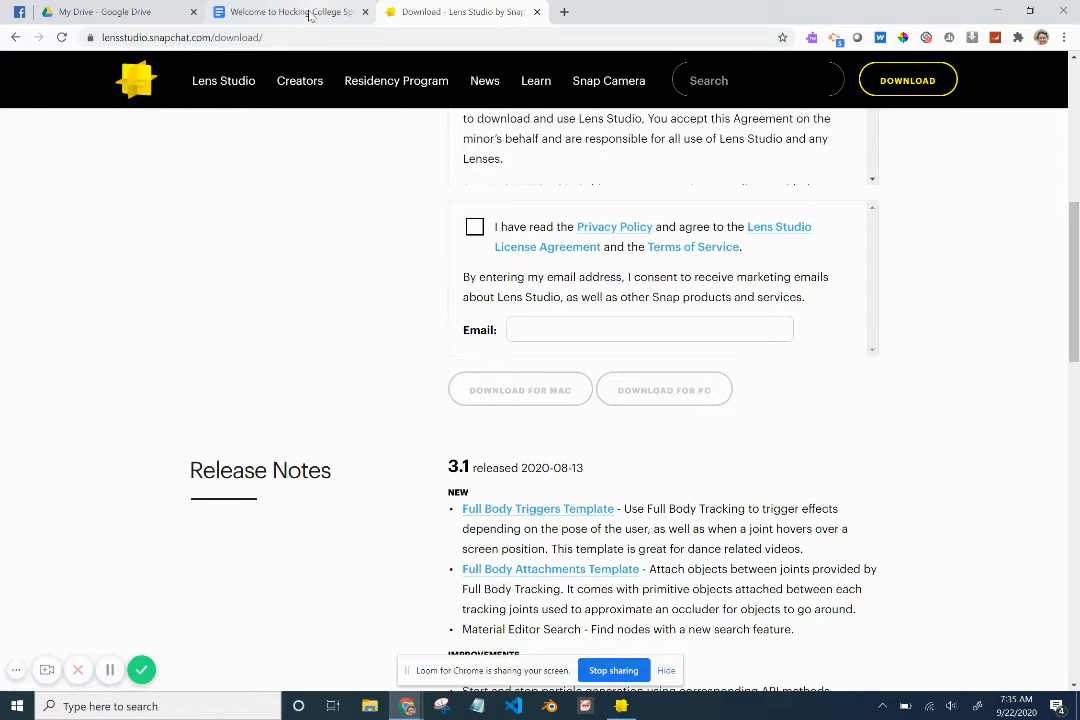
# Return to the Spirit Week document and read through the Snapchat account requirement and the FAQs on both pages.
pyautogui.click(264, 11)
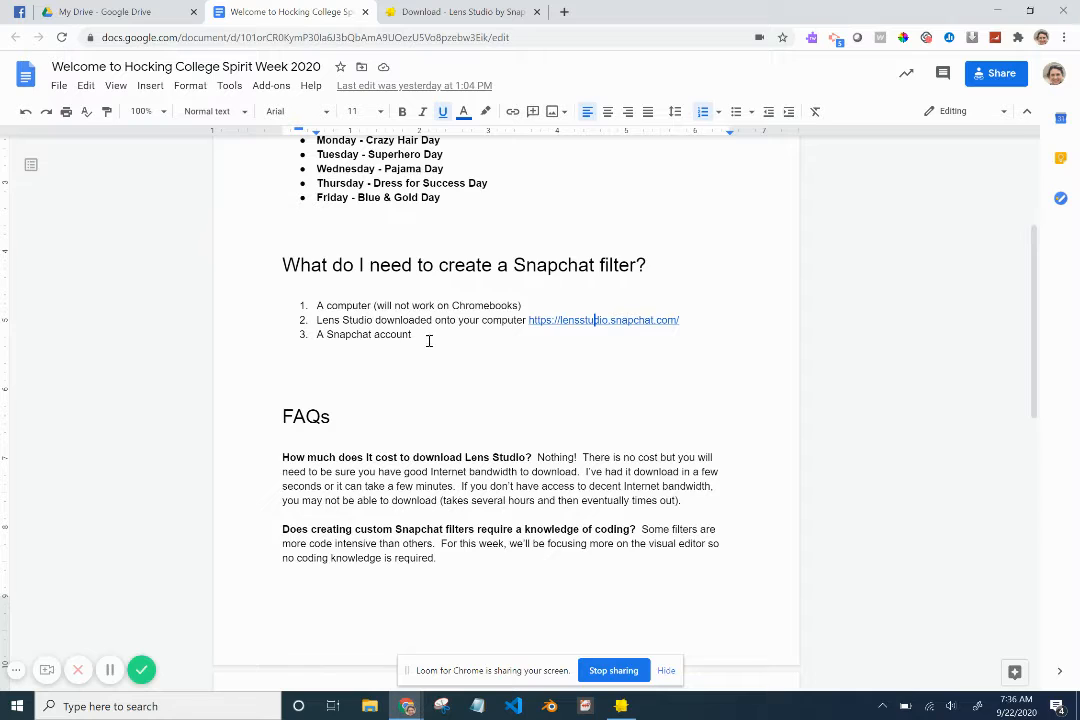
pyautogui.moveTo(429, 336); pyautogui.dragTo(320, 336)
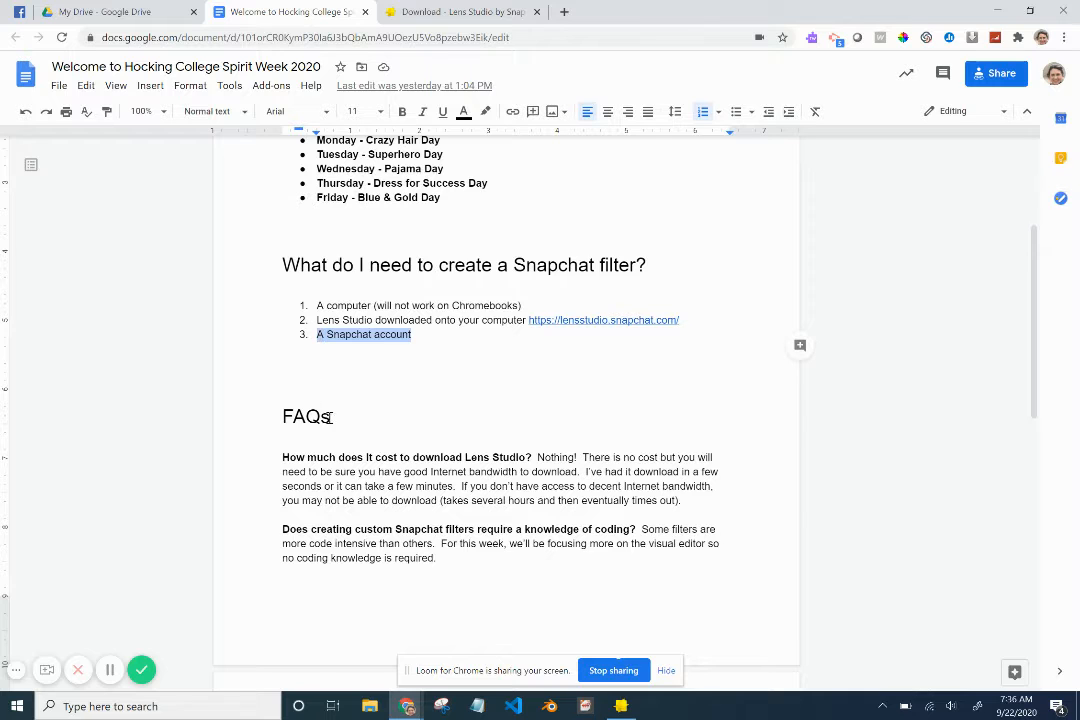
pyautogui.moveTo(331, 416); pyautogui.dragTo(280, 412)
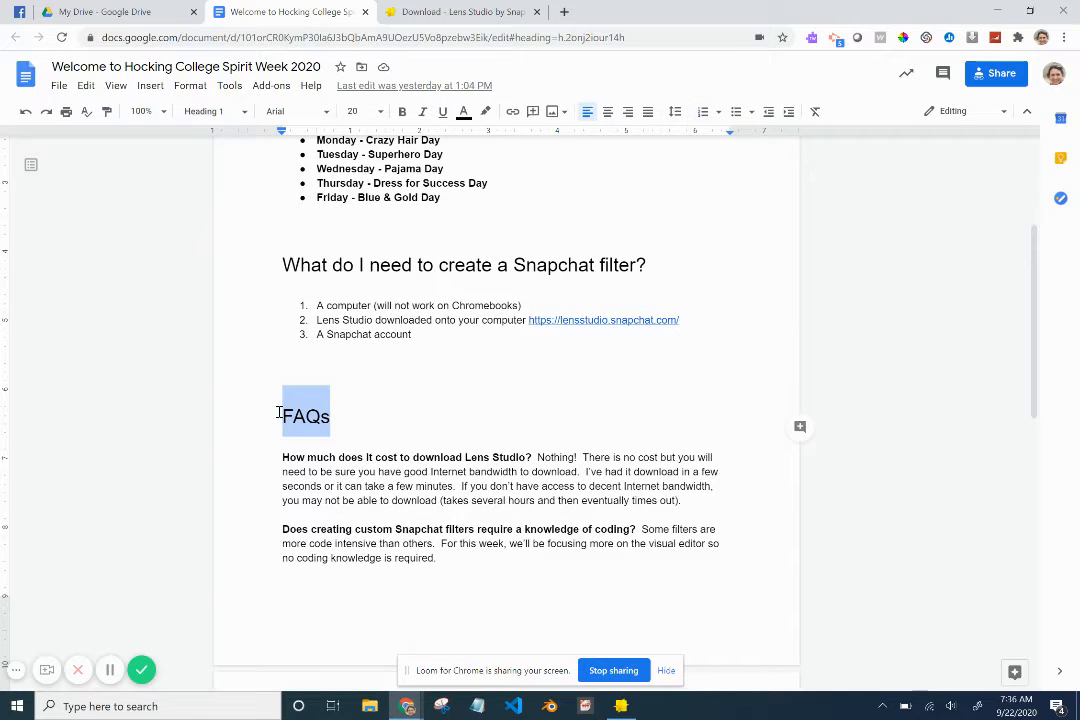
pyautogui.scroll(-2, 280, 412)
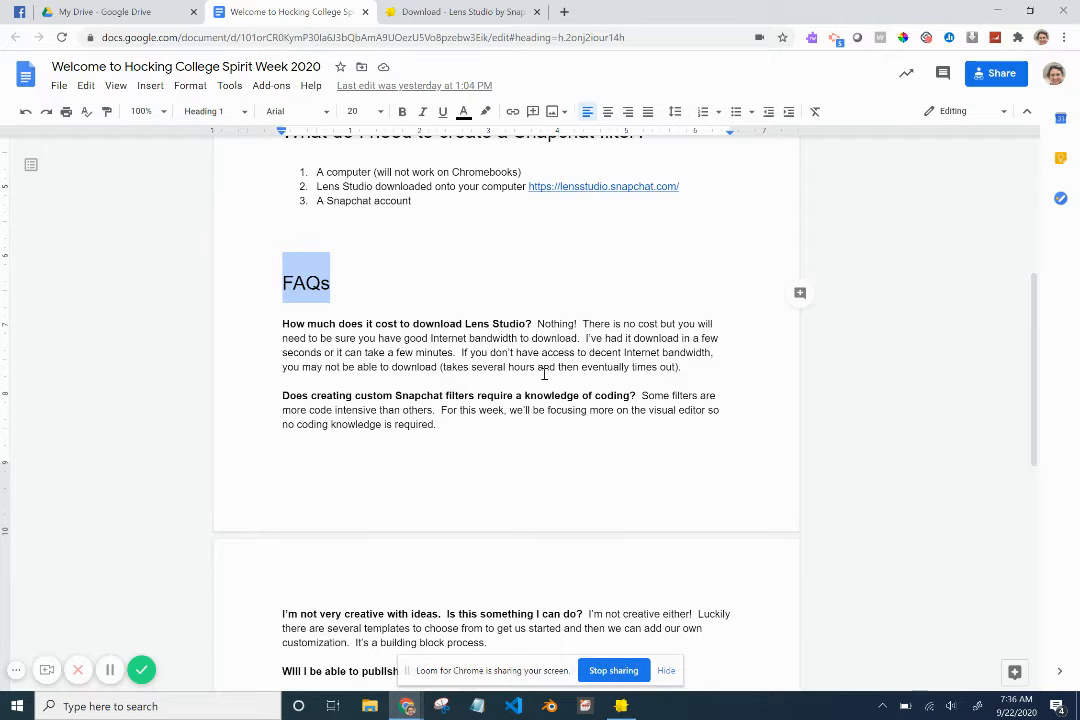
pyautogui.scroll(-1, 544, 373)
pyautogui.scroll(-1, 544, 373)
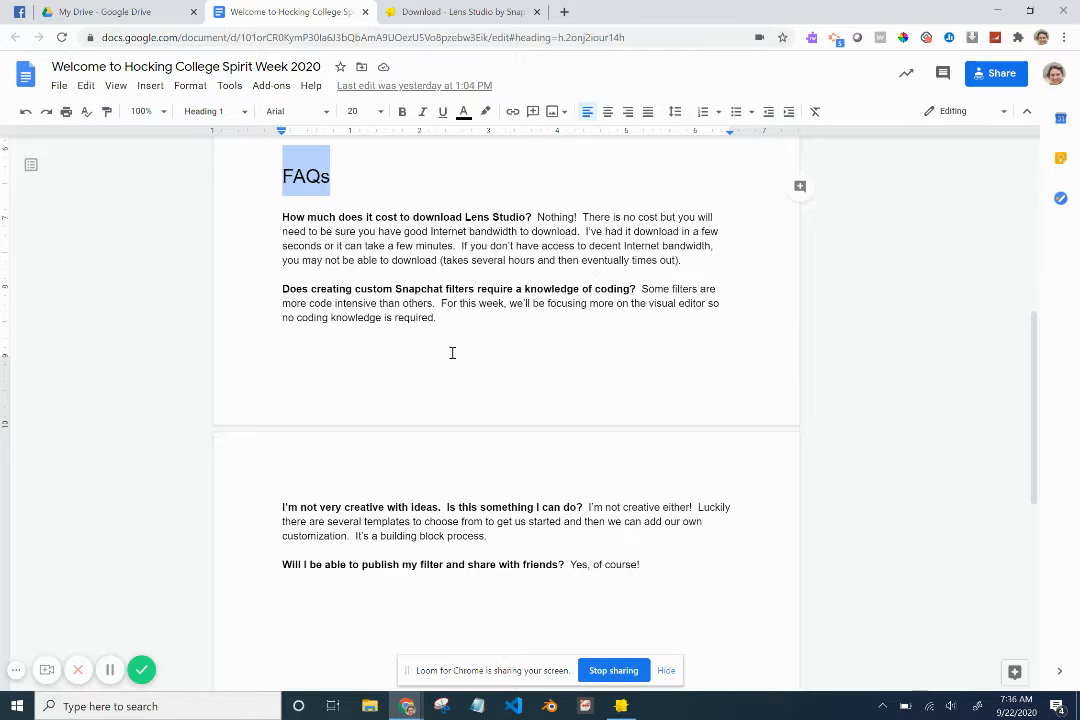
pyautogui.scroll(-2, 452, 353)
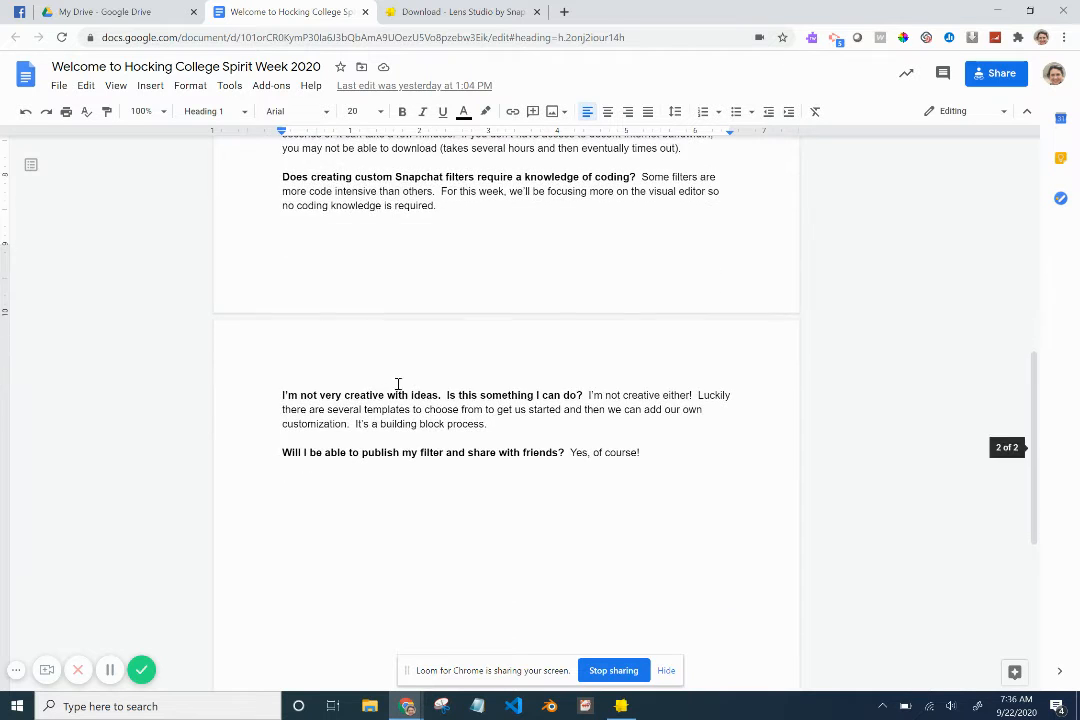
pyautogui.moveTo(276, 396); pyautogui.dragTo(578, 395)
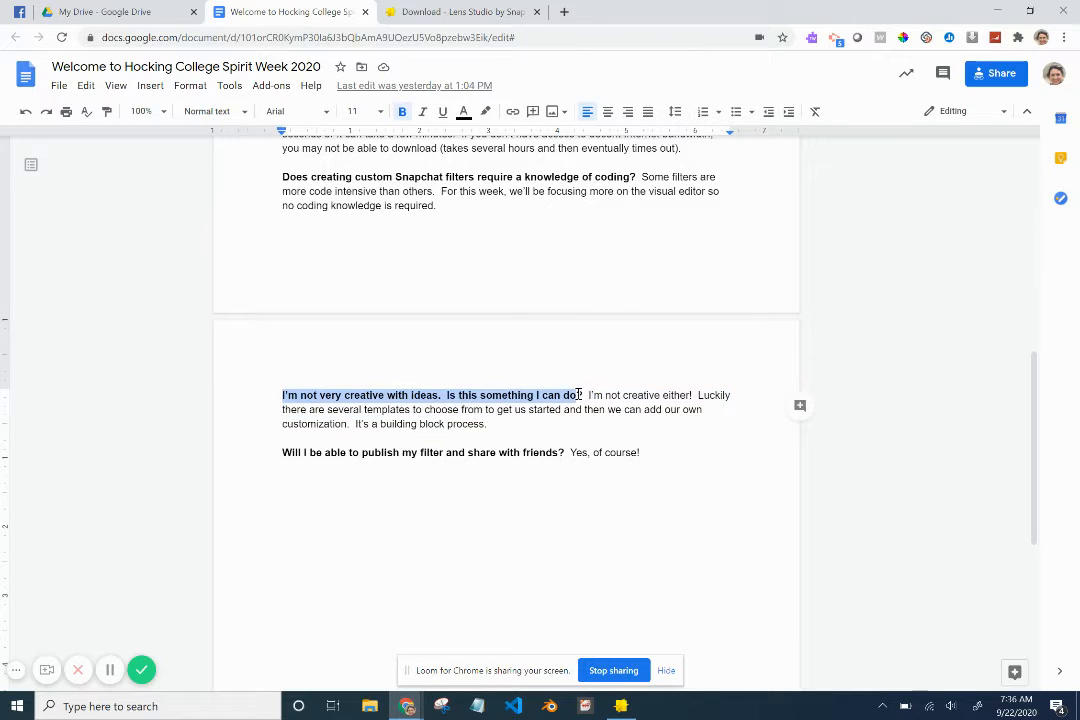
pyautogui.click(628, 425)
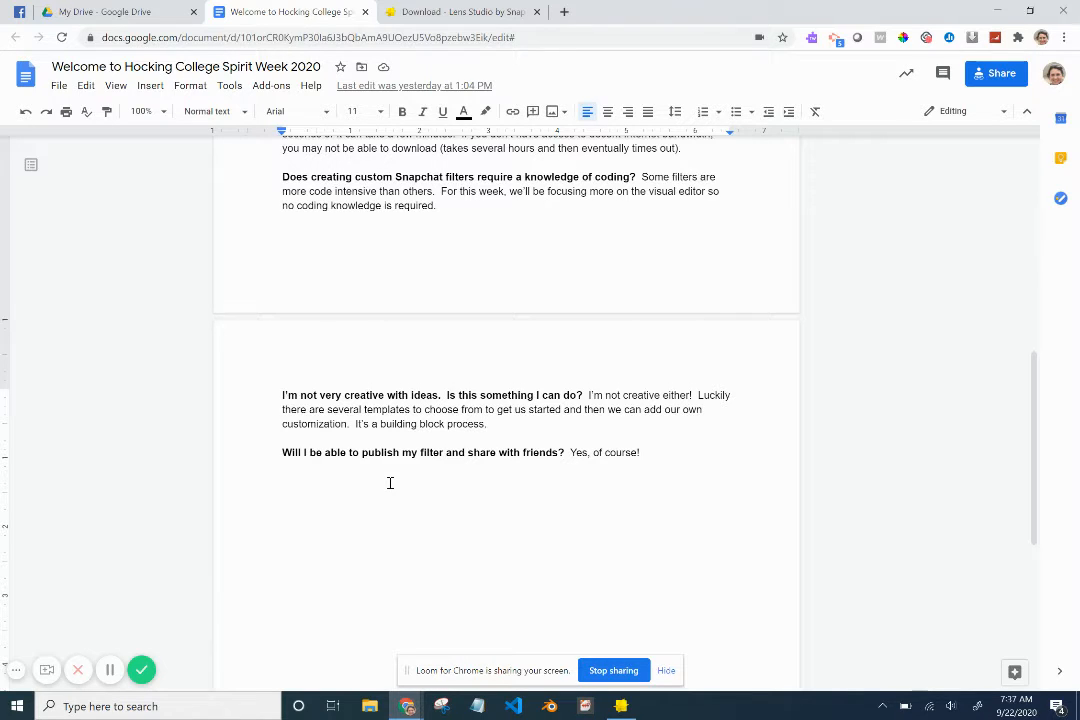
# Revisit the Lens Studio download page and the document's requirements list, and view the files in My Drive.
pyautogui.click(421, 14)
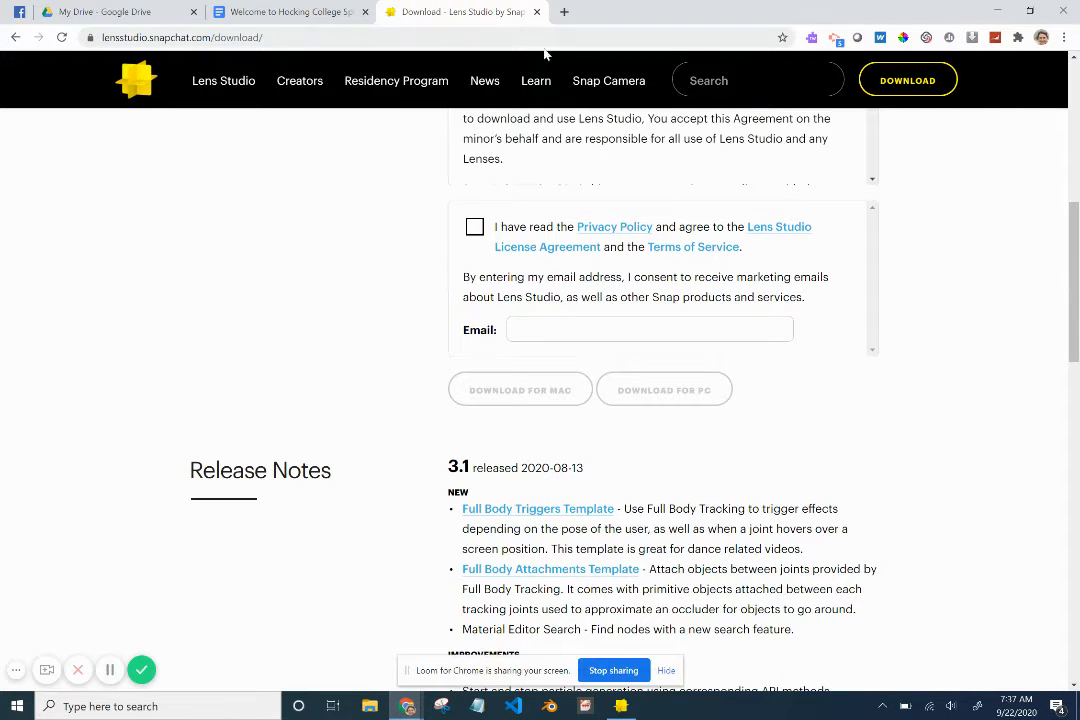
pyautogui.click(303, 10)
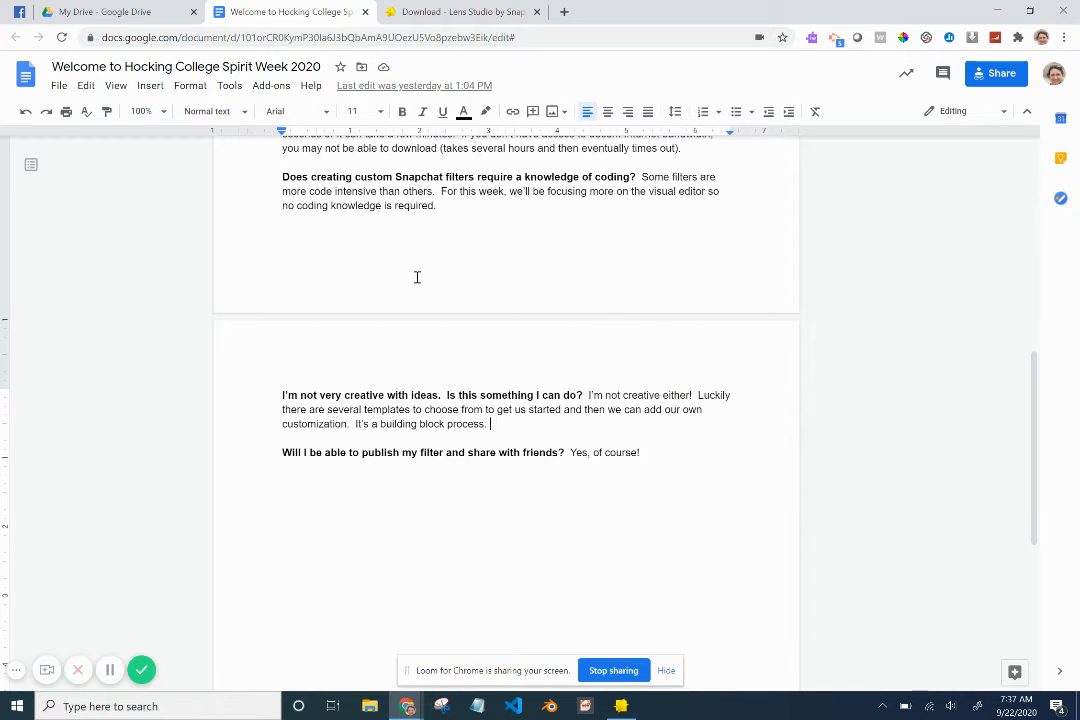
pyautogui.scroll(3, 417, 277)
pyautogui.scroll(2, 417, 277)
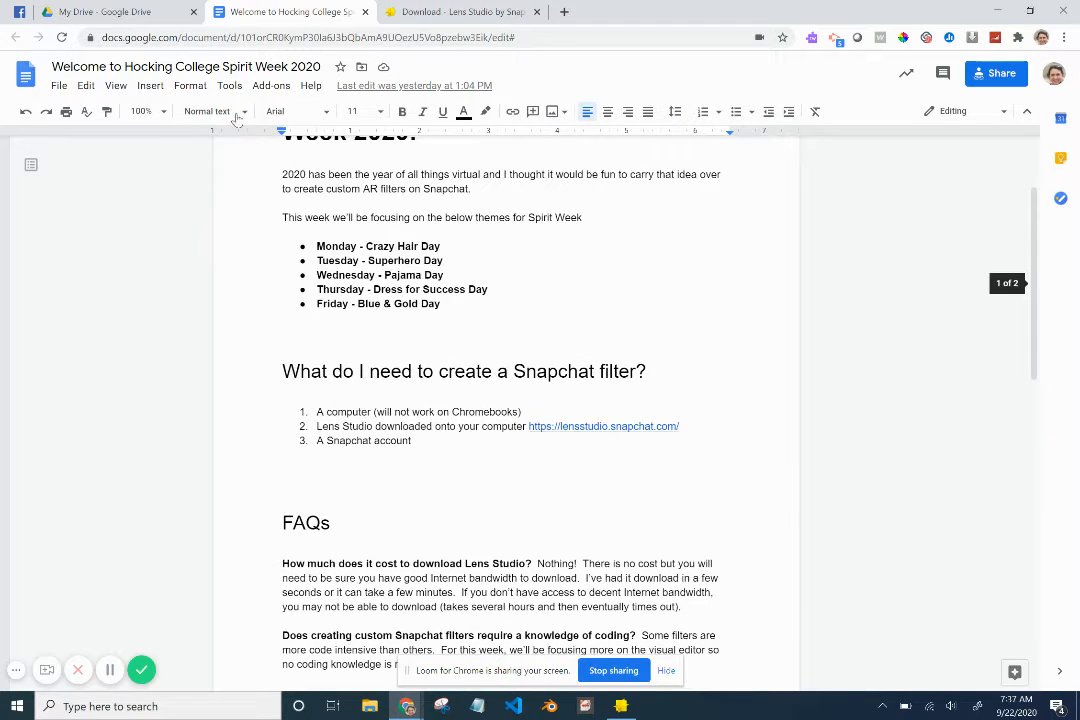
pyautogui.click(183, 22)
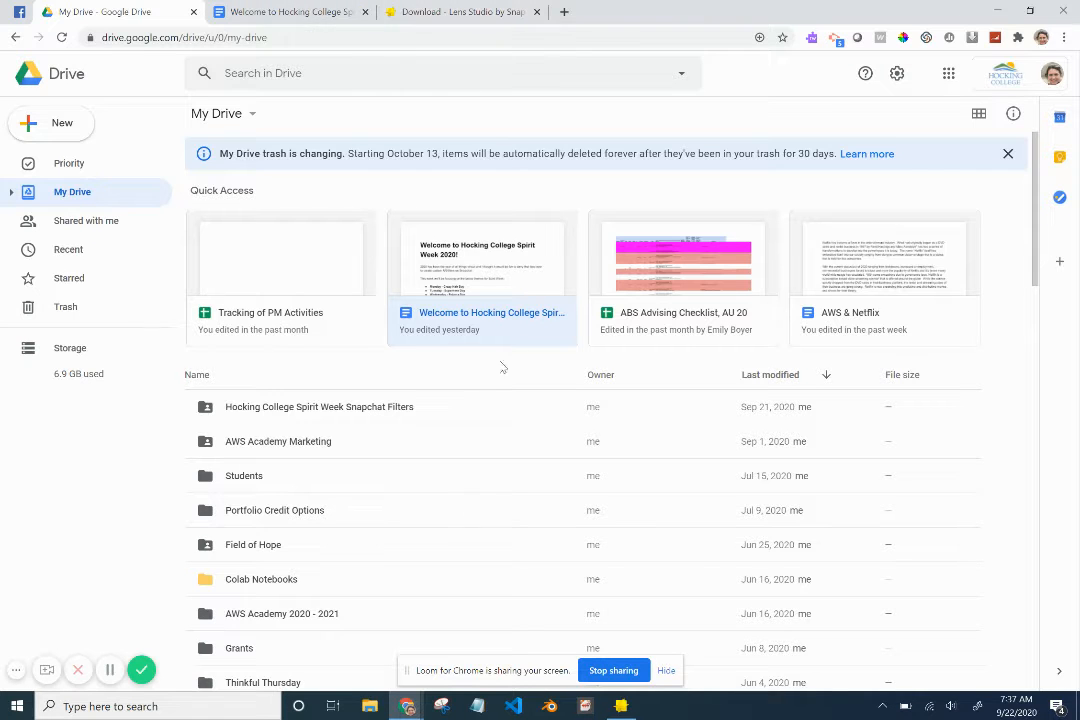
# Switch to Lens Studio, log in to My Lenses with the Snapchat account, and close the My Lenses window.
pyautogui.click(621, 706)
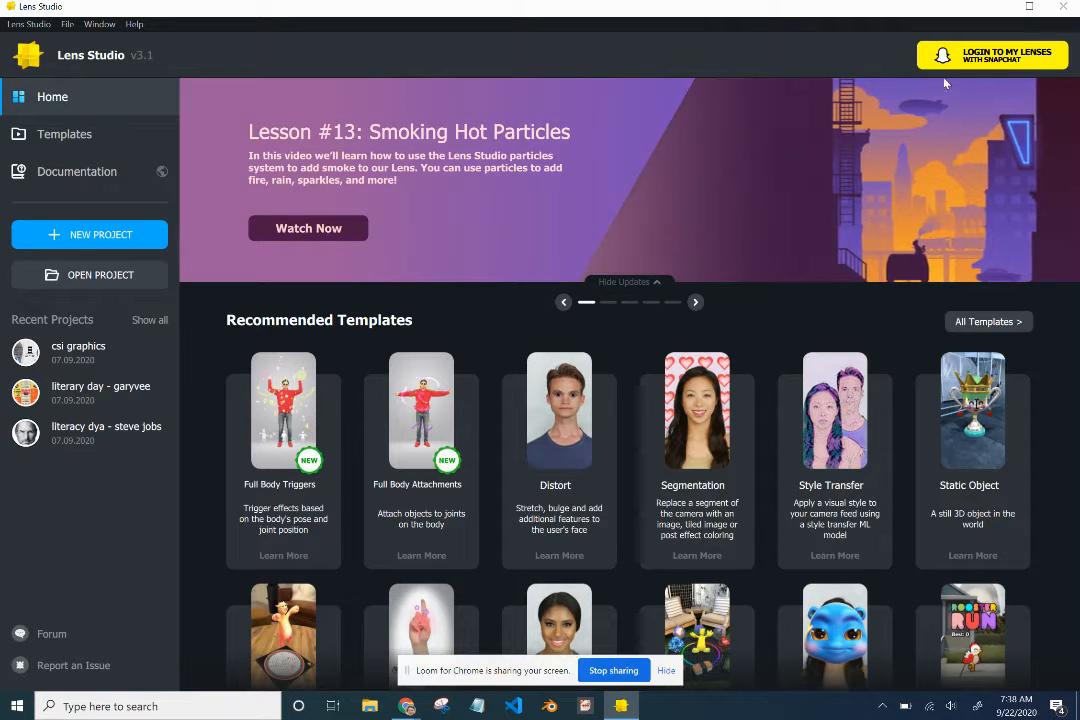
pyautogui.click(1005, 66)
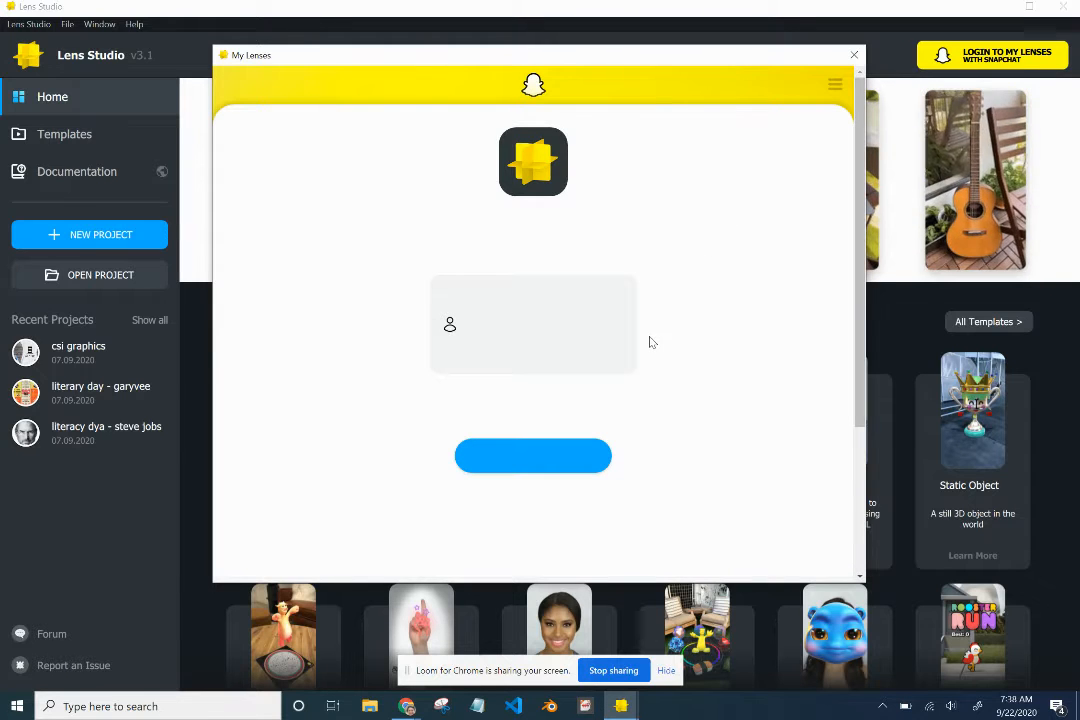
pyautogui.click(563, 457)
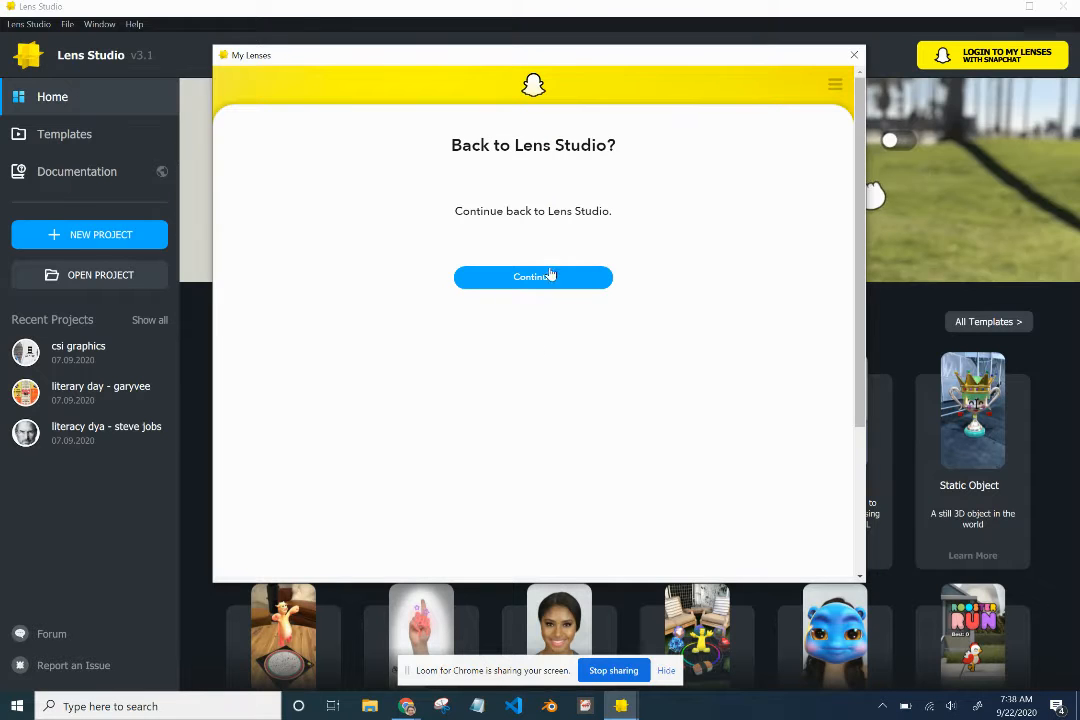
pyautogui.click(550, 279)
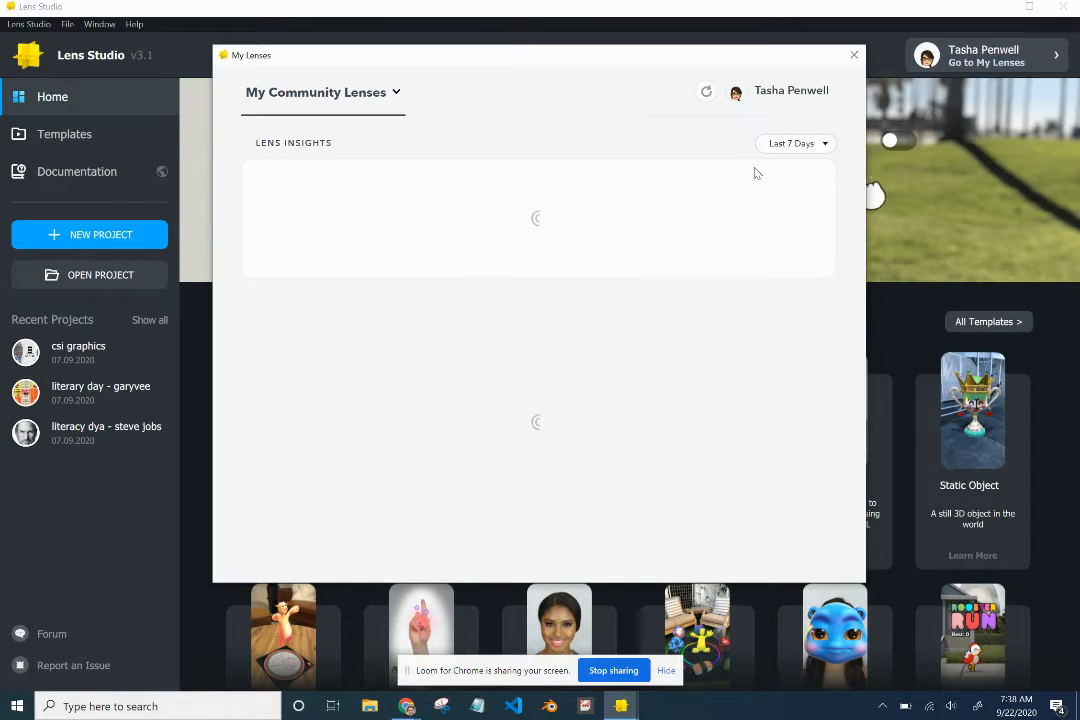
pyautogui.click(854, 57)
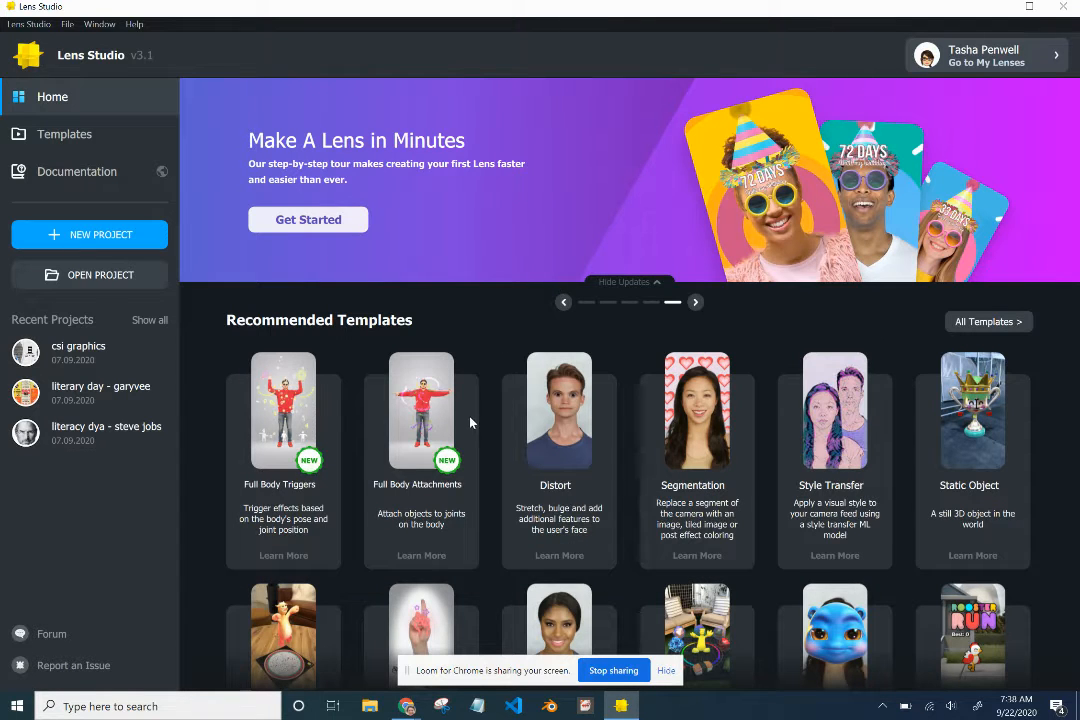
# Browse the recommended templates and look through the full list of all templates and the recently used ones.
pyautogui.scroll(-3, 470, 422)
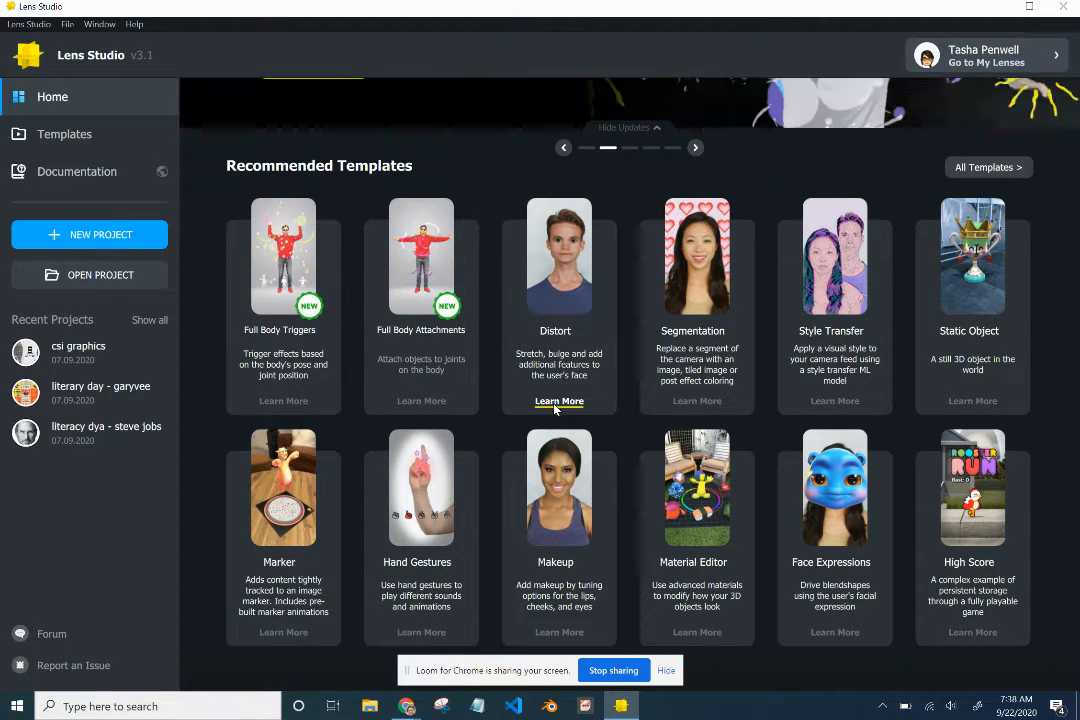
pyautogui.click(976, 168)
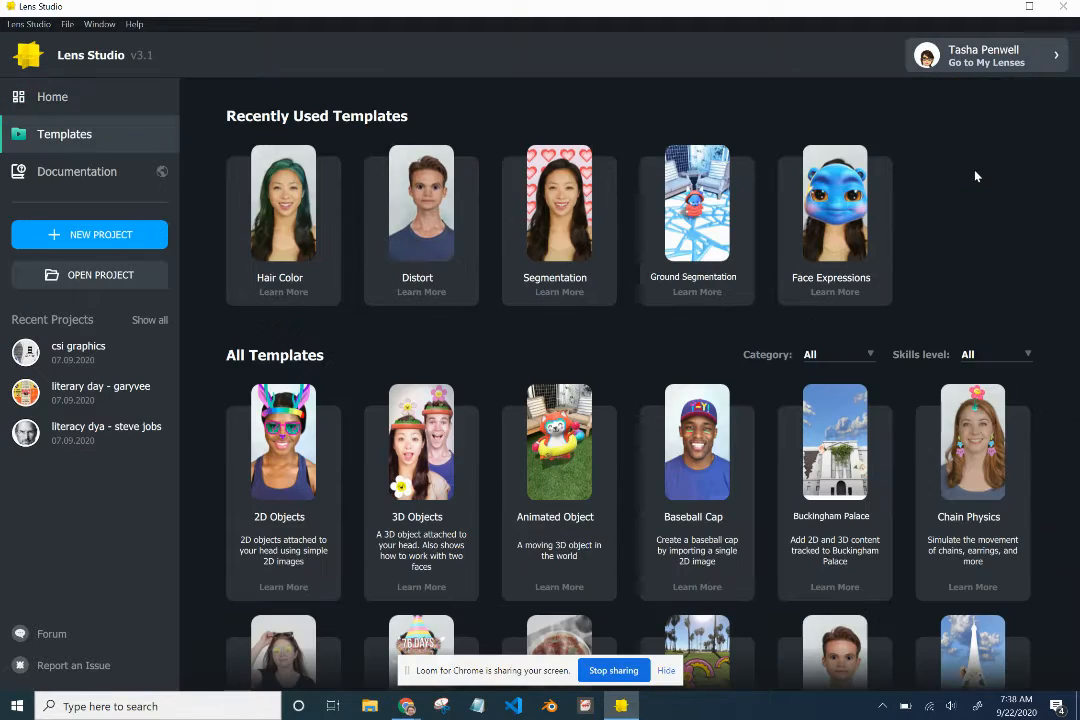
pyautogui.scroll(-5, 789, 347)
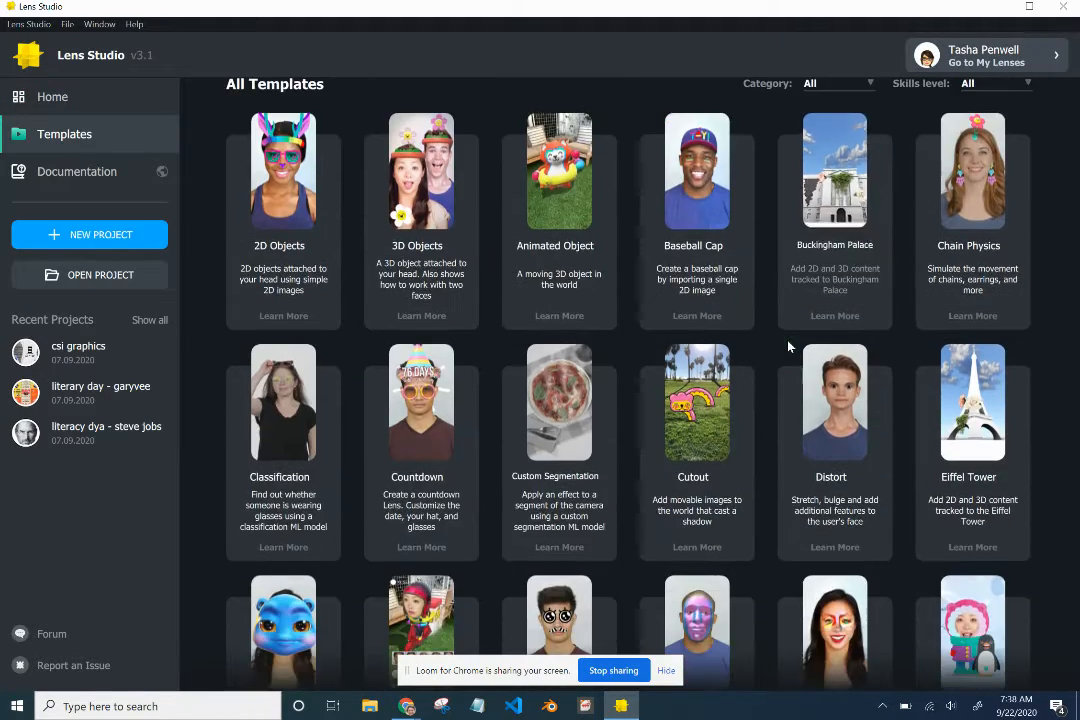
pyautogui.scroll(-8, 789, 347)
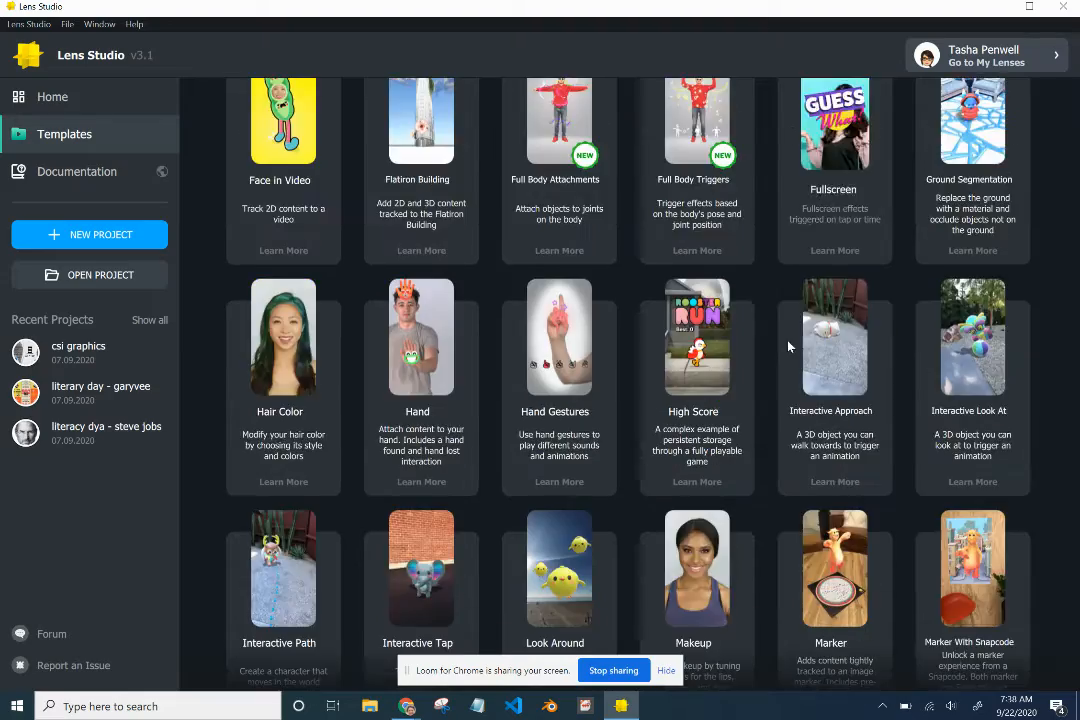
pyautogui.scroll(-6, 789, 347)
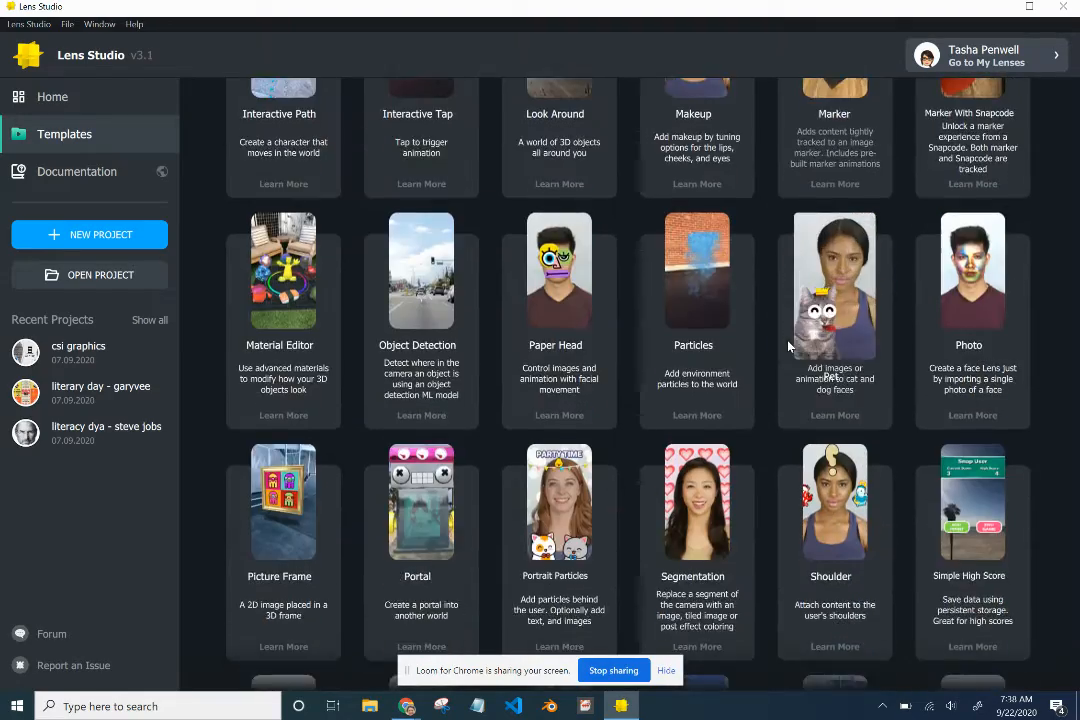
pyautogui.scroll(-4, 789, 347)
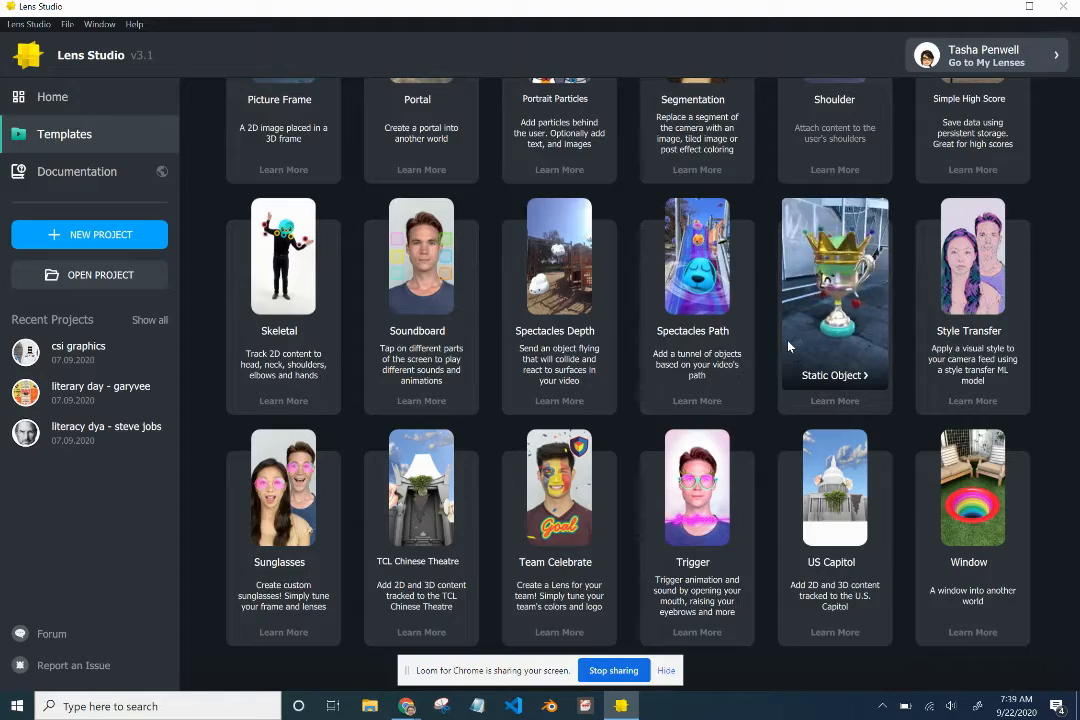
pyautogui.scroll(1, 789, 347)
pyautogui.scroll(10, 789, 347)
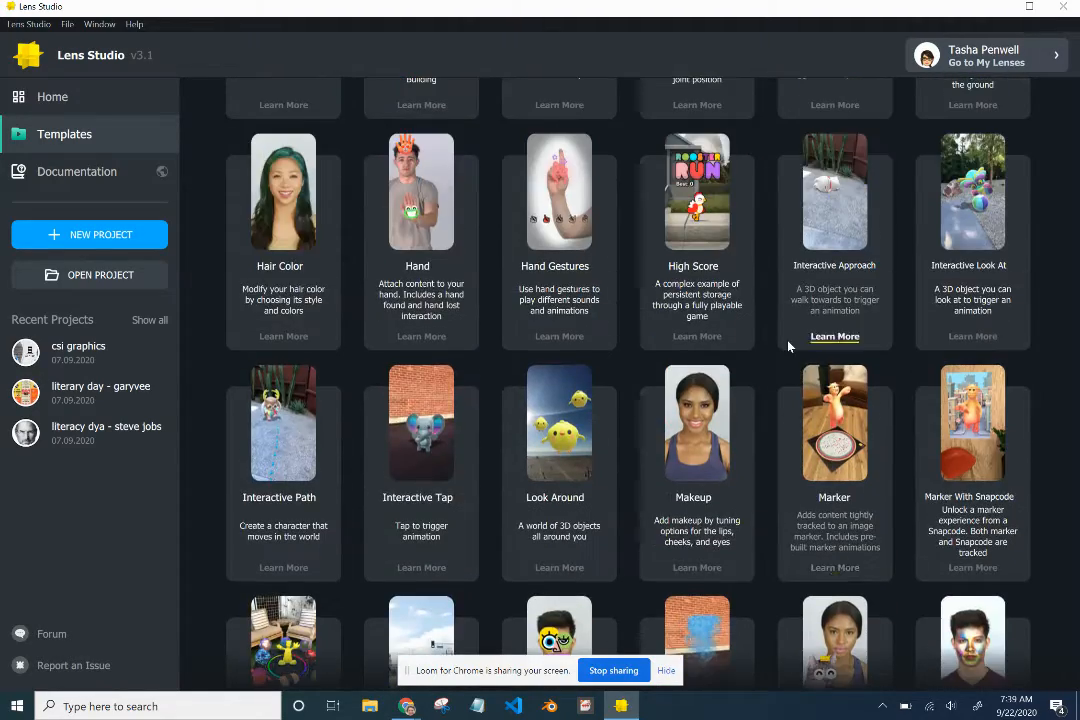
pyautogui.scroll(6, 789, 347)
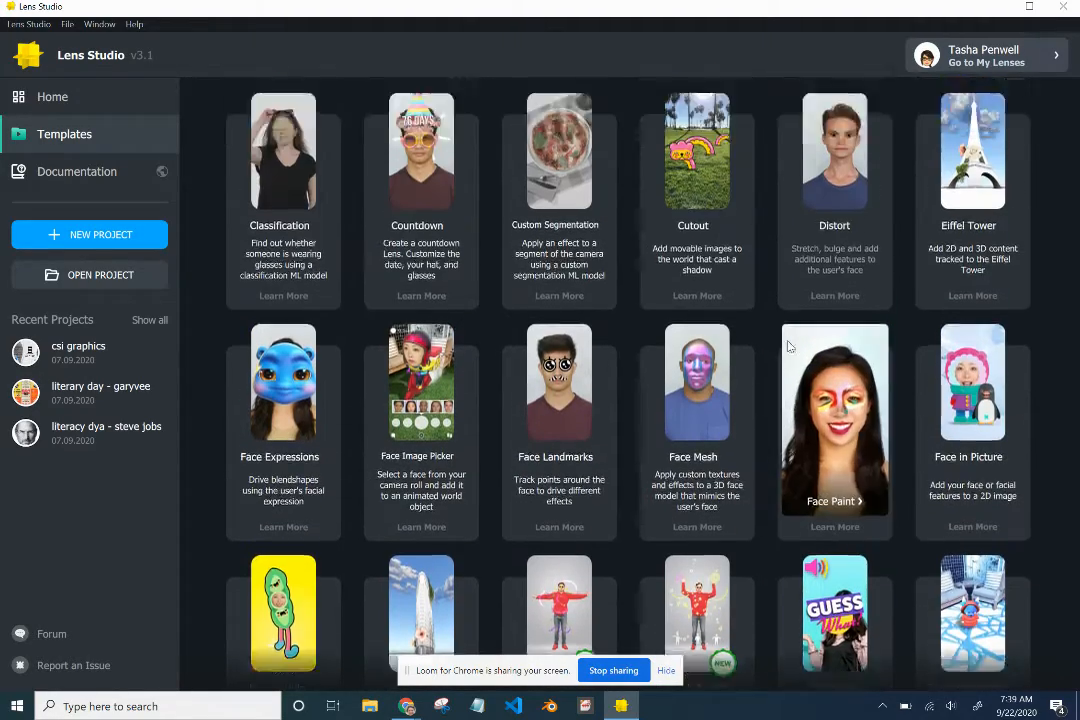
pyautogui.scroll(3, 789, 347)
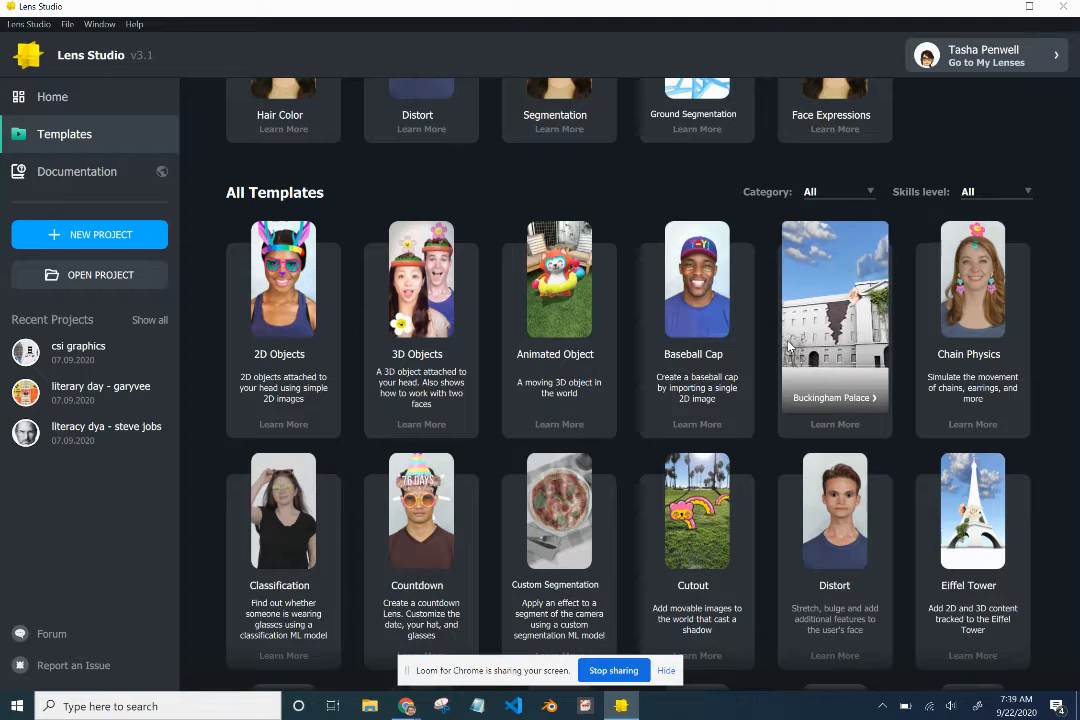
pyautogui.scroll(2, 789, 347)
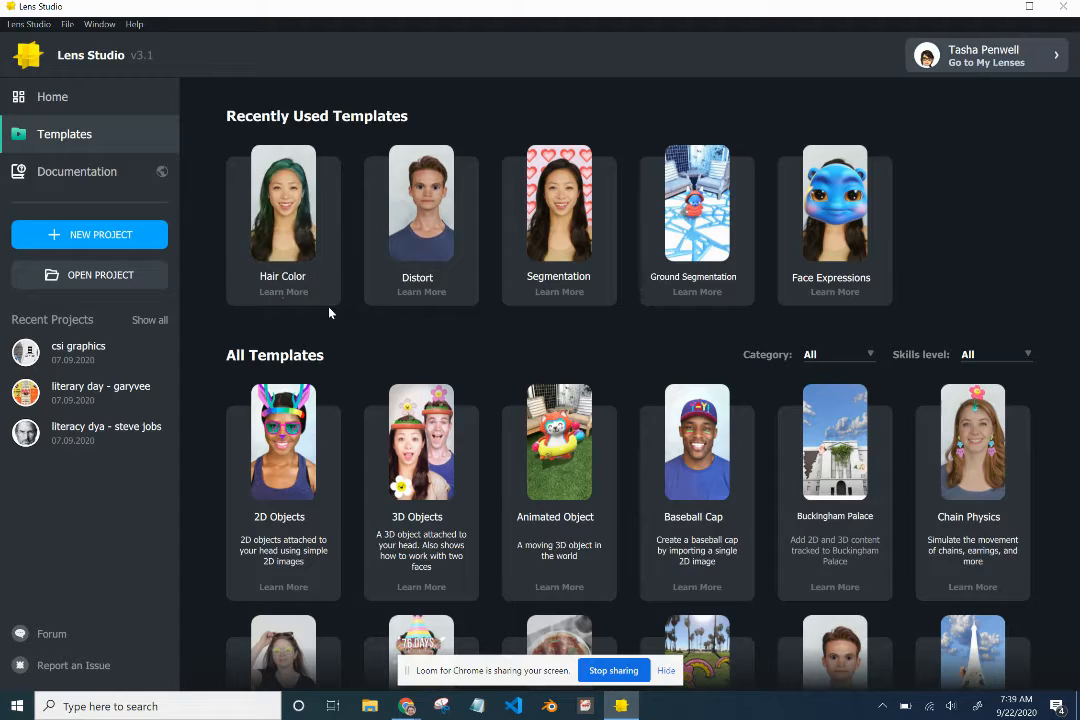
# Read the details of the Hair Color template and start a new project from it.
pyautogui.scroll(-6, 330, 313)
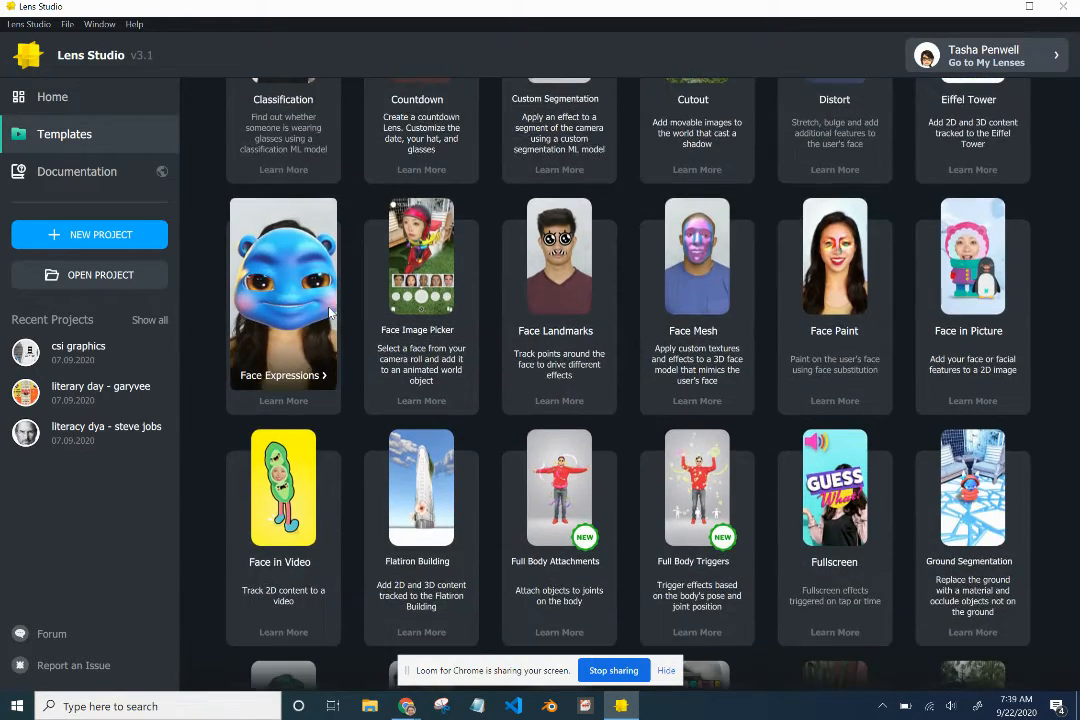
pyautogui.scroll(-3, 330, 313)
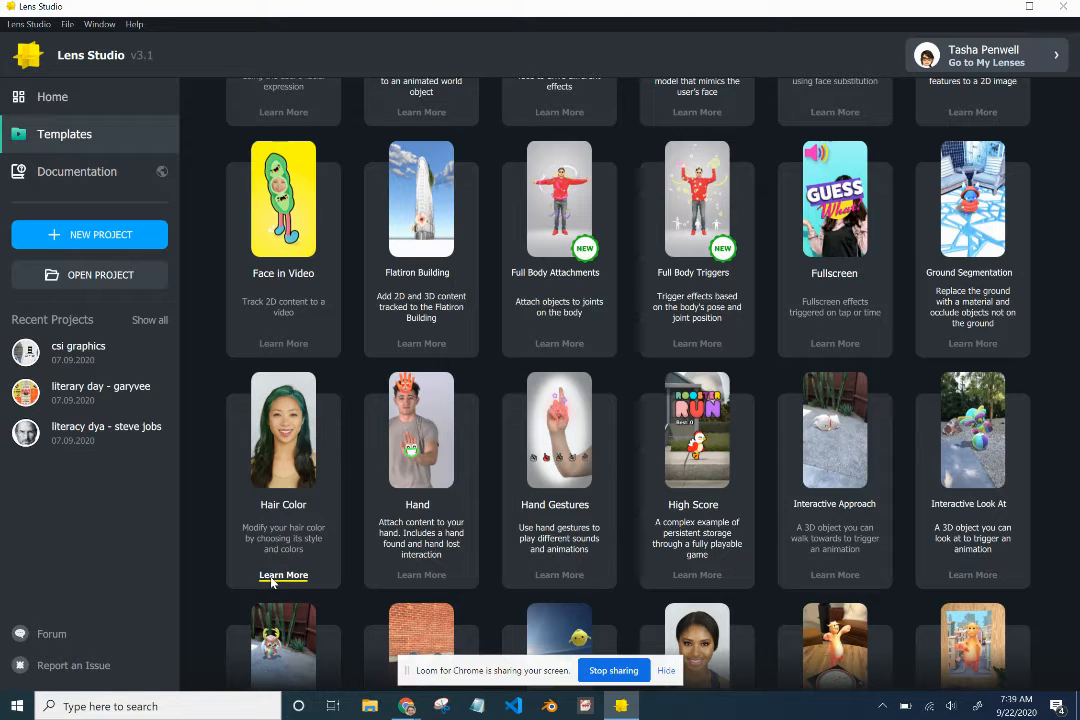
pyautogui.click(283, 575)
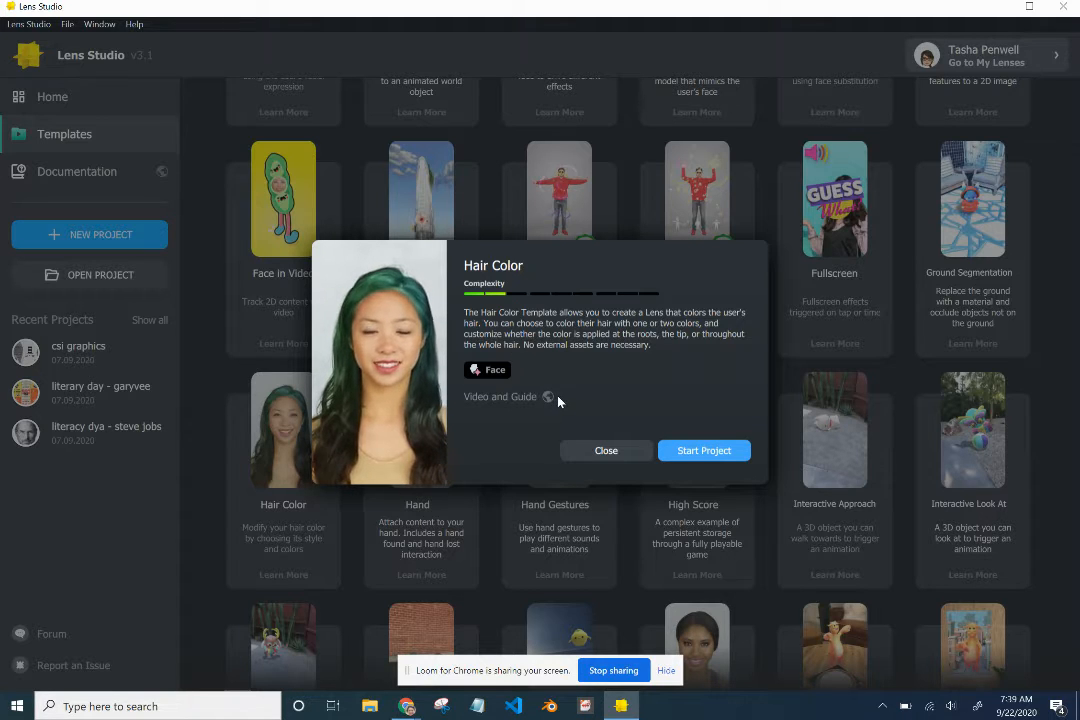
pyautogui.click(698, 451)
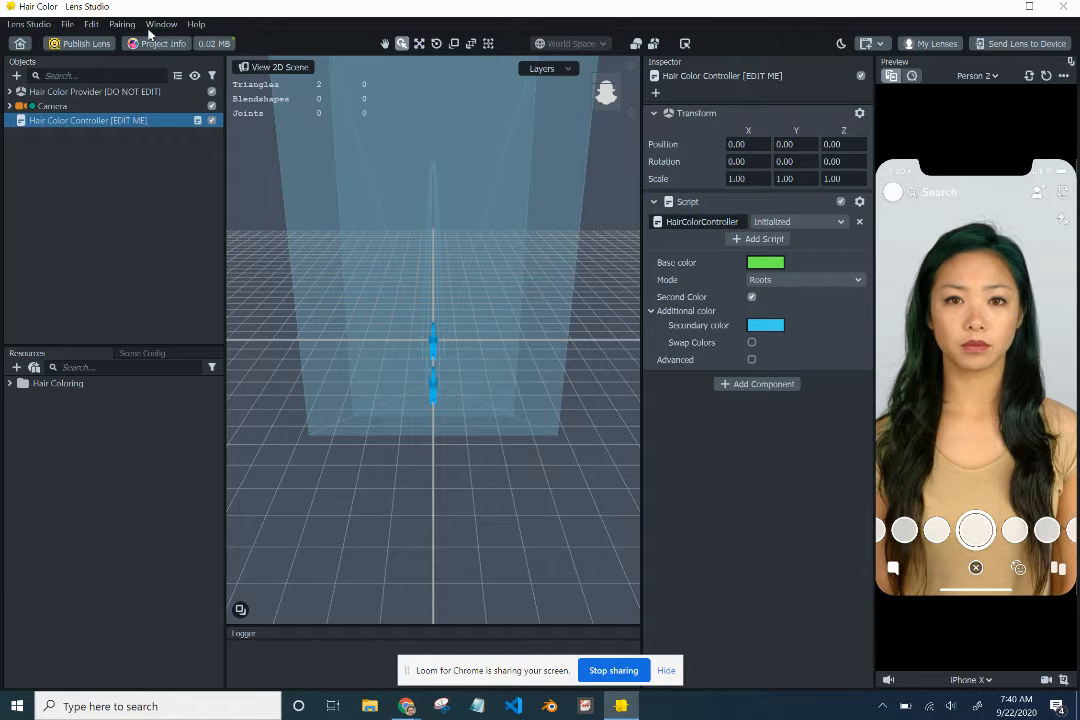
# Look over the window options and compare the inspector settings of the Camera and Hair Color Controller objects.
pyautogui.click(158, 25)
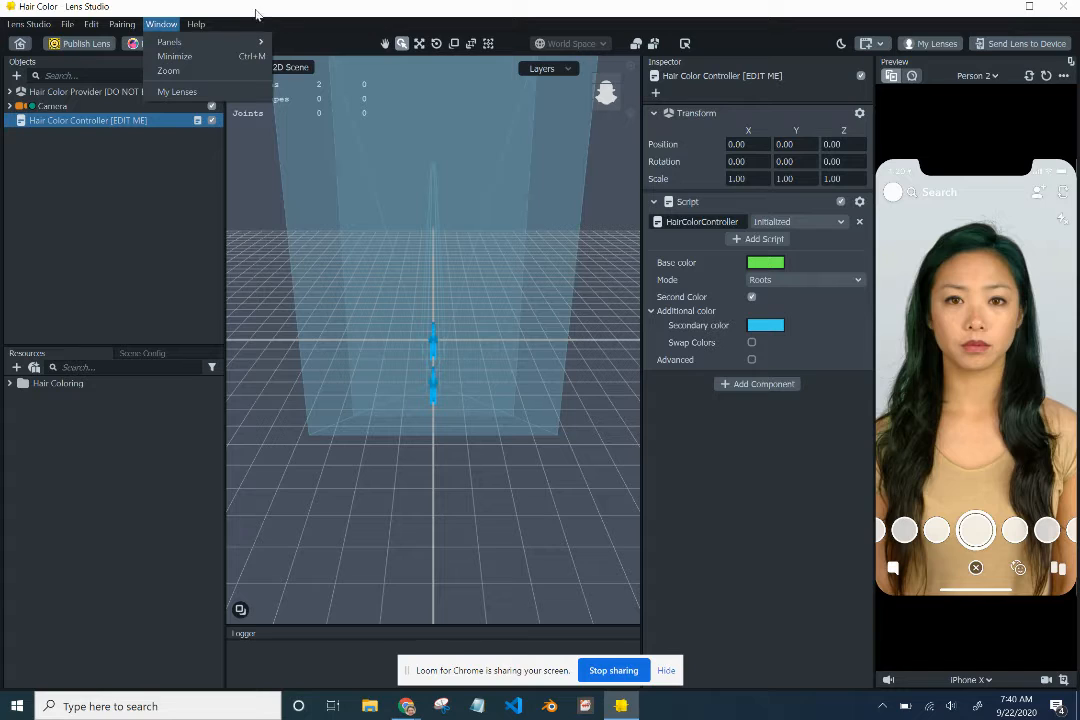
pyautogui.click(279, 31)
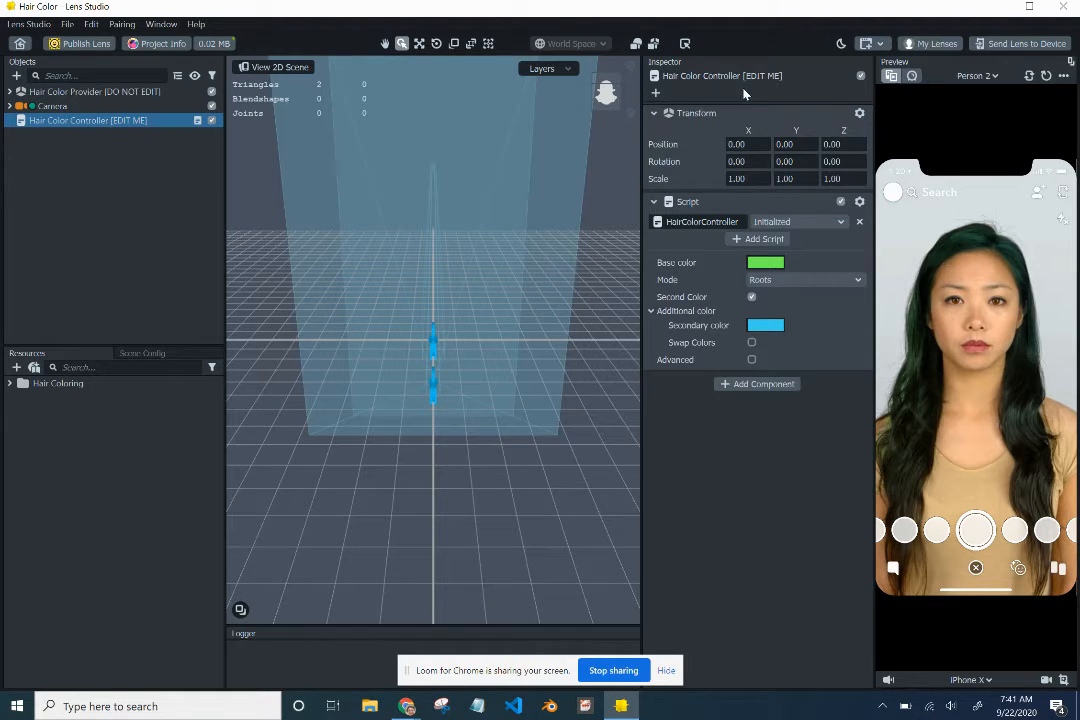
pyautogui.click(76, 109)
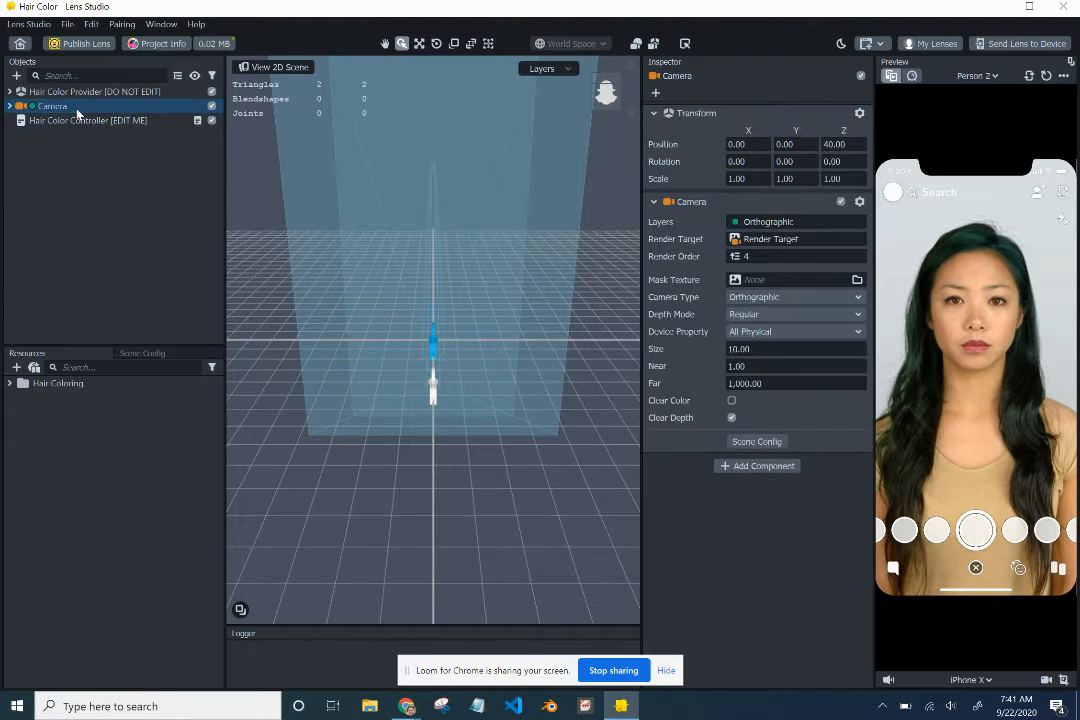
pyautogui.click(77, 124)
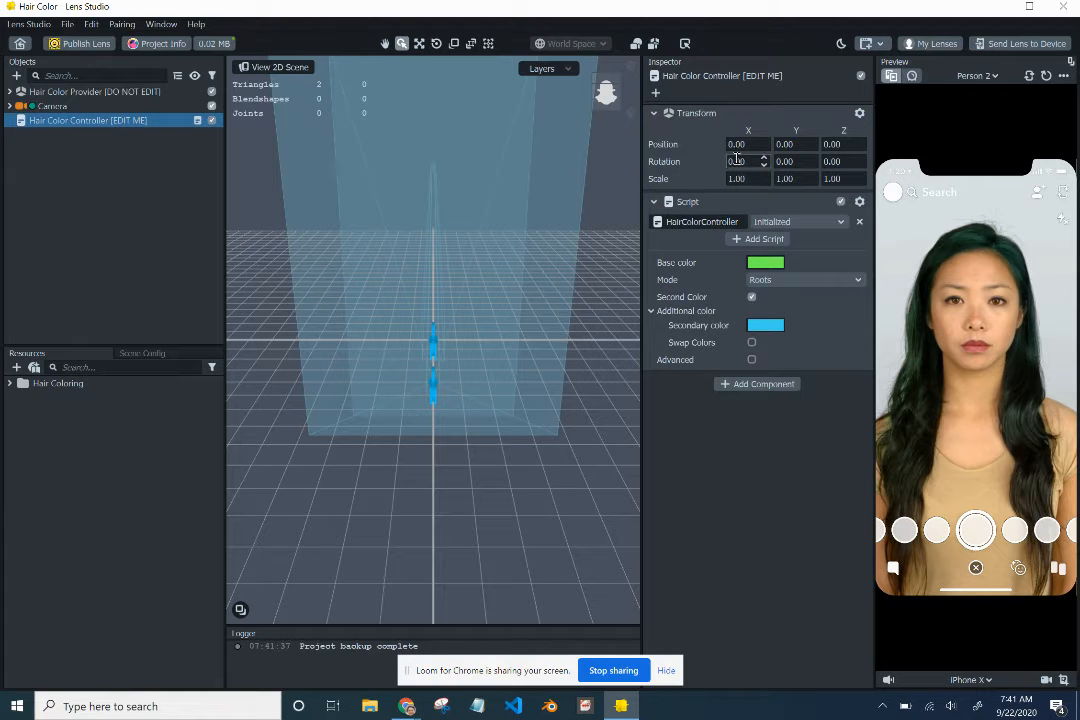
pyautogui.click(54, 108)
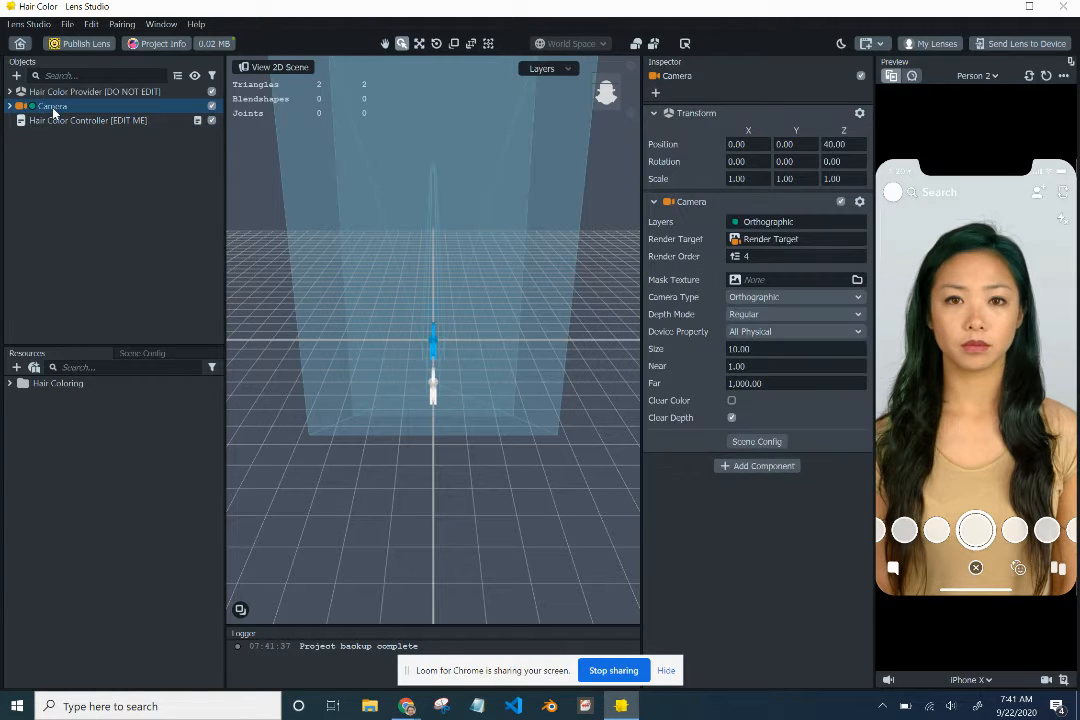
pyautogui.click(53, 120)
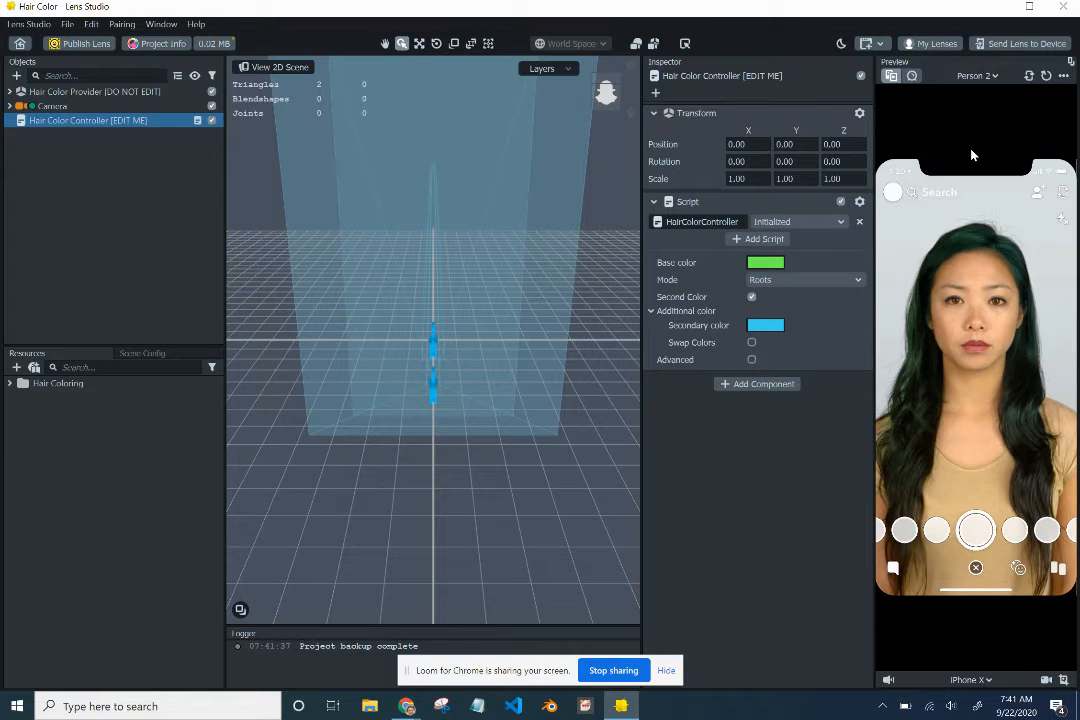
# Preview the hair color lens on the live webcam feed, and return to the sample videos and set the preview to Person 4.
pyautogui.click(911, 77)
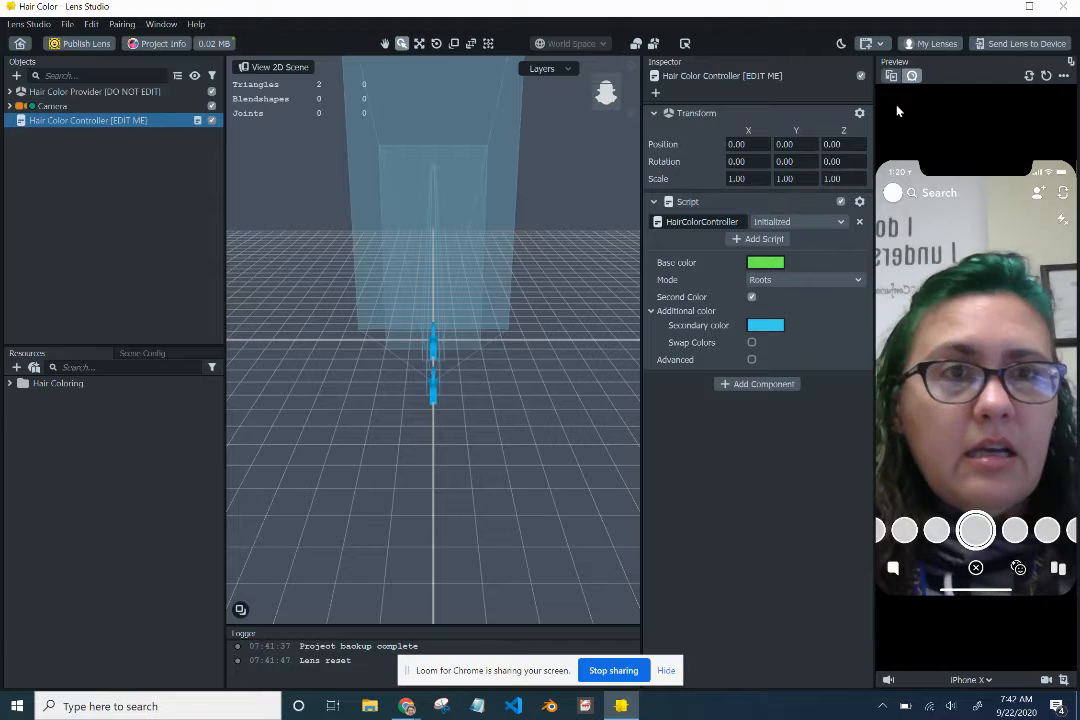
pyautogui.click(891, 77)
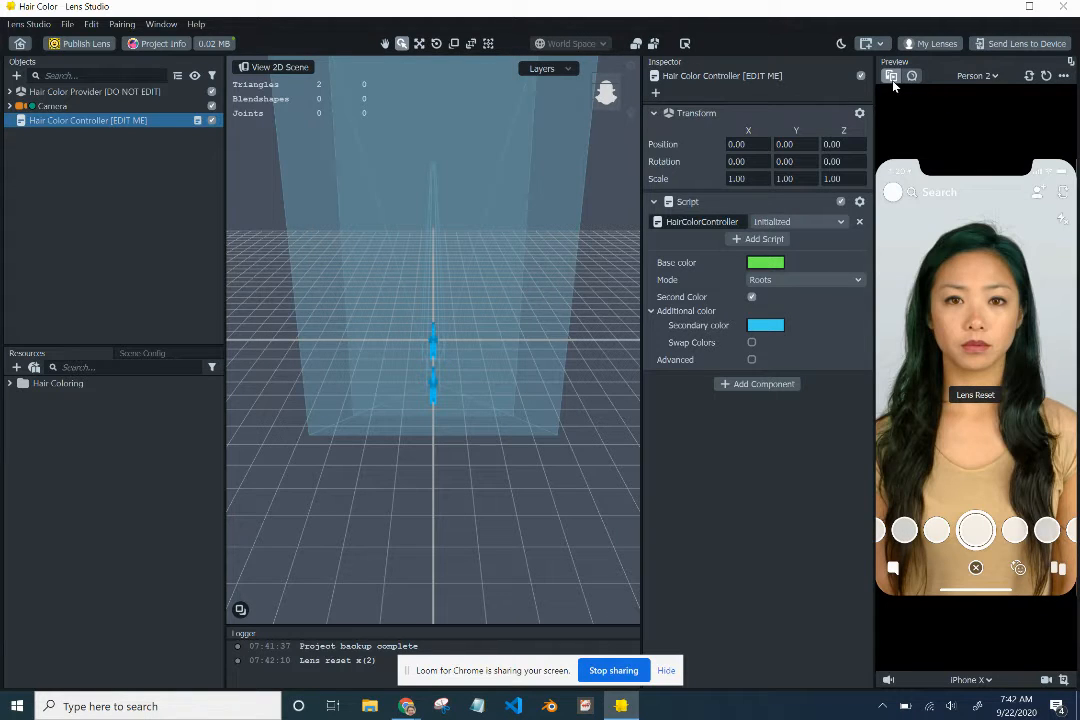
pyautogui.click(984, 76)
pyautogui.click(973, 158)
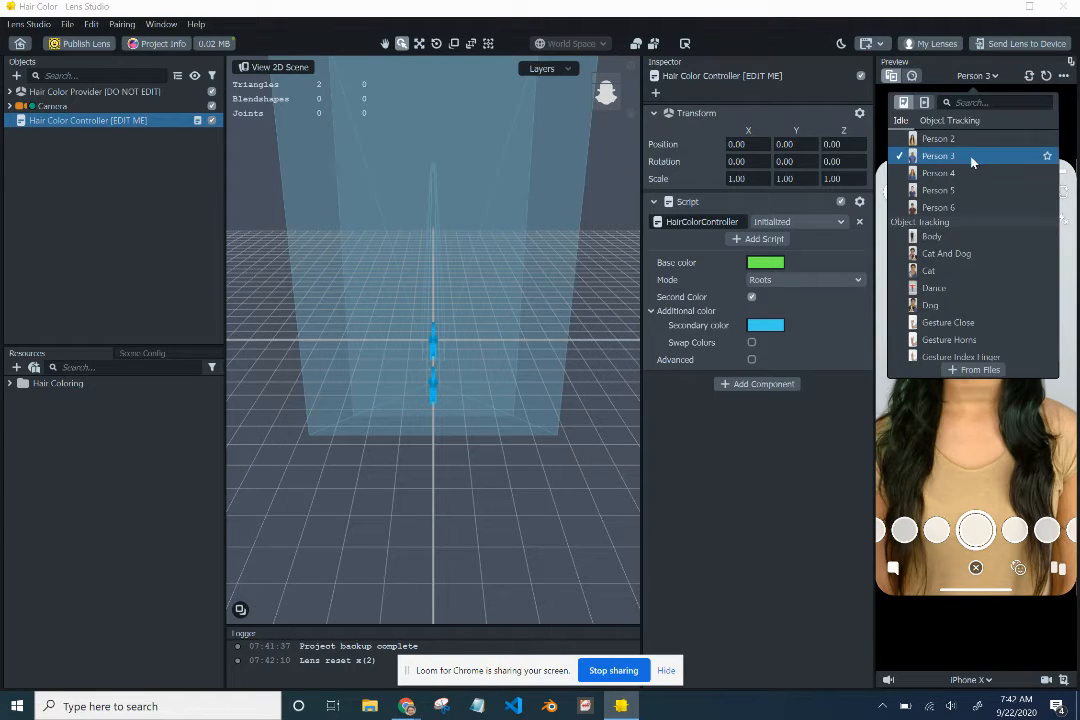
pyautogui.click(968, 175)
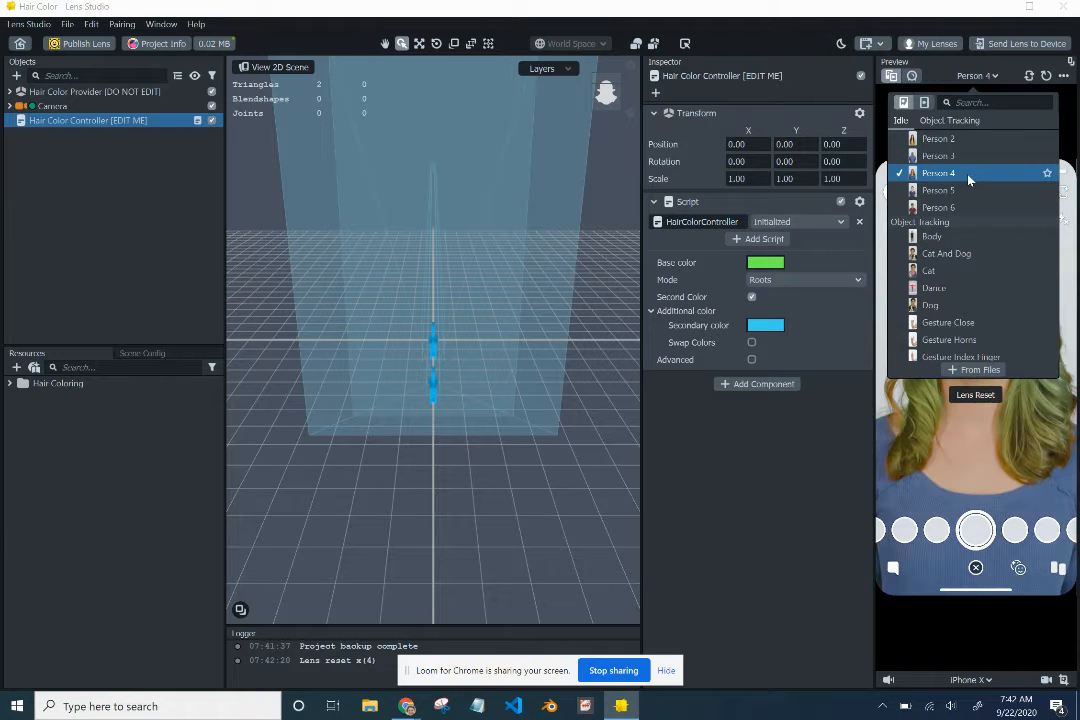
pyautogui.click(998, 65)
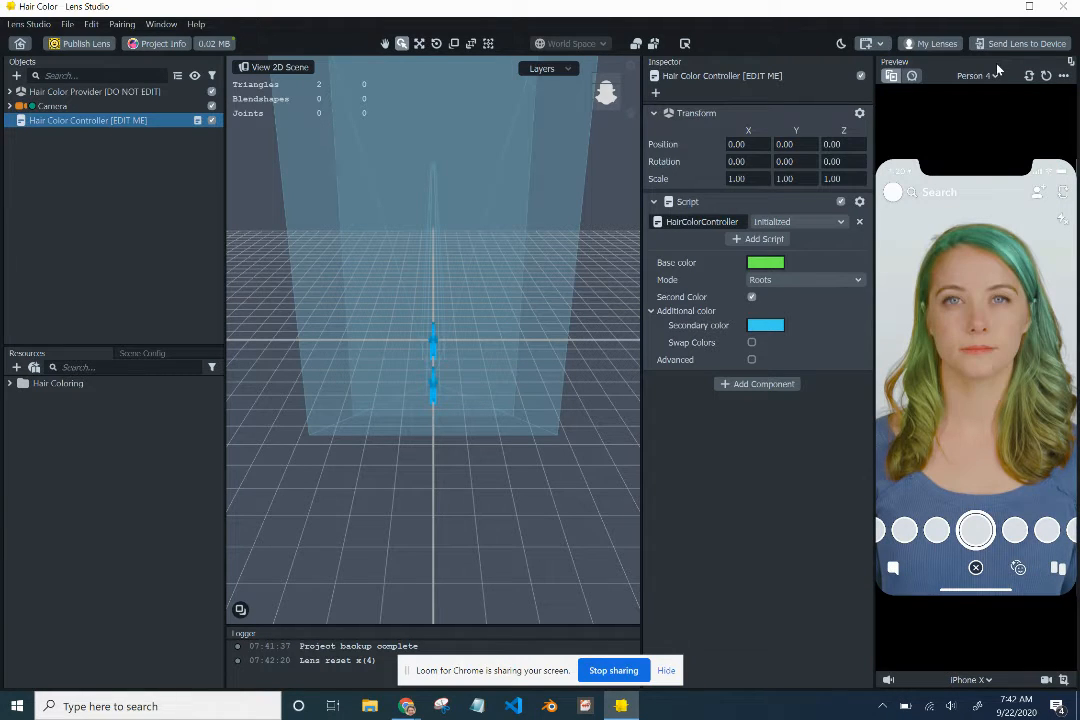
# Preview the lens on a simulated LG G6 and return the device simulation to iPhone X.
pyautogui.click(990, 681)
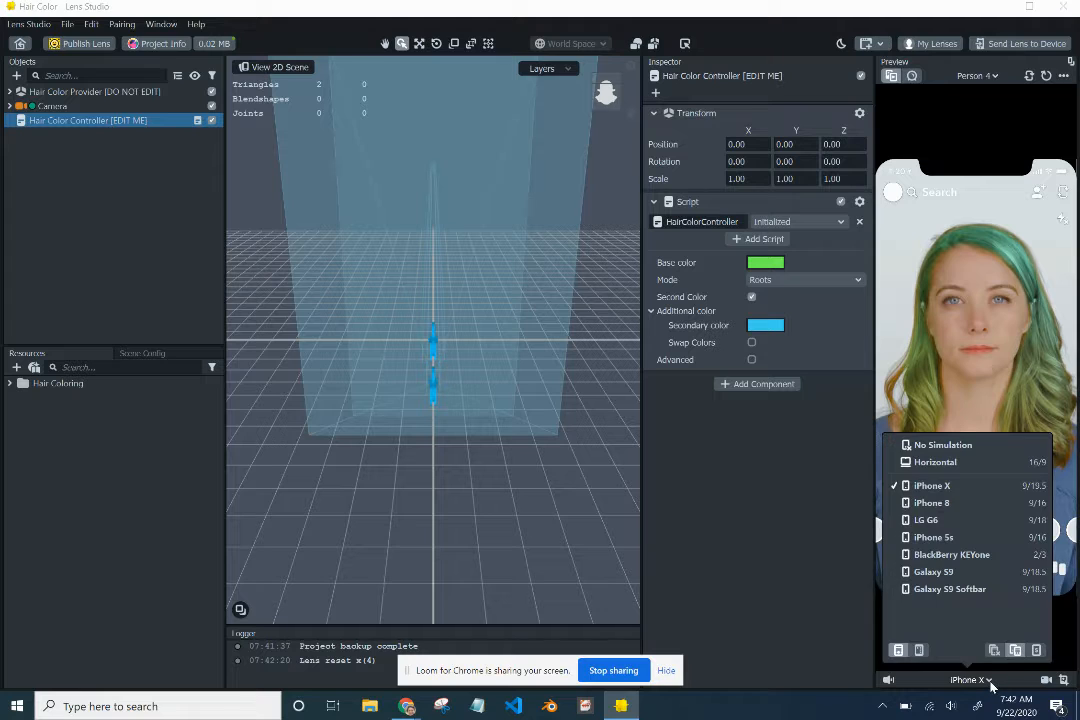
pyautogui.click(978, 521)
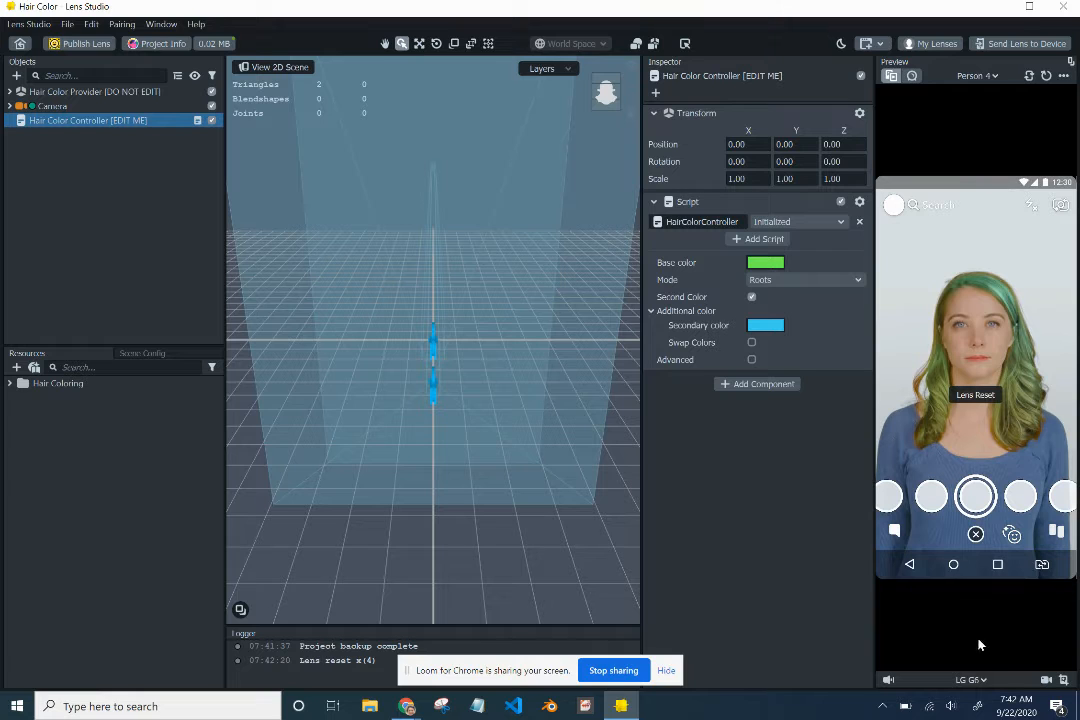
pyautogui.click(976, 680)
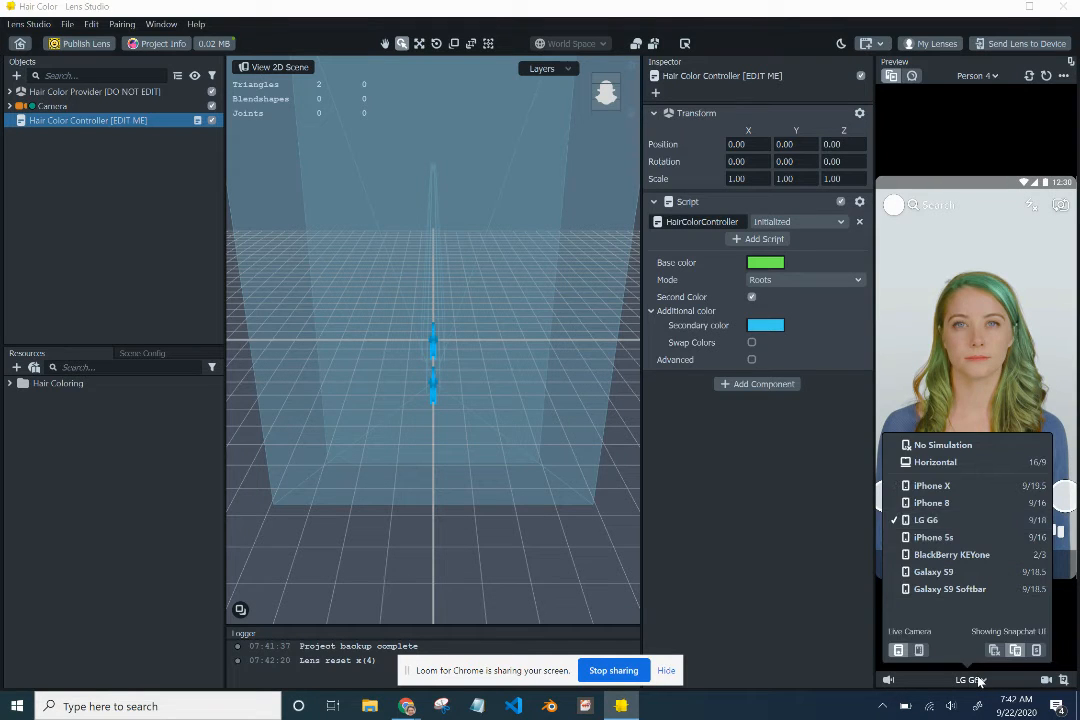
pyautogui.click(966, 486)
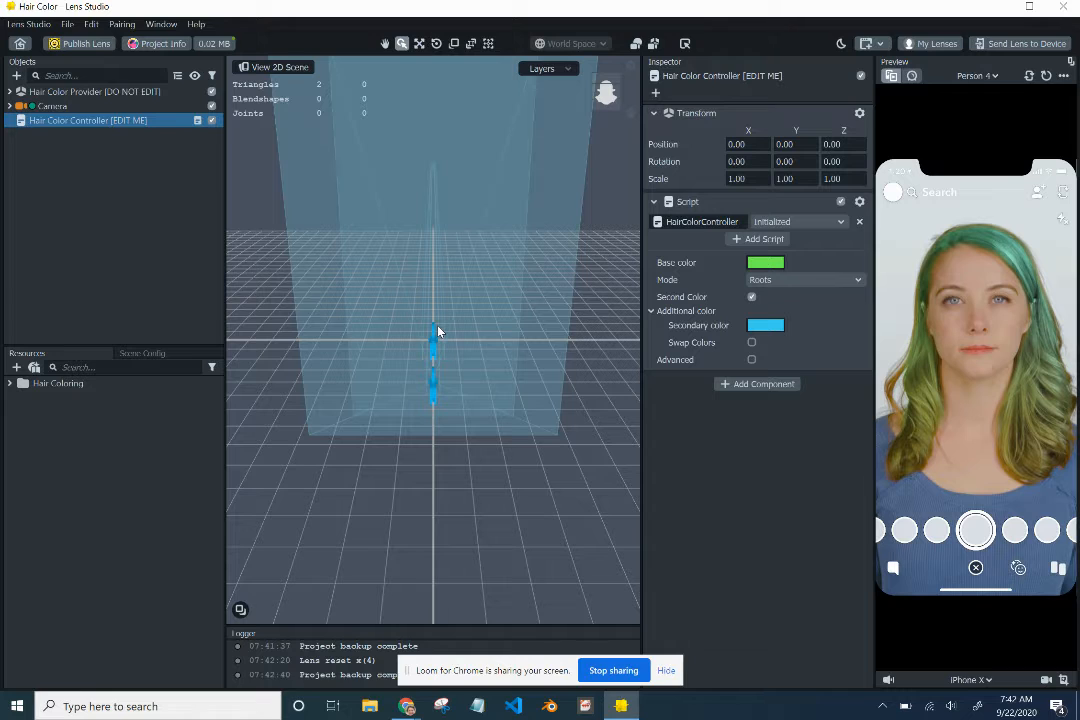
# Examine the scene in the 2D view, return to the 3D view, and orbit around it.
pyautogui.click(280, 67)
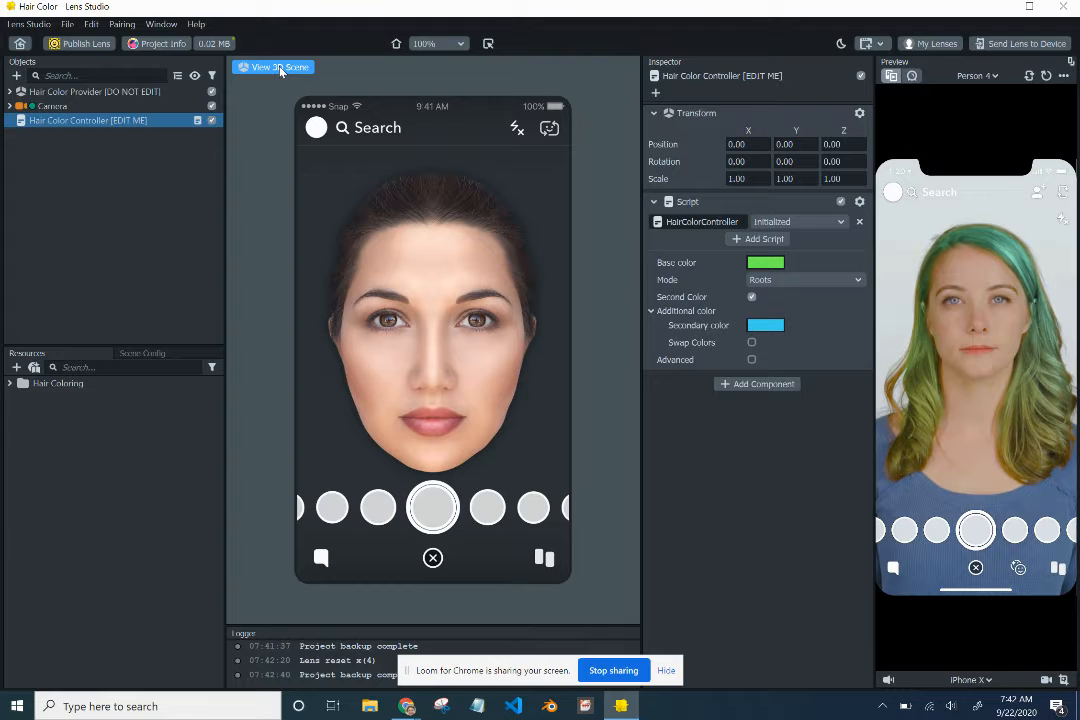
pyautogui.click(281, 67)
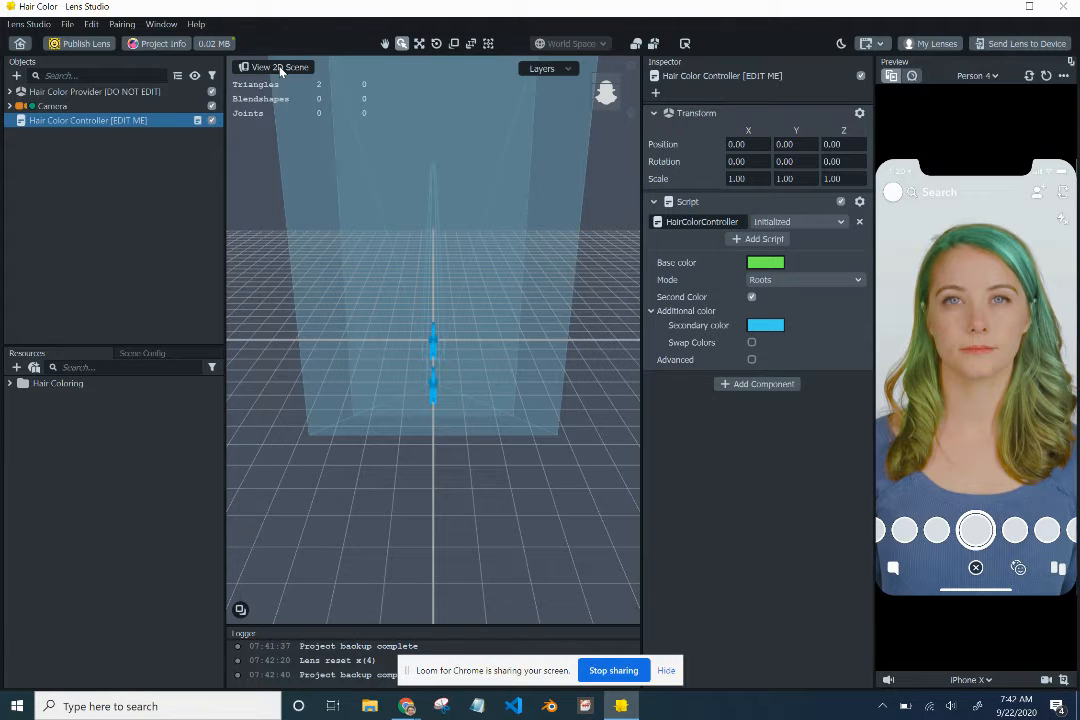
pyautogui.moveTo(521, 347)
pyautogui.keyDown('alt'); pyautogui.mouseDown()
pyautogui.moveTo(504, 304)
pyautogui.moveTo(521, 332)
pyautogui.moveTo(533, 328)
pyautogui.moveTo(521, 347)
pyautogui.moveTo(511, 321)
pyautogui.moveTo(508, 330)
pyautogui.moveTo(535, 318)
pyautogui.moveTo(509, 316)
pyautogui.moveTo(501, 326)
pyautogui.moveTo(531, 332)
pyautogui.moveTo(521, 316)
pyautogui.moveTo(511, 335)
pyautogui.mouseUp(); pyautogui.keyUp('alt')
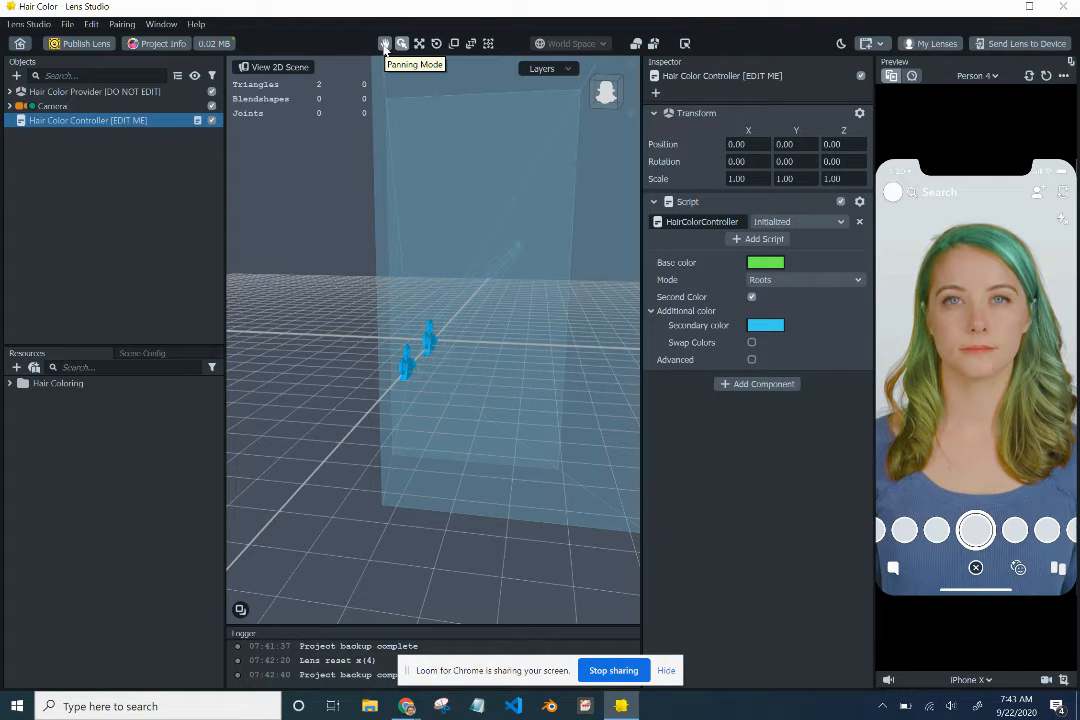
# Pan the 3D scene in Panning Mode, and activate the move tool to examine the Hair Color Controller's manipulator from another angle.
pyautogui.click(384, 44)
pyautogui.moveTo(379, 152); pyautogui.dragTo(406, 81)
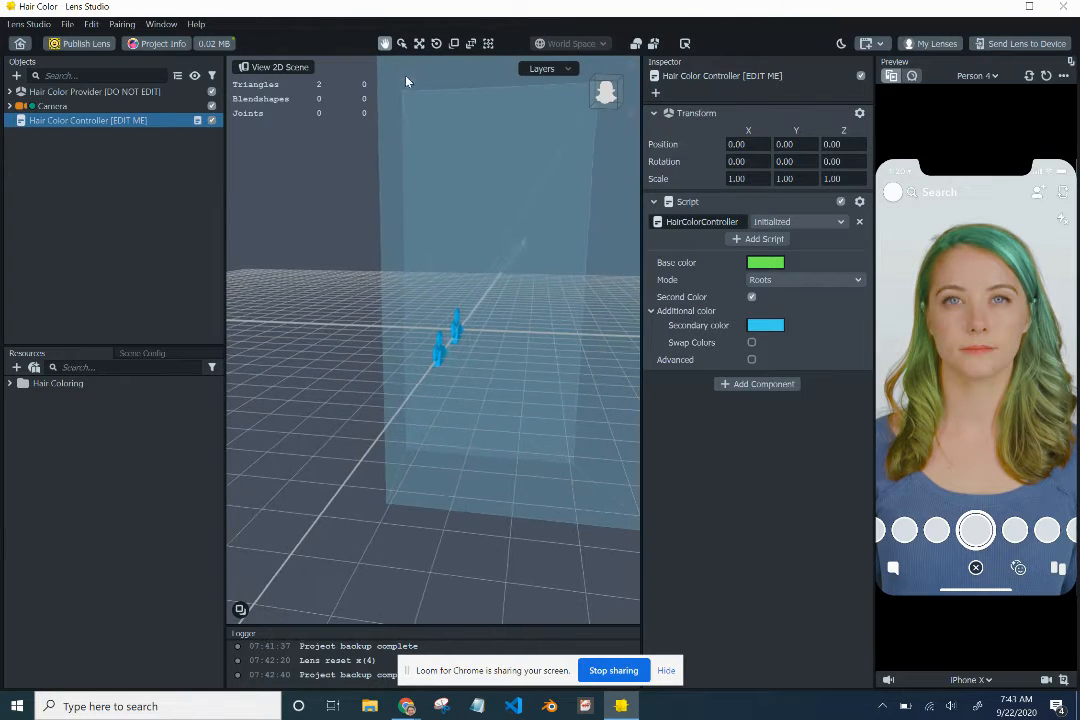
pyautogui.click(402, 44)
pyautogui.click(419, 44)
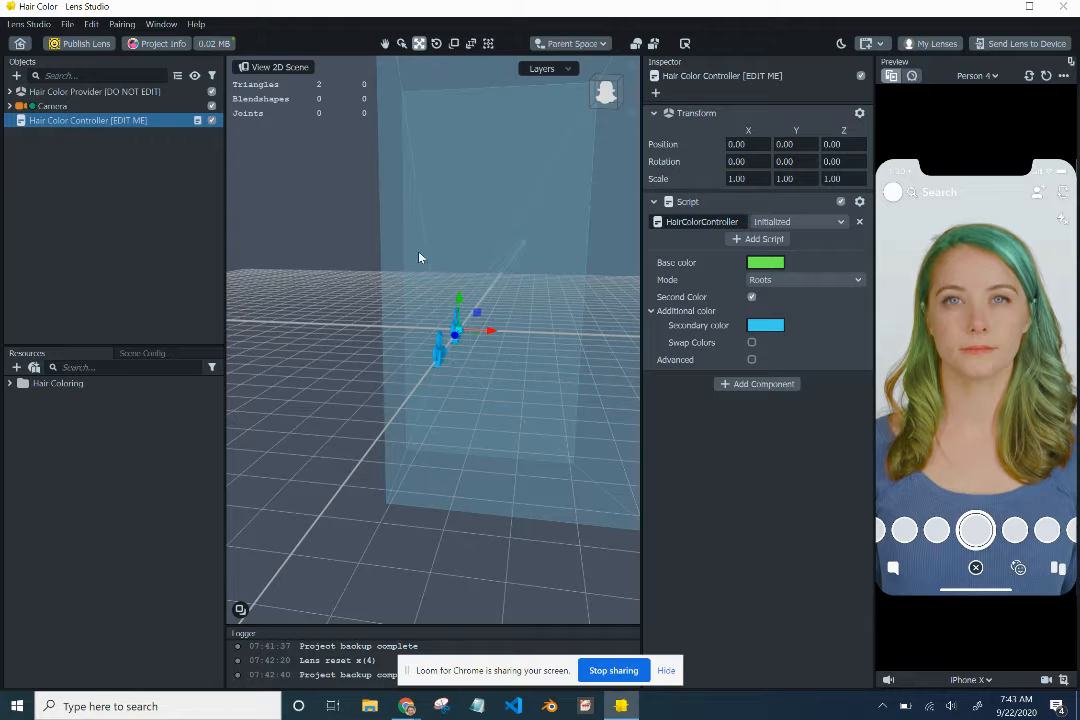
pyautogui.keyDown('alt'); pyautogui.moveTo(485, 338); pyautogui.dragTo(510, 352); pyautogui.keyUp('alt')
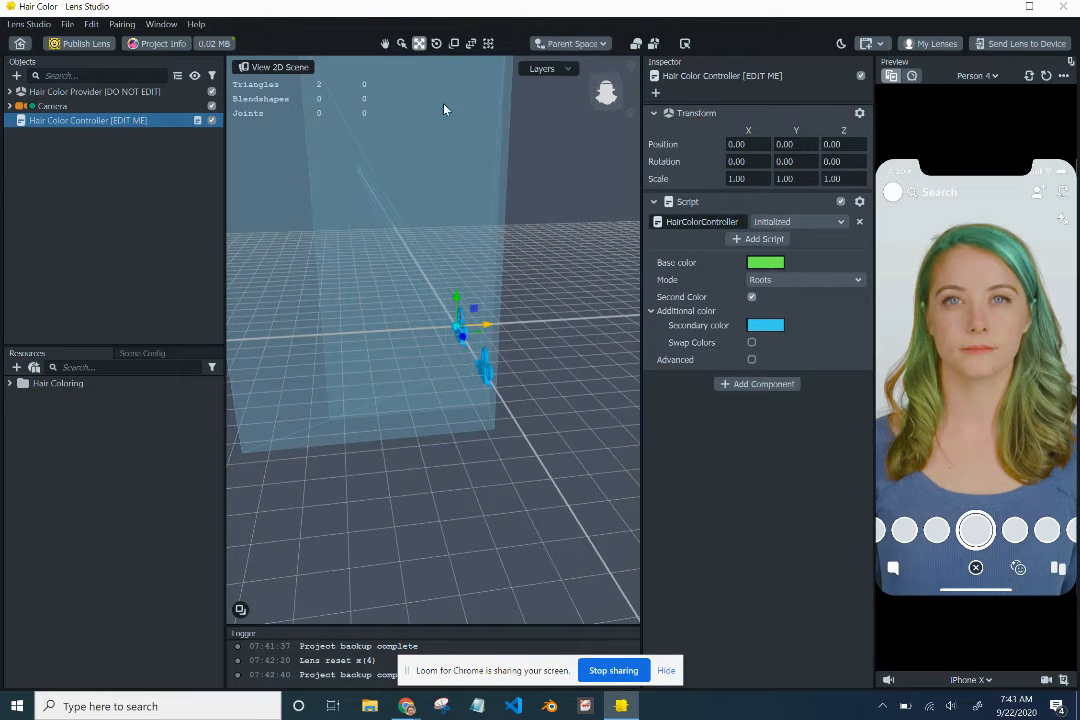
# Activate the rotate tool to examine the Hair Color Controller's manipulator, clear the selection, and switch to the scale tool.
pyautogui.click(436, 43)
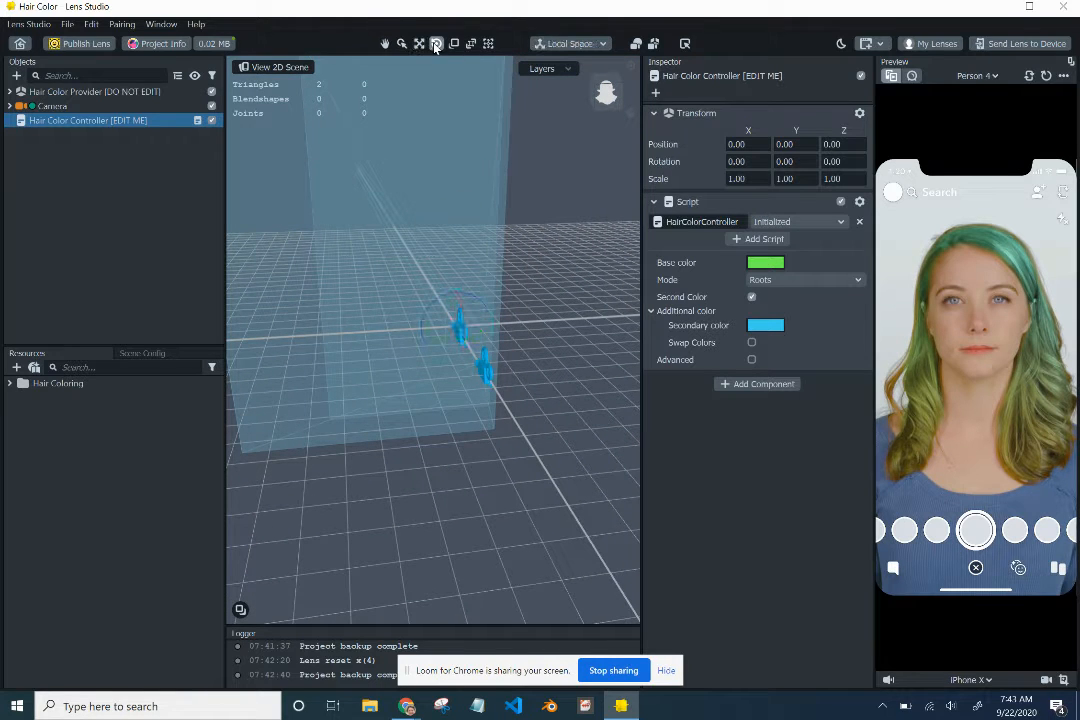
pyautogui.keyDown('alt'); pyautogui.moveTo(520, 287); pyautogui.dragTo(520, 287); pyautogui.keyUp('alt')
pyautogui.click(499, 284)
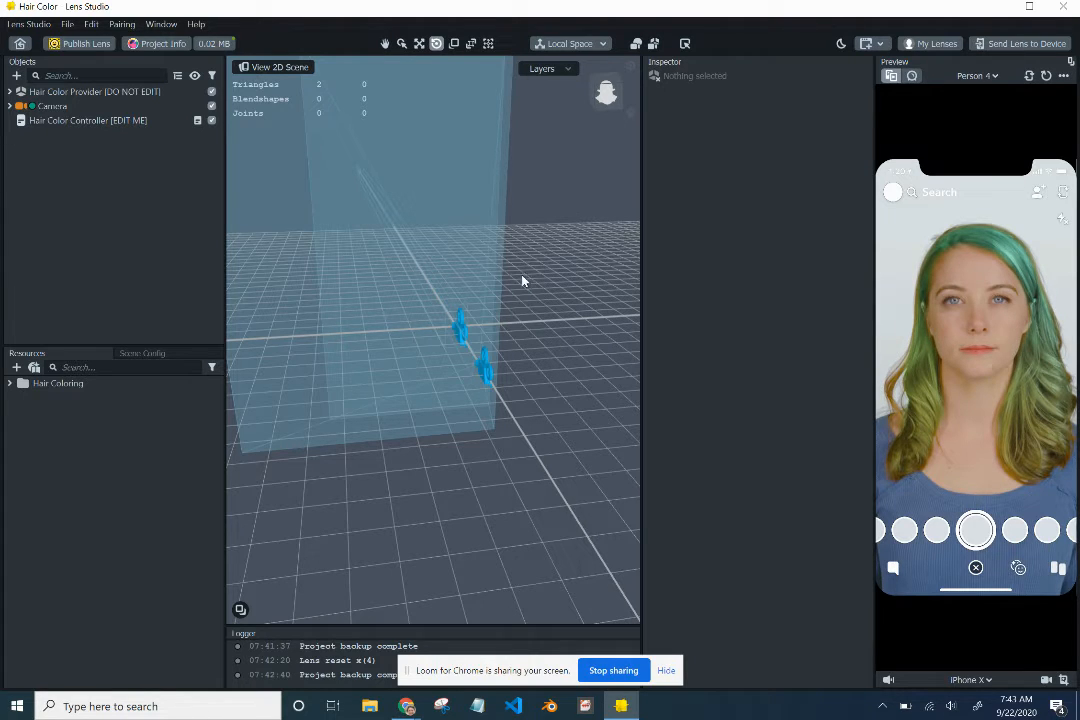
pyautogui.click(454, 44)
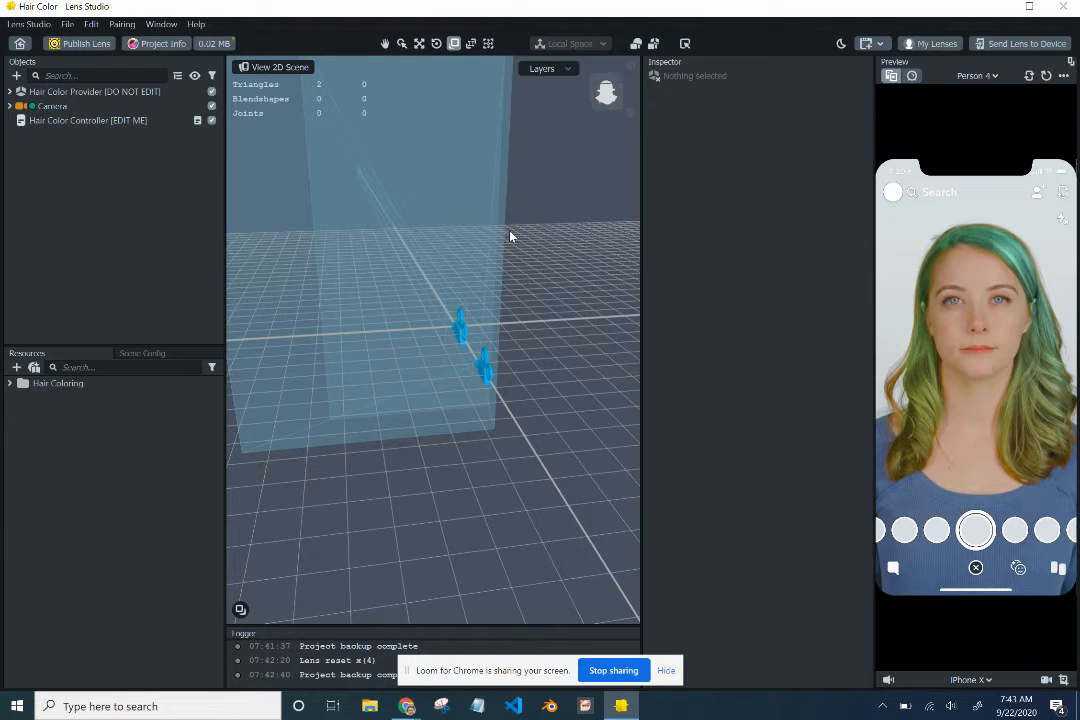
pyautogui.click(672, 673)
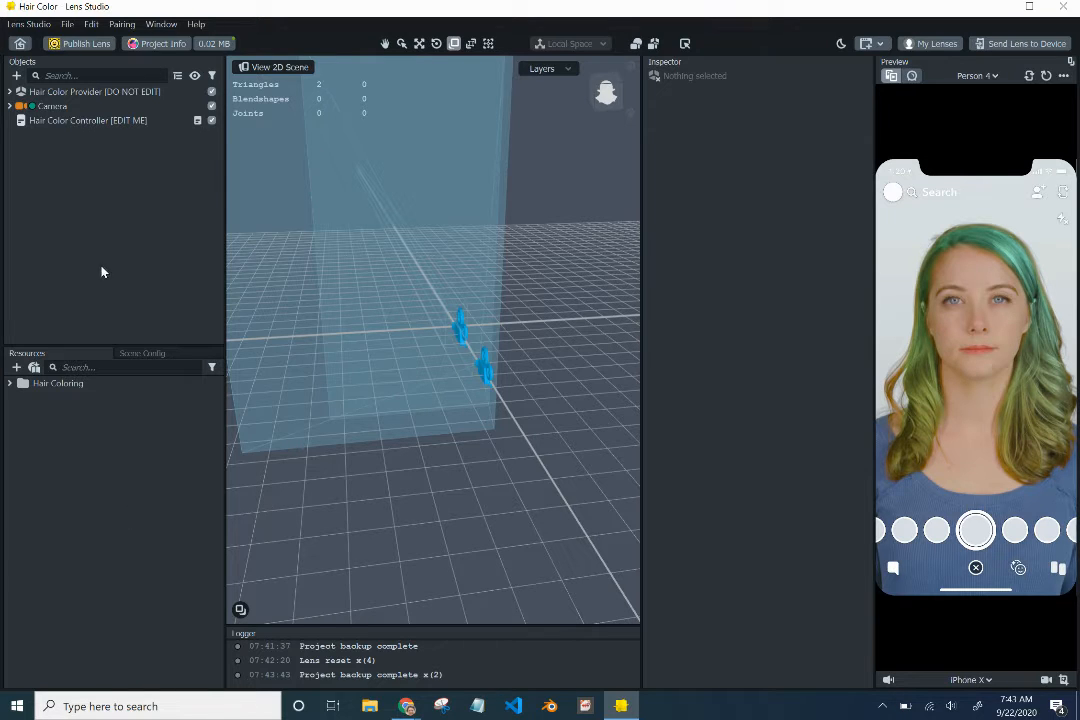
# Set the Hair Color Controller's base color to the saved custom blue, #0081c5.
pyautogui.click(84, 121)
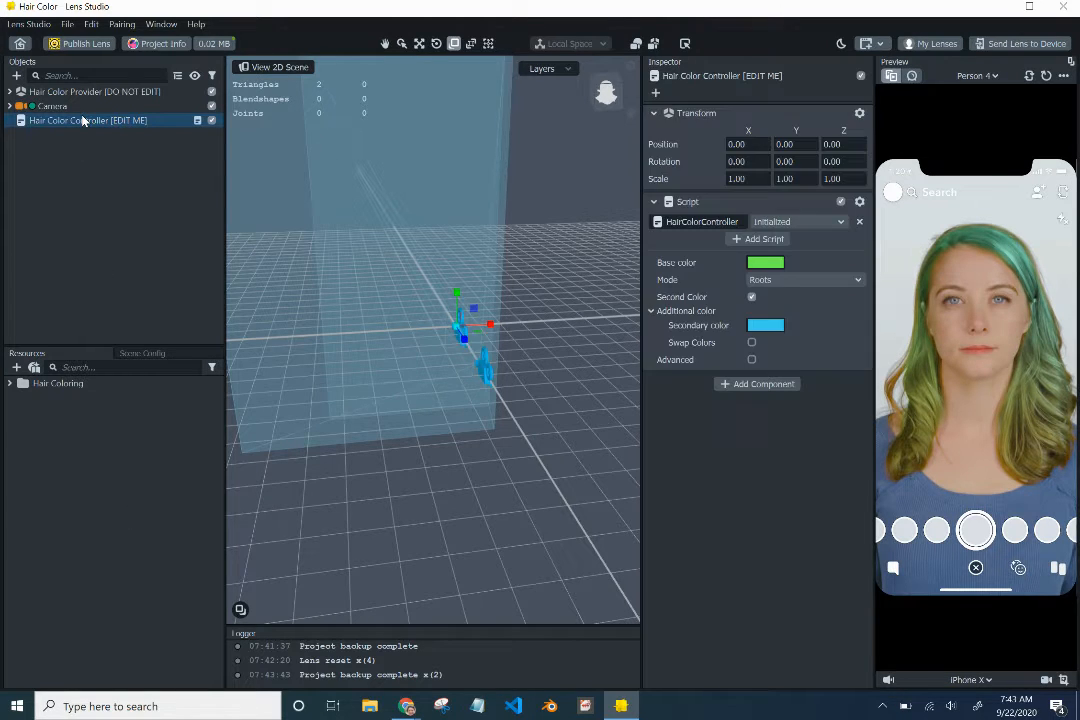
pyautogui.click(760, 266)
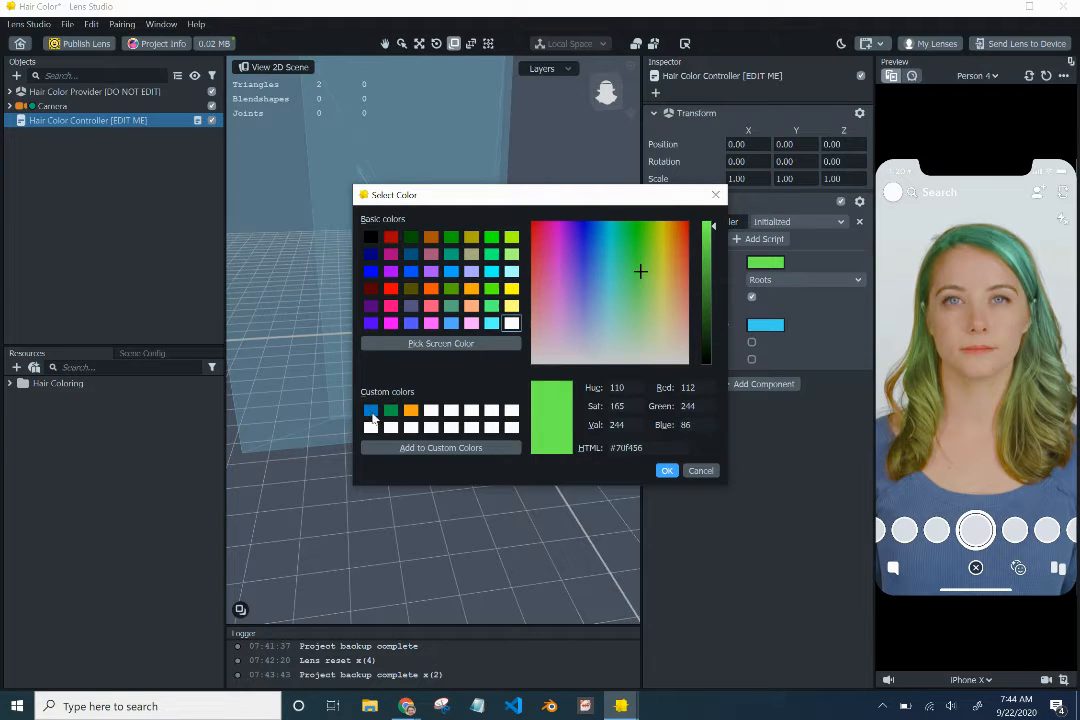
pyautogui.tripleClick(631, 450)
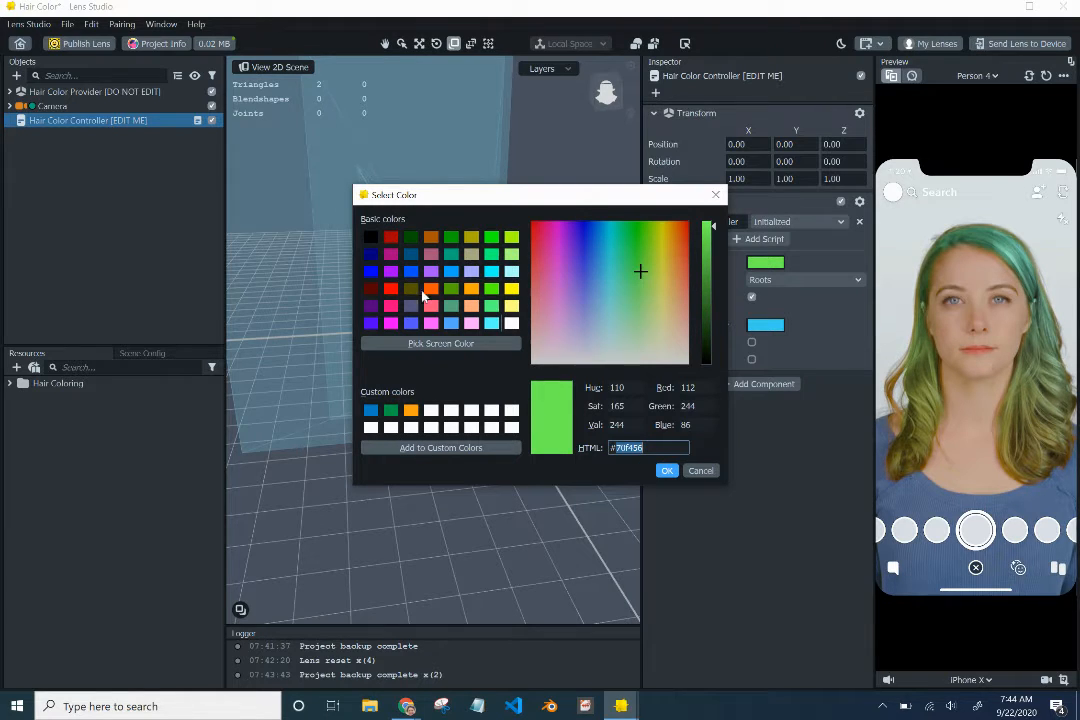
pyautogui.click(371, 411)
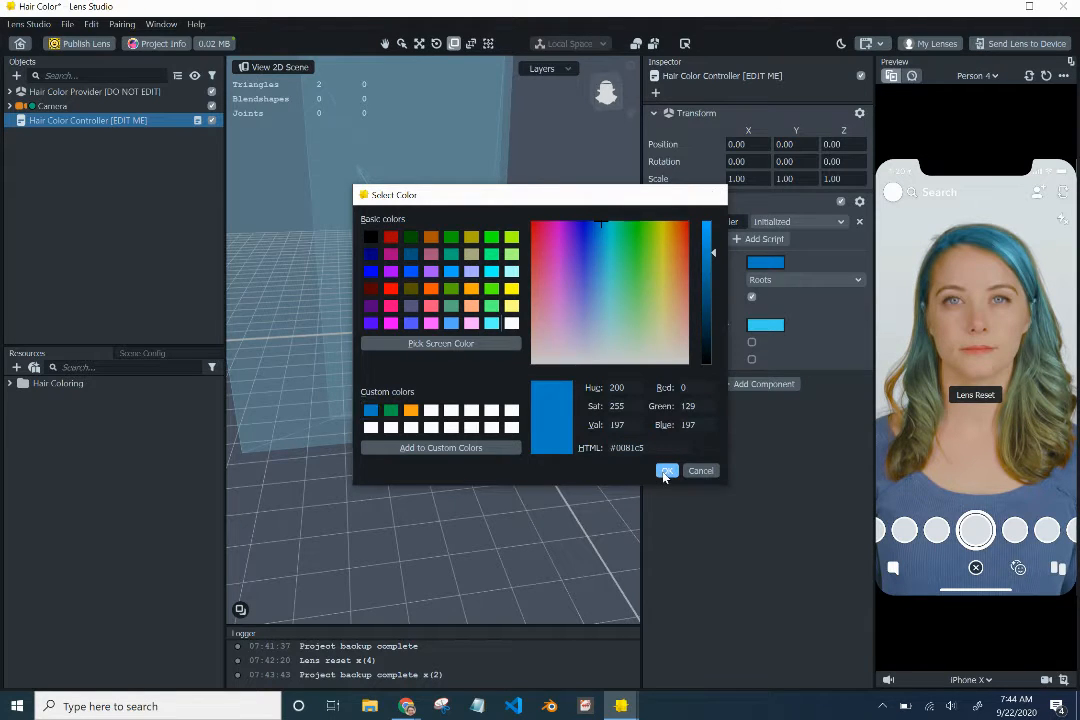
pyautogui.click(666, 471)
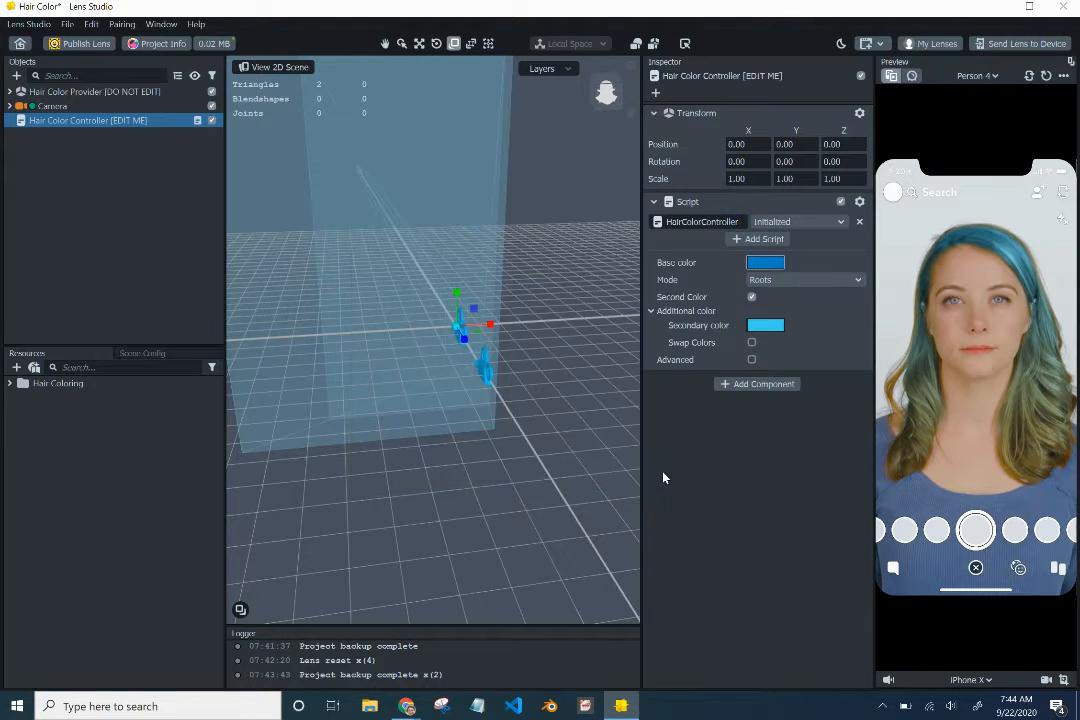
# Set the controller's secondary color to the saved custom green, #009e49, and its mode to Full head.
pyautogui.click(762, 327)
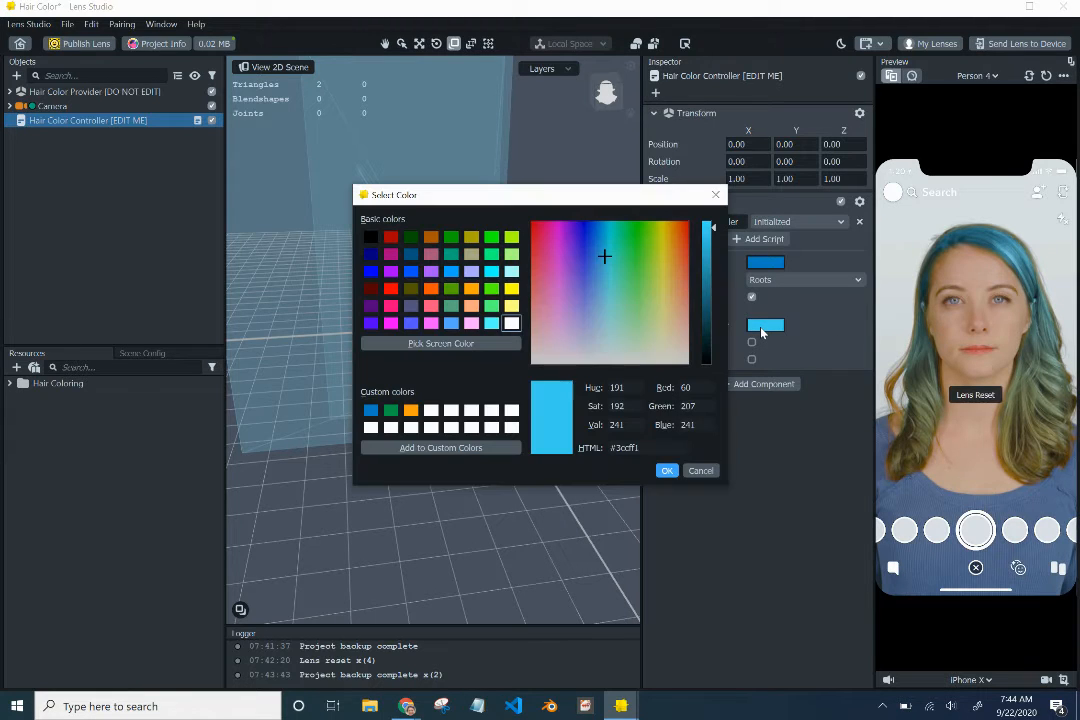
pyautogui.click(390, 411)
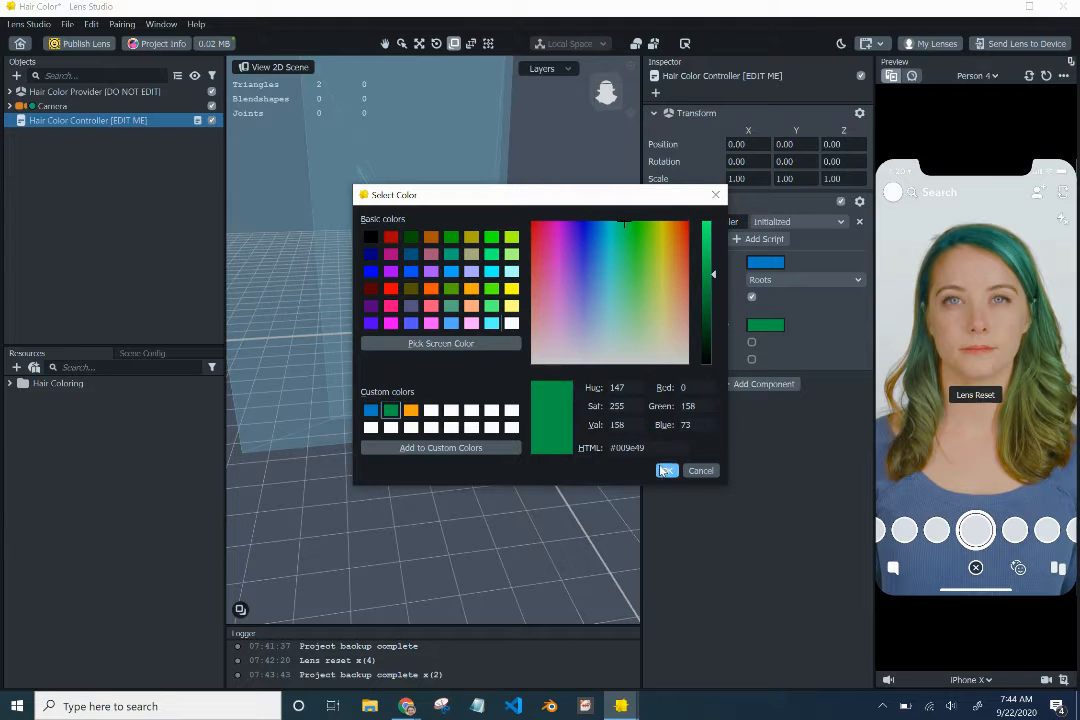
pyautogui.click(667, 472)
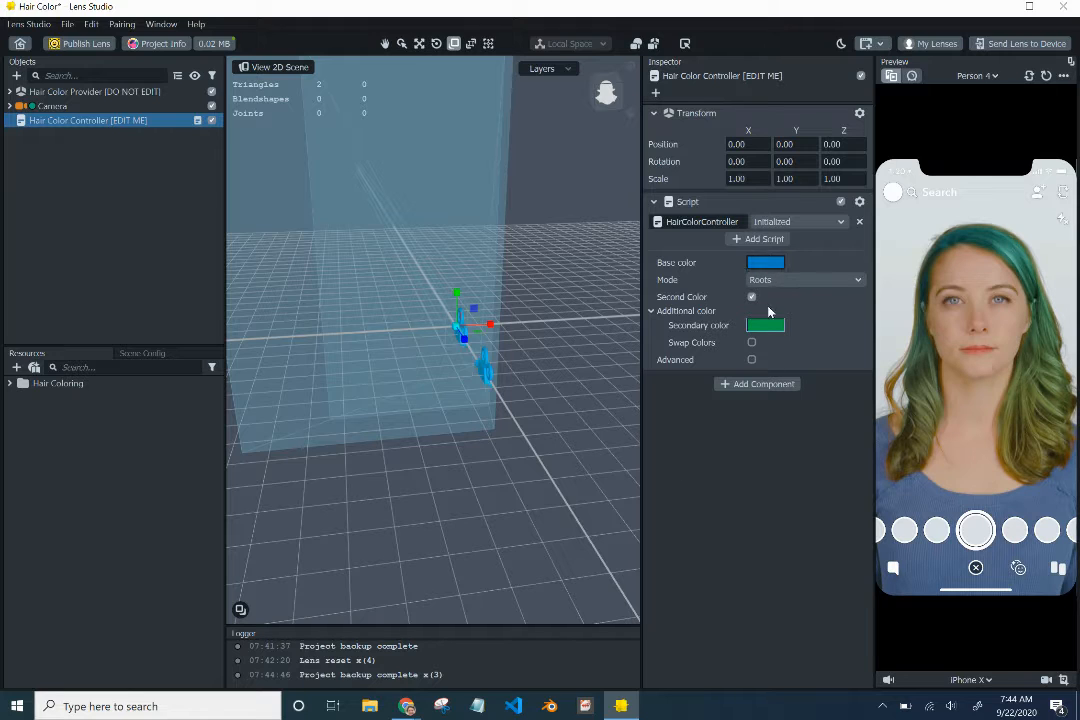
pyautogui.click(852, 282)
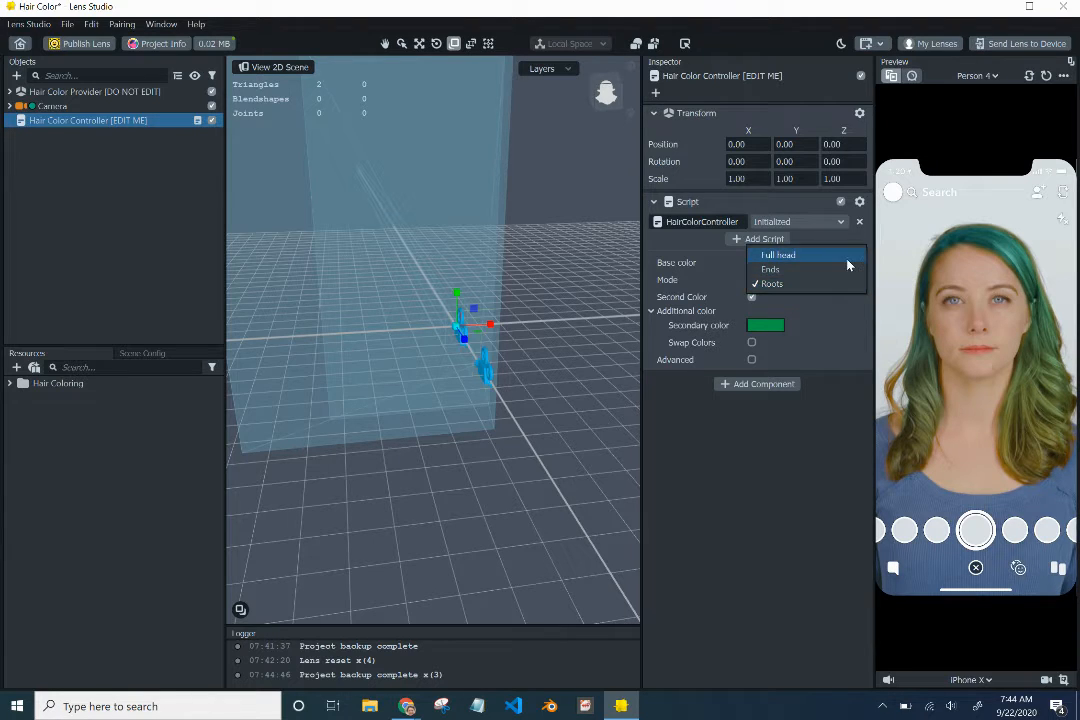
pyautogui.click(848, 256)
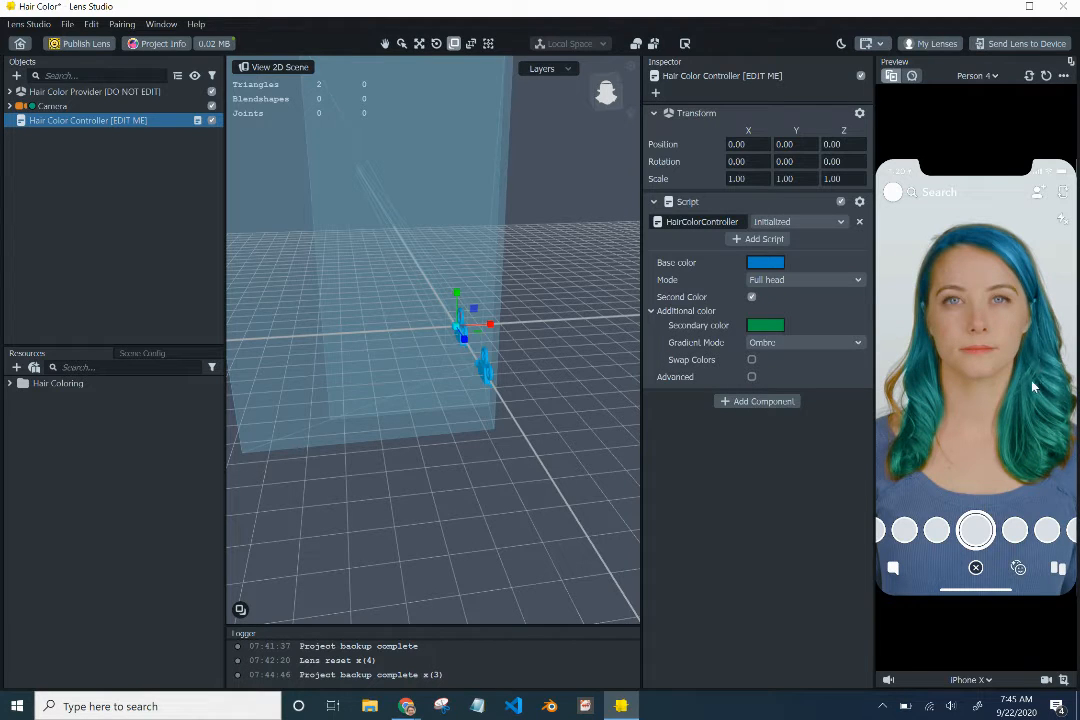
# Disable the second color to compare the hair in the preview, and enable it again.
pyautogui.click(752, 298)
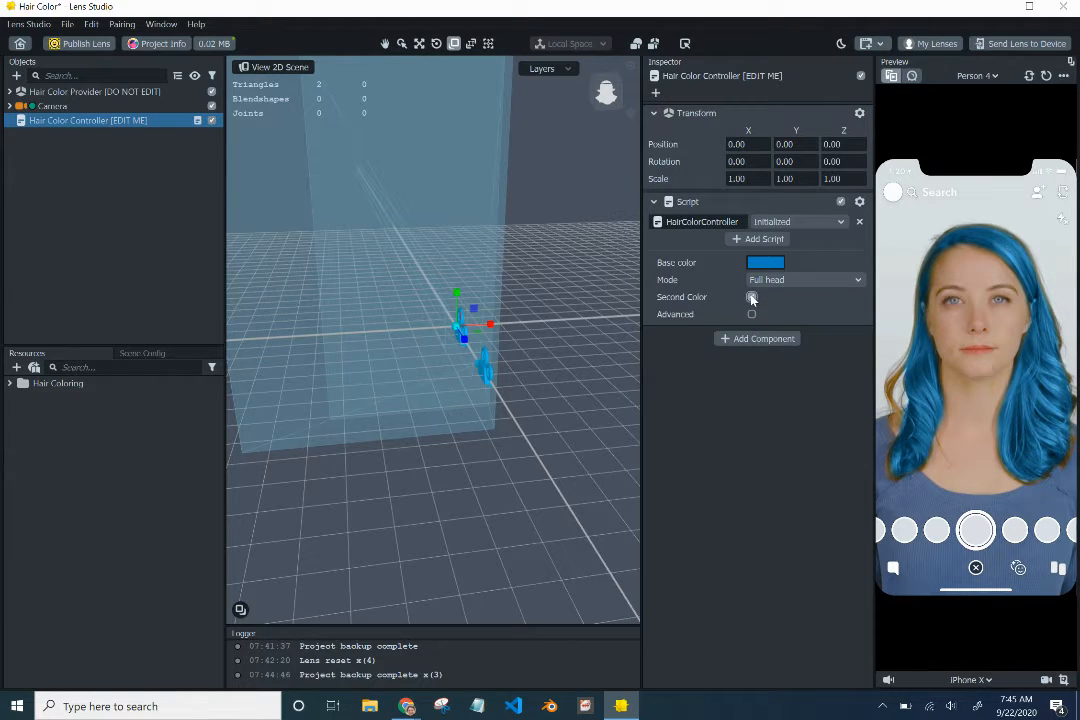
pyautogui.click(752, 297)
pyautogui.click(752, 297)
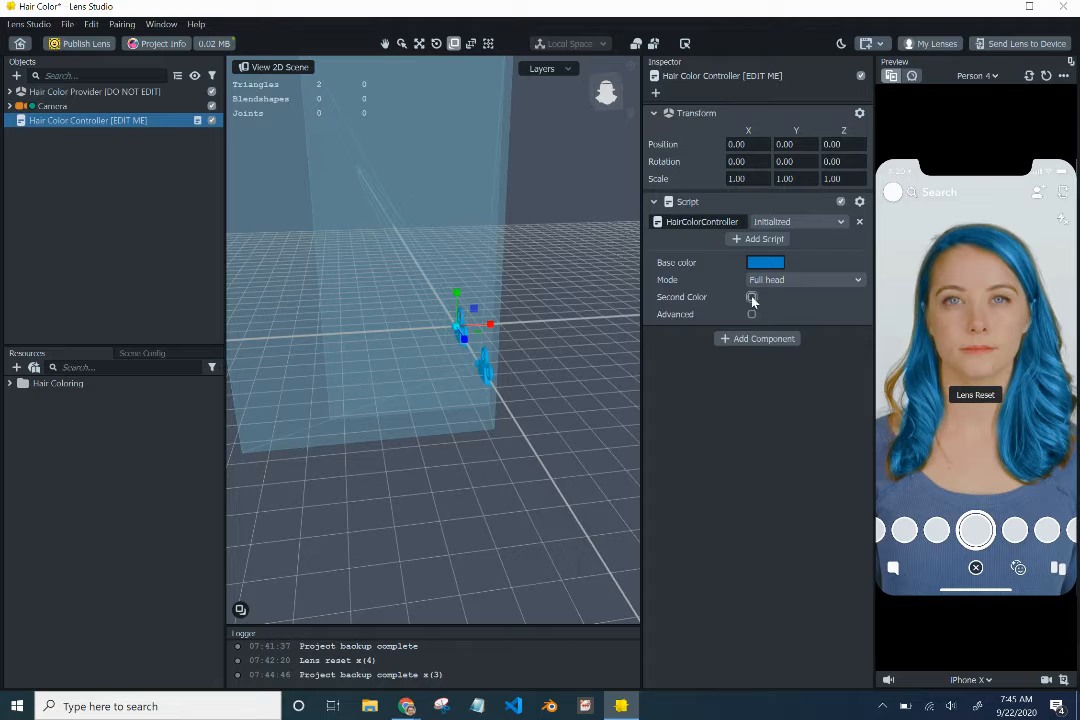
pyautogui.click(752, 297)
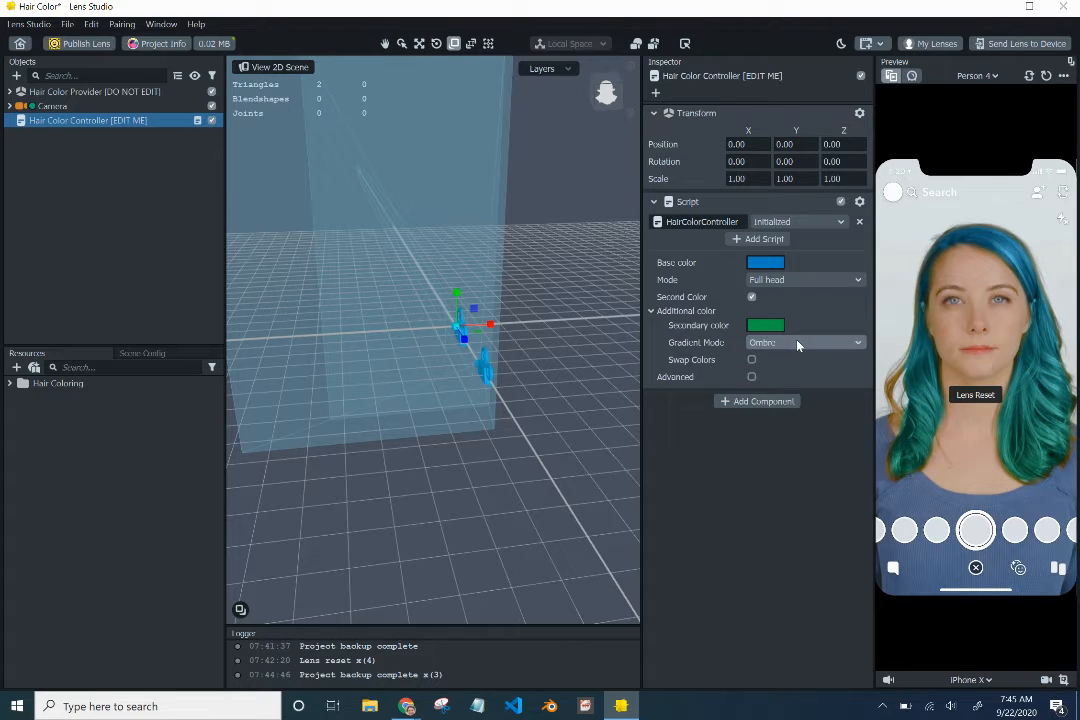
# Compare the Ombre and Split gradients on the hair, and set the gradient mode to Split.
pyautogui.click(798, 343)
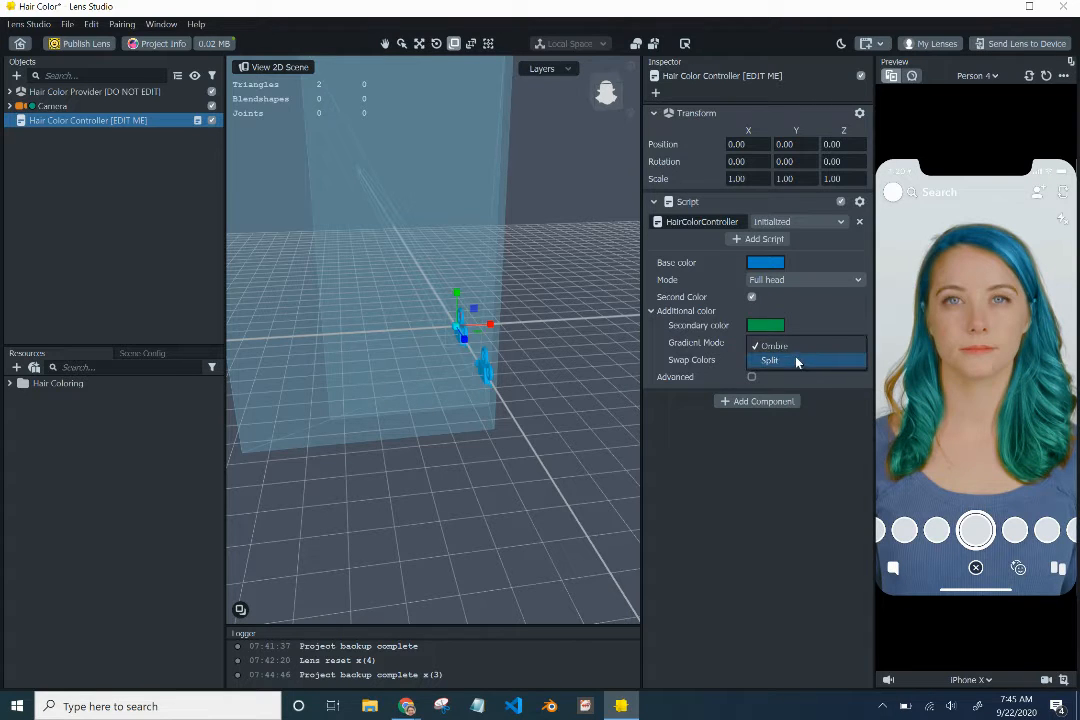
pyautogui.click(797, 362)
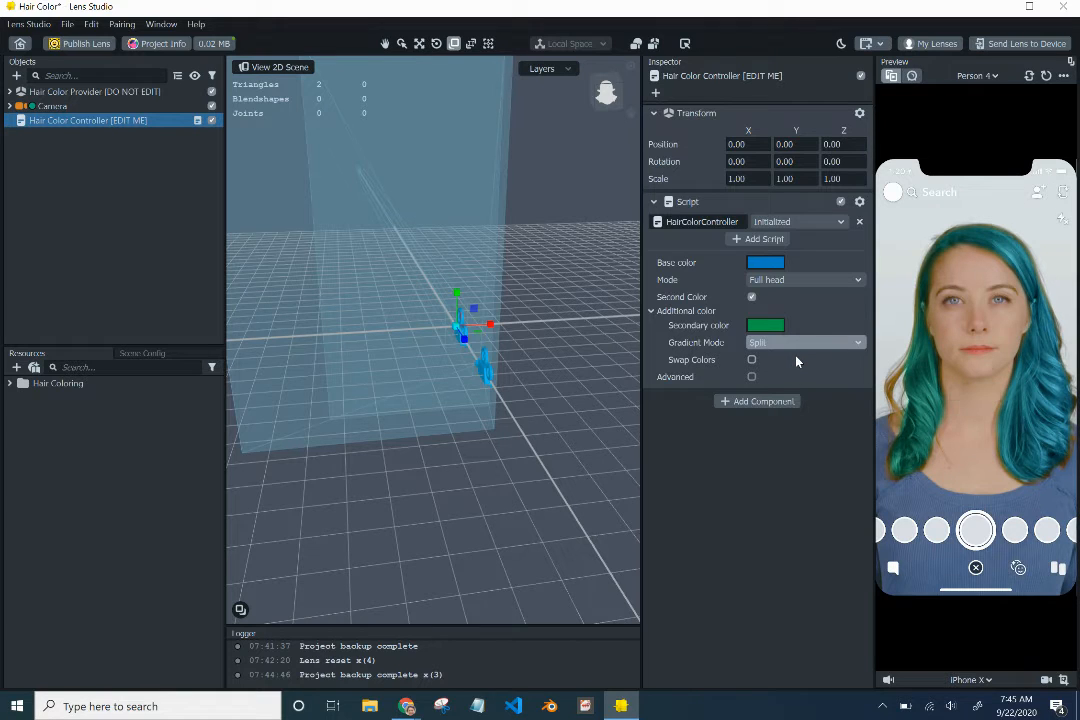
pyautogui.click(797, 344)
pyautogui.click(797, 334)
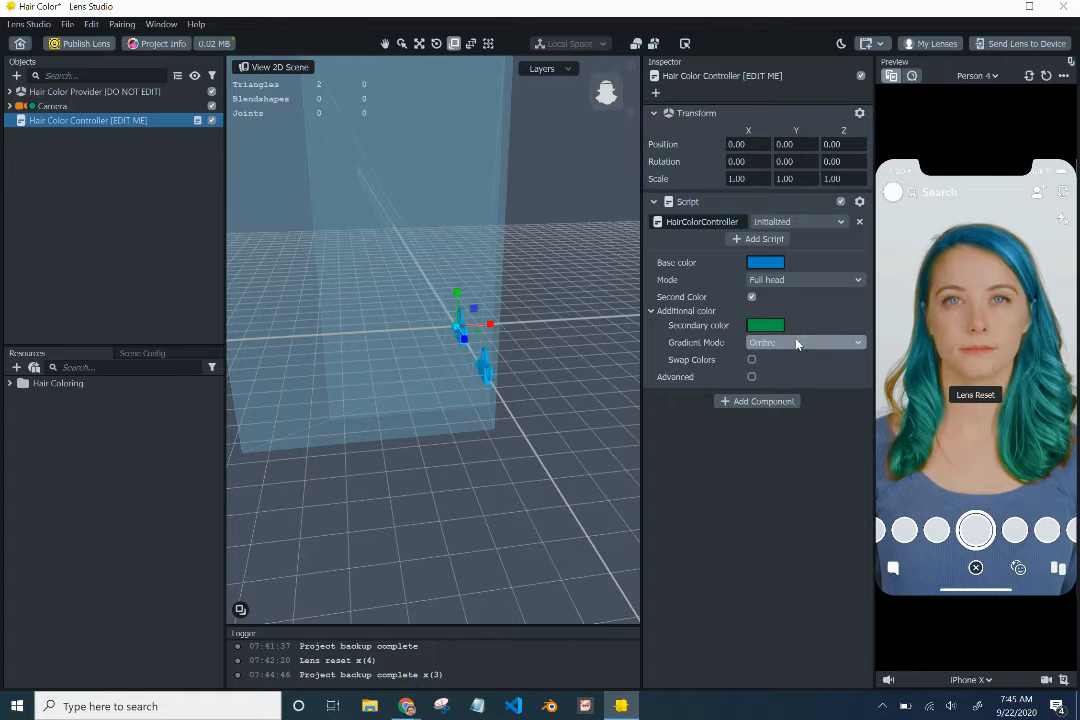
pyautogui.click(798, 343)
pyautogui.click(795, 359)
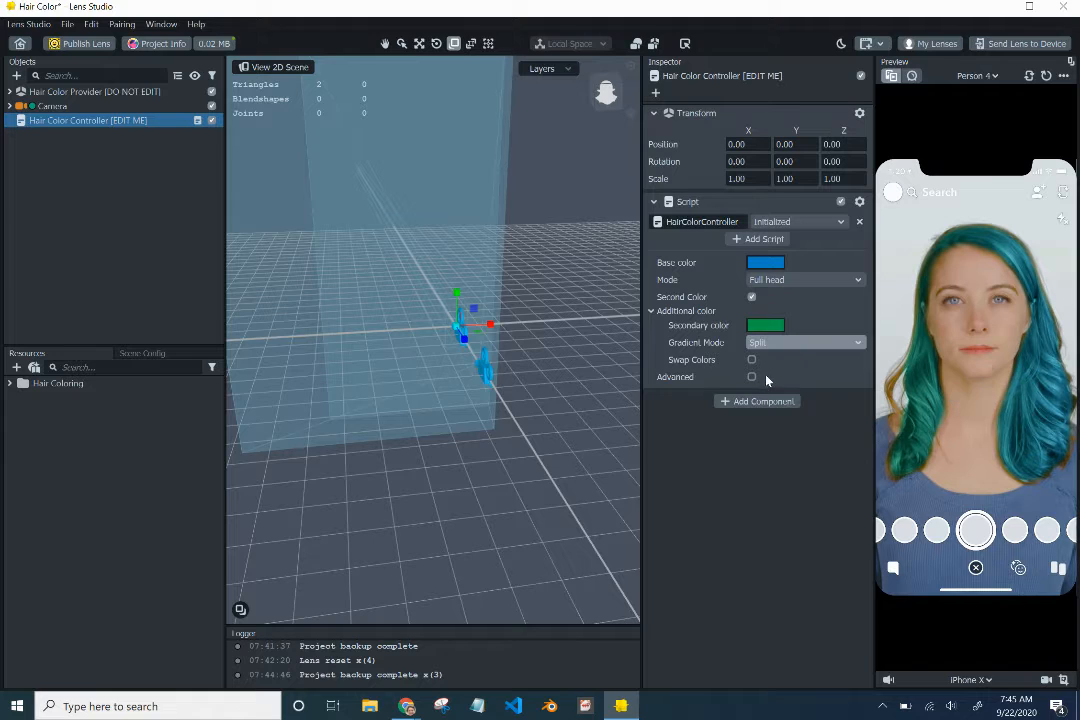
# Review the controller's advanced settings and hide them, and check the lens on the live webcam feed before returning to the sample video.
pyautogui.click(752, 377)
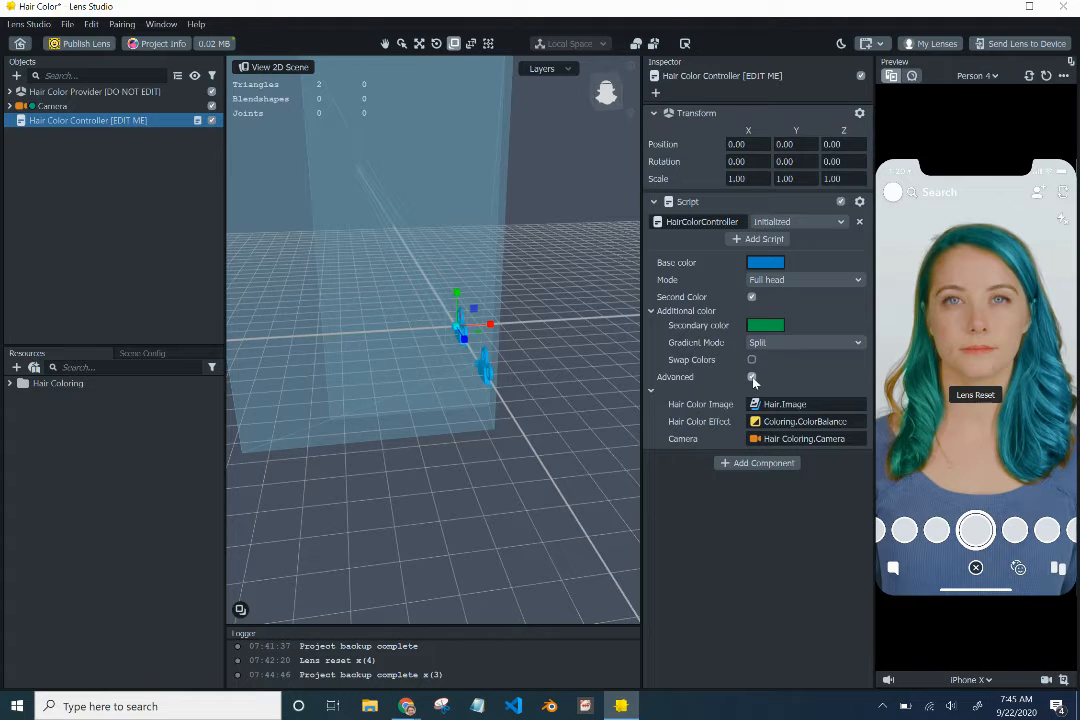
pyautogui.click(752, 377)
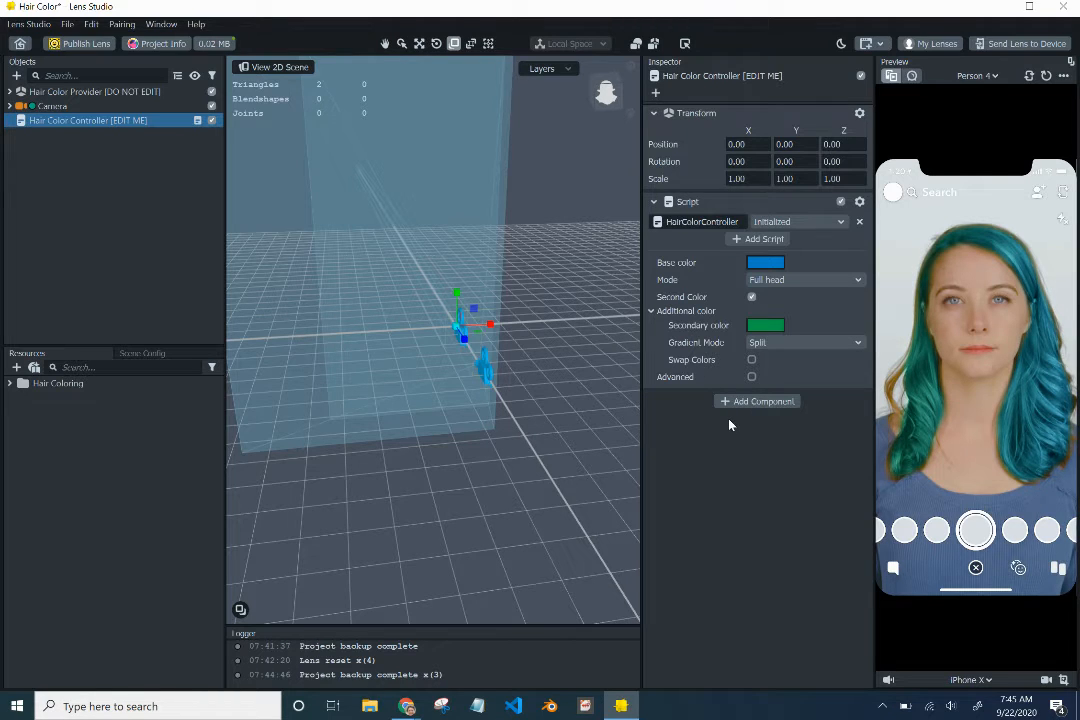
pyautogui.click(911, 79)
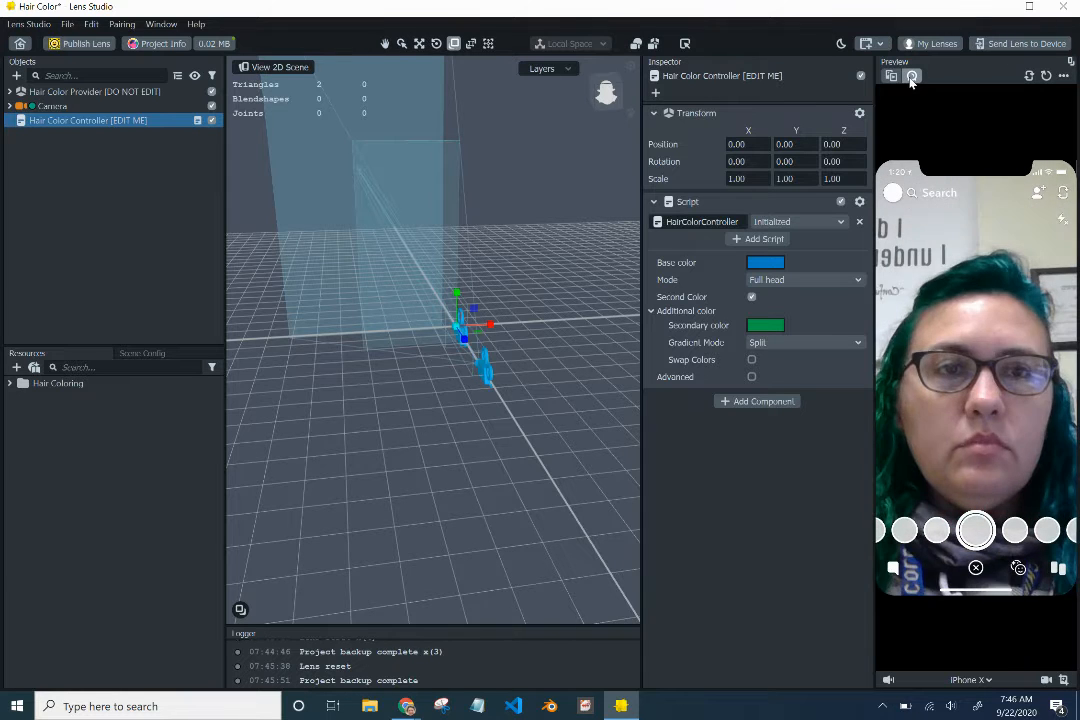
pyautogui.click(891, 77)
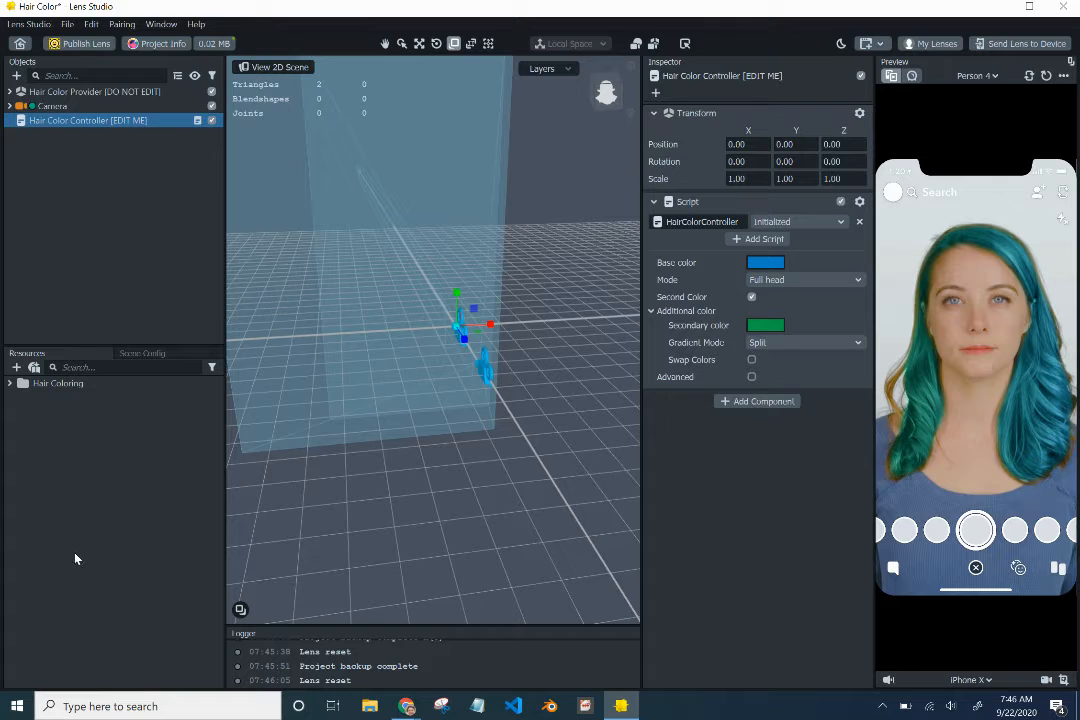
# Import HCSW - hawk mascot.png from Downloads as a texture resource, and select it to inspect its image and properties.
pyautogui.click(17, 368)
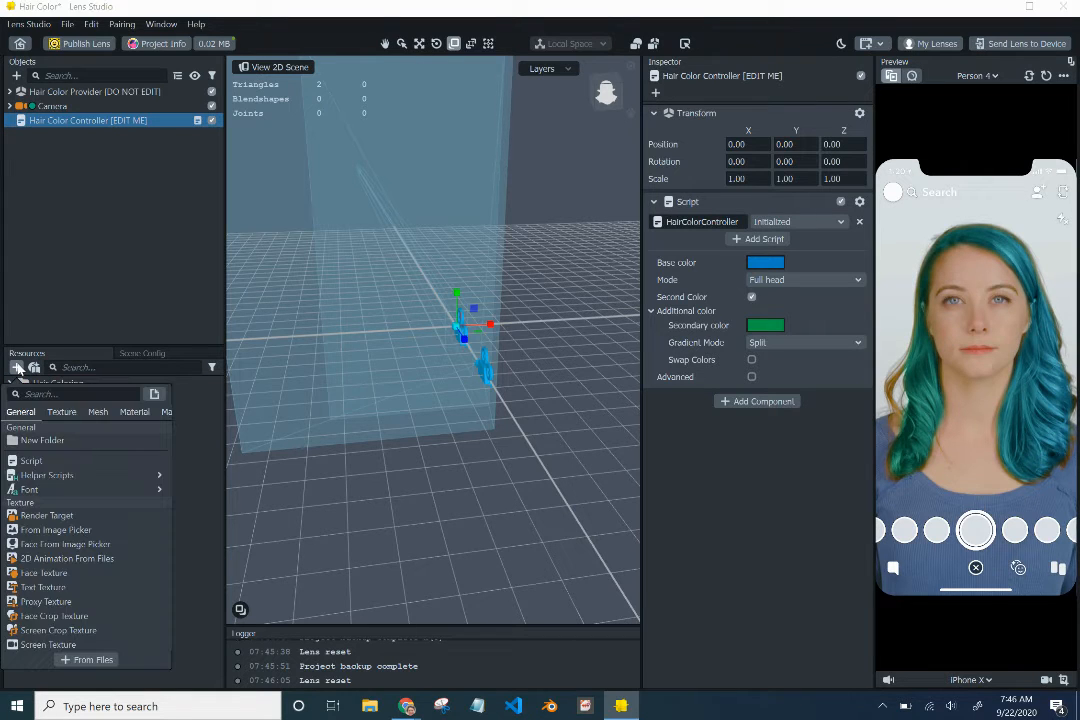
pyautogui.click(88, 660)
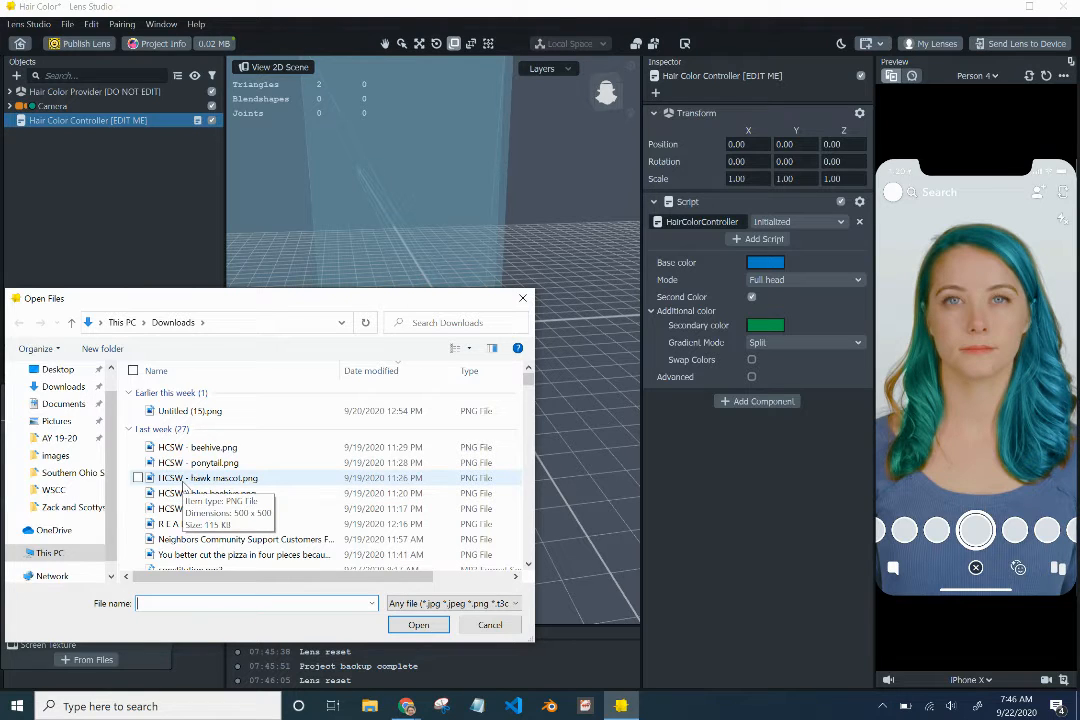
pyautogui.click(184, 480)
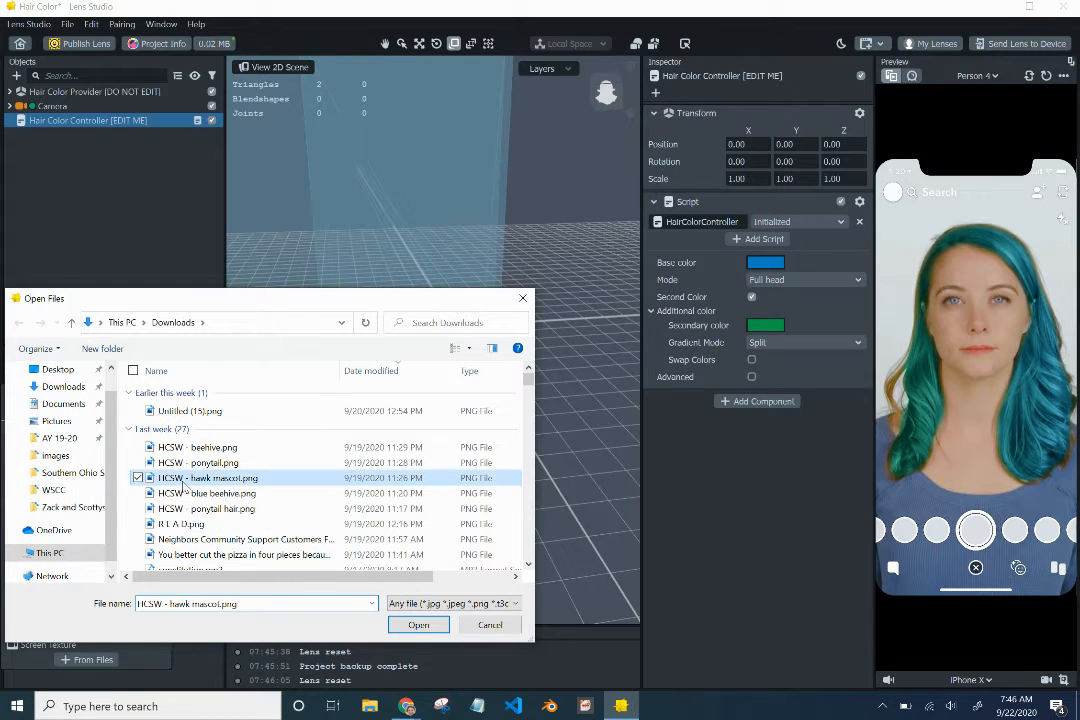
pyautogui.click(416, 625)
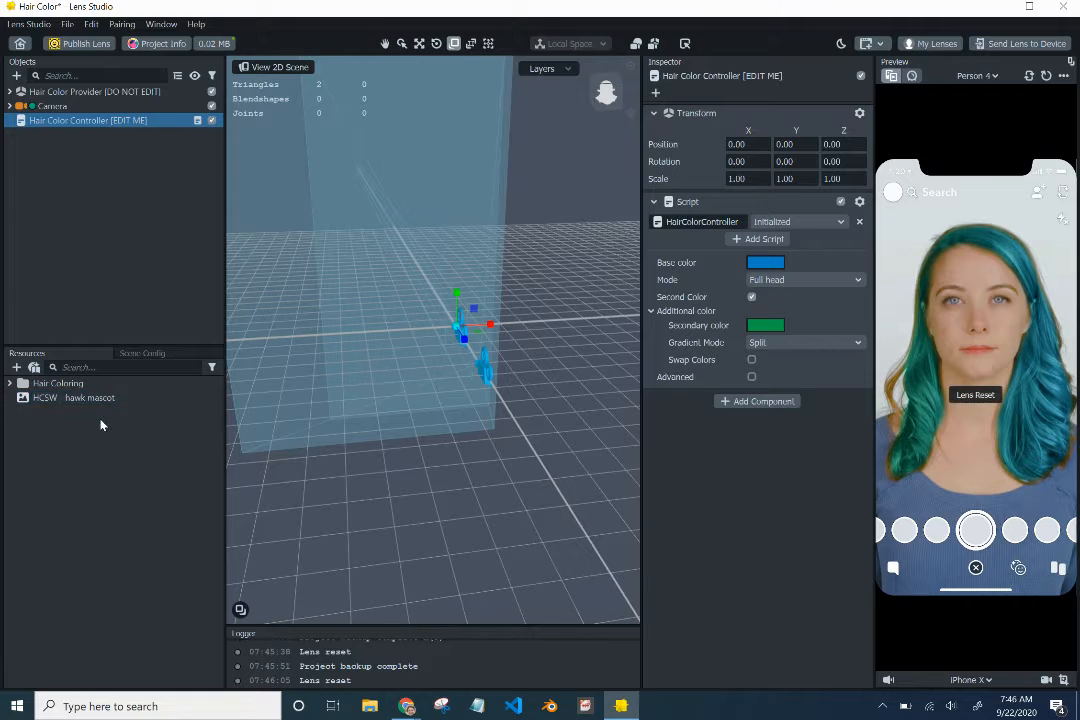
pyautogui.click(96, 400)
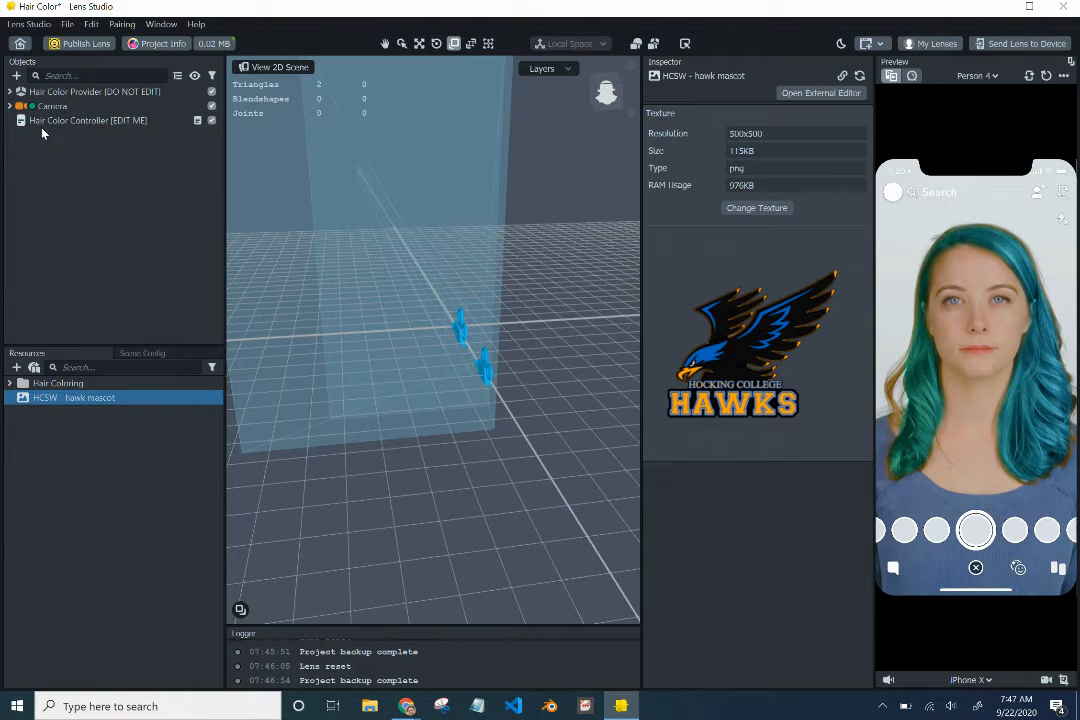
# Add a Color Correction post effect to the scene objects.
pyautogui.click(17, 77)
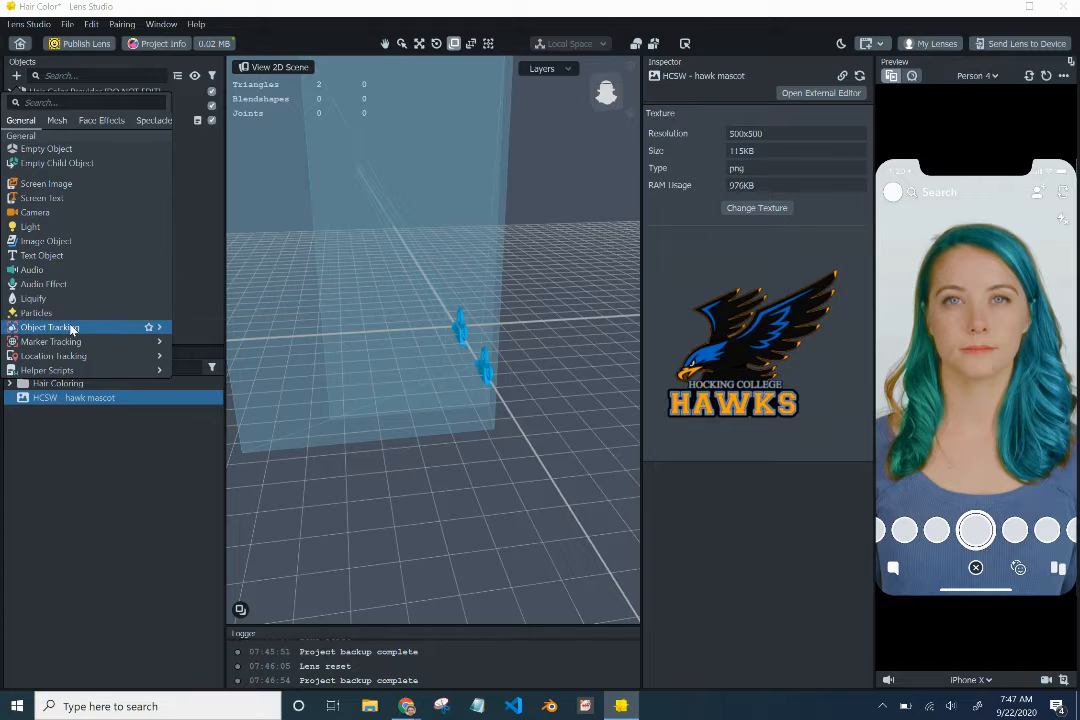
pyautogui.moveTo(72, 328)
pyautogui.scroll(-1, 72, 328)
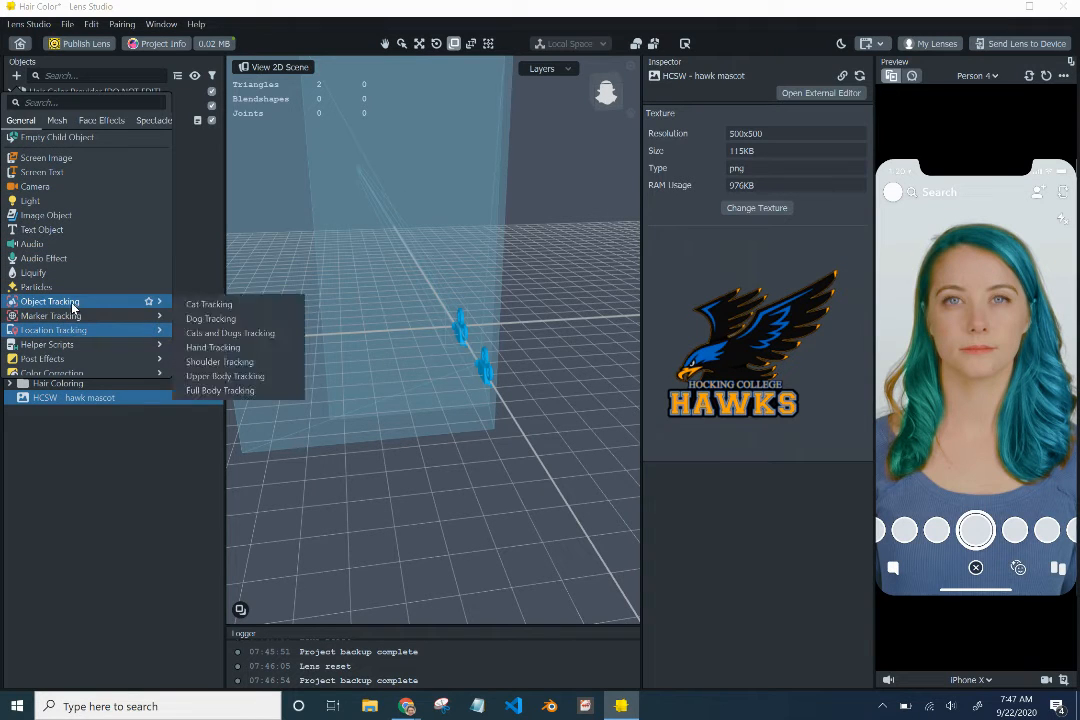
pyautogui.scroll(-3, 72, 324)
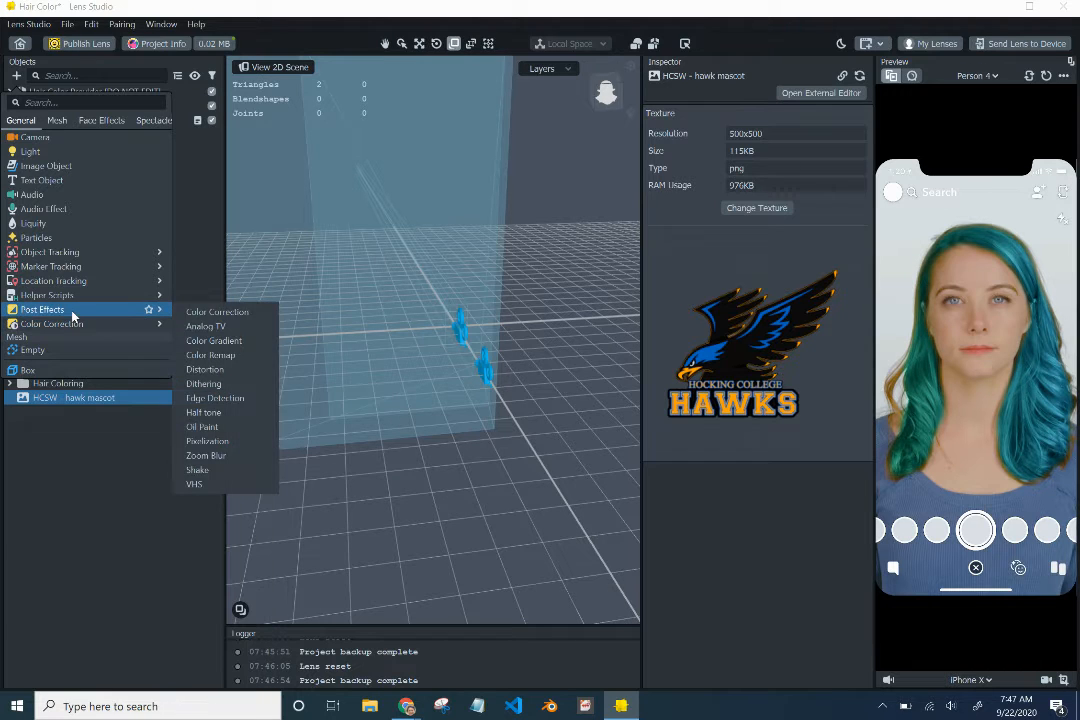
pyautogui.click(195, 314)
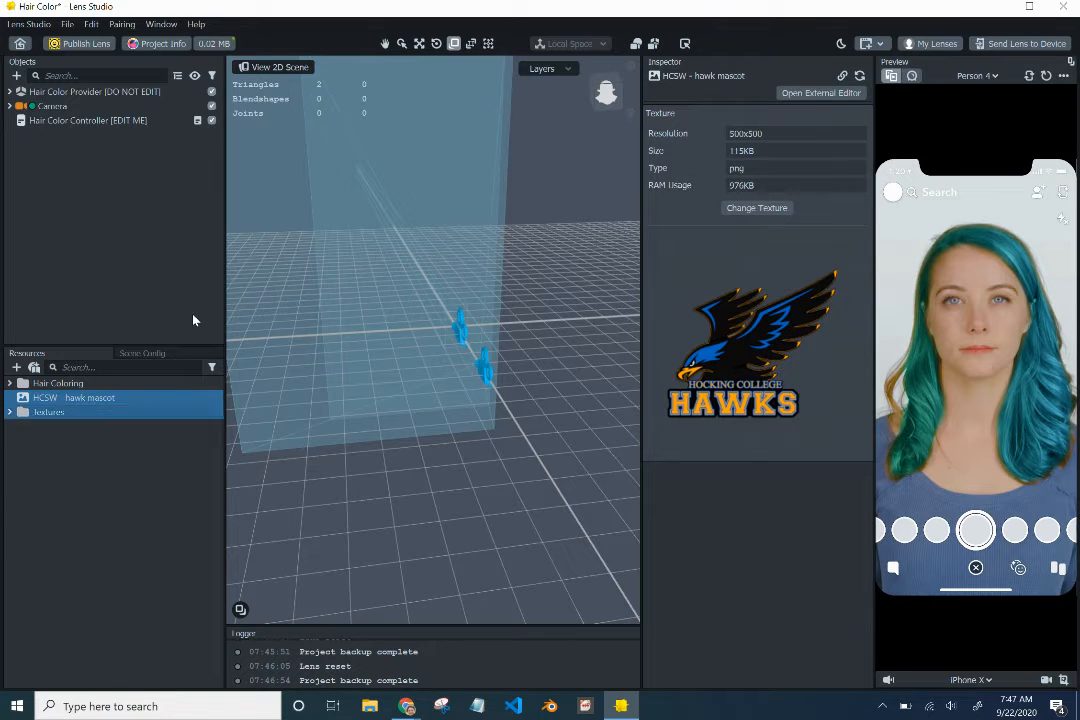
# Toggle between the scene's 2D and 3D views, and leave it in the 2D view.
pyautogui.click(268, 67)
pyautogui.click(267, 68)
pyautogui.click(267, 68)
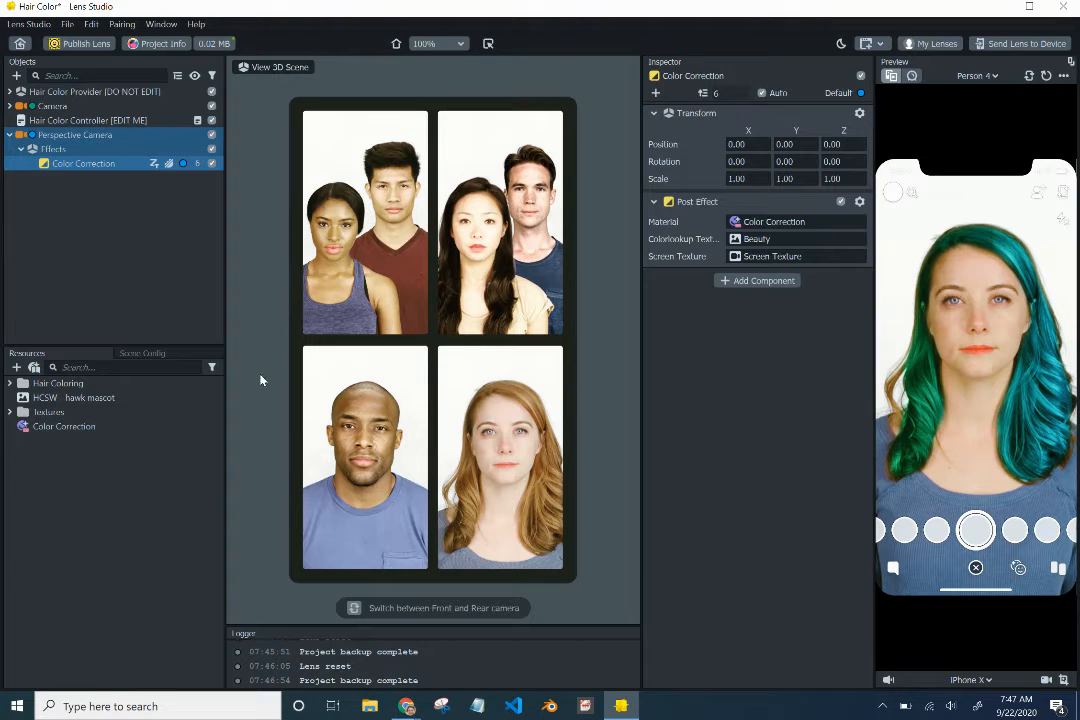
# Assign the HCSW - hawk mascot texture as the Color Correction post effect's color lookup texture.
pyautogui.click(117, 398)
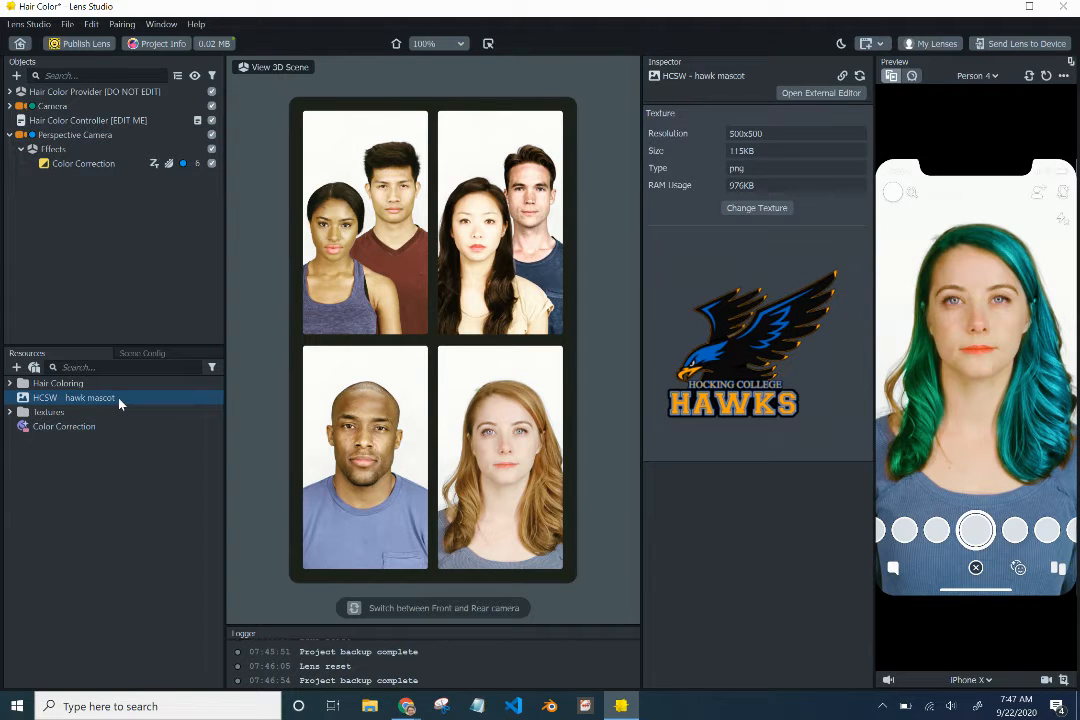
pyautogui.click(100, 166)
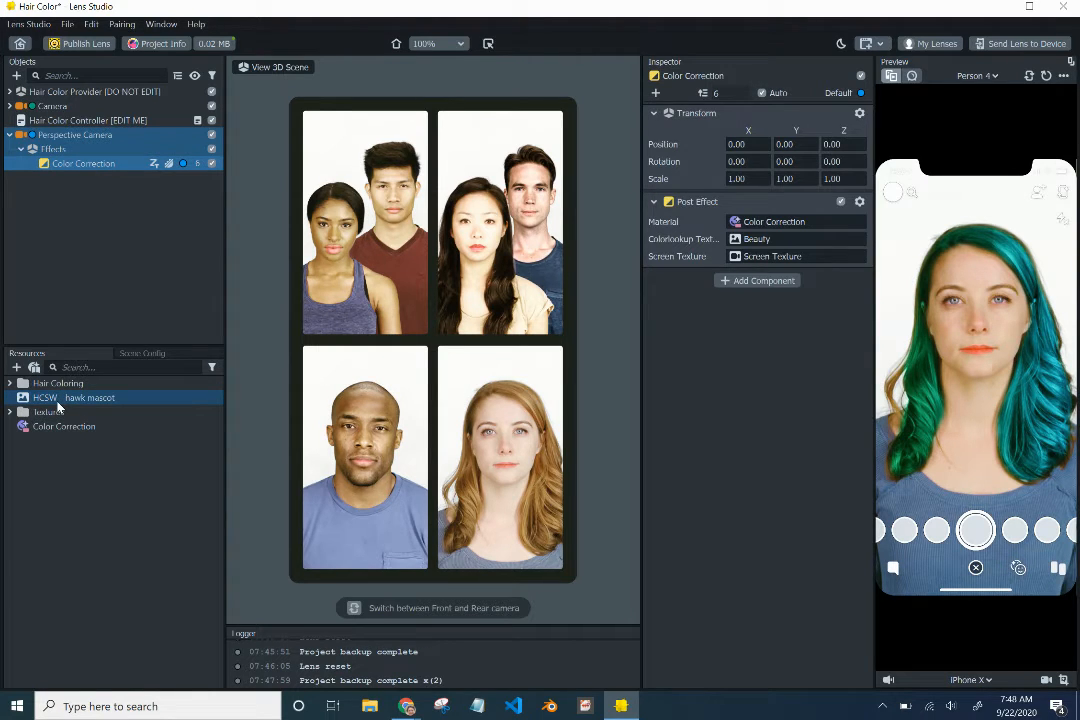
pyautogui.moveTo(57, 405); pyautogui.dragTo(744, 247)
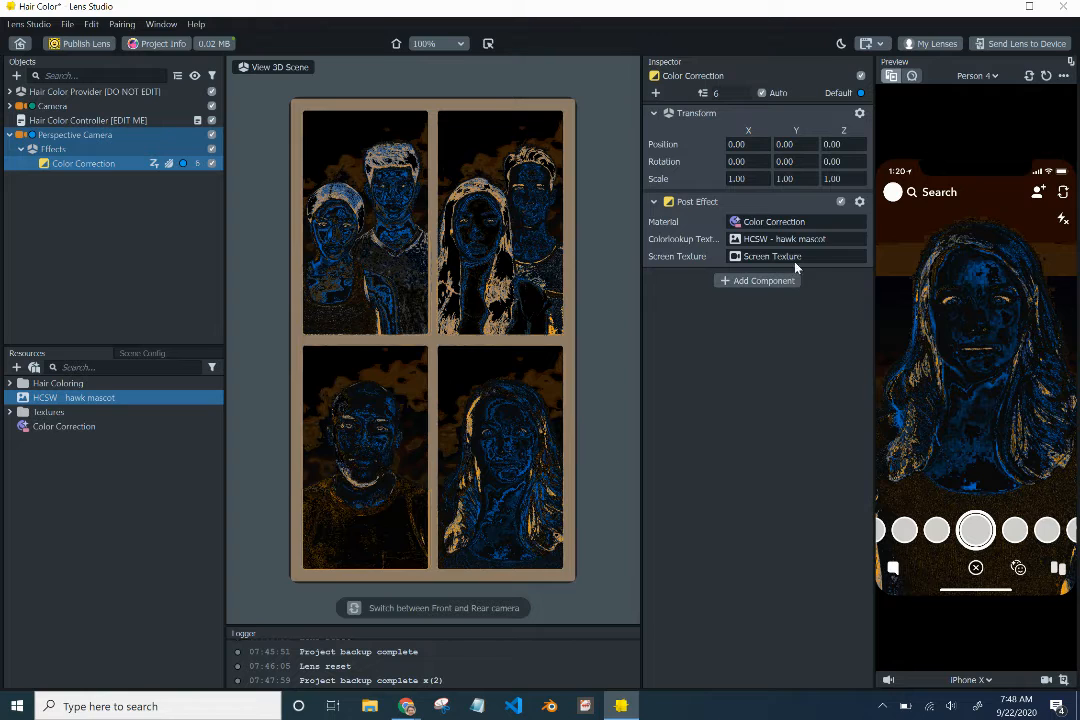
# Deselect the effect and check the recolored lens on the live webcam feed before returning to the Person 4 sample.
pyautogui.click(101, 284)
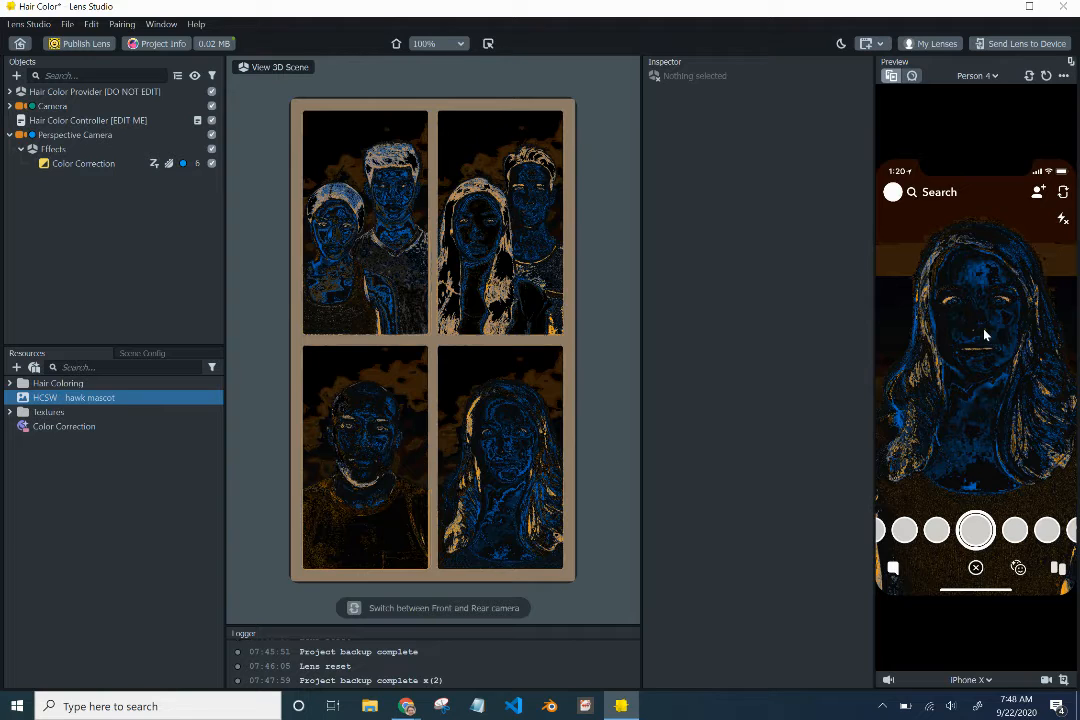
pyautogui.click(912, 77)
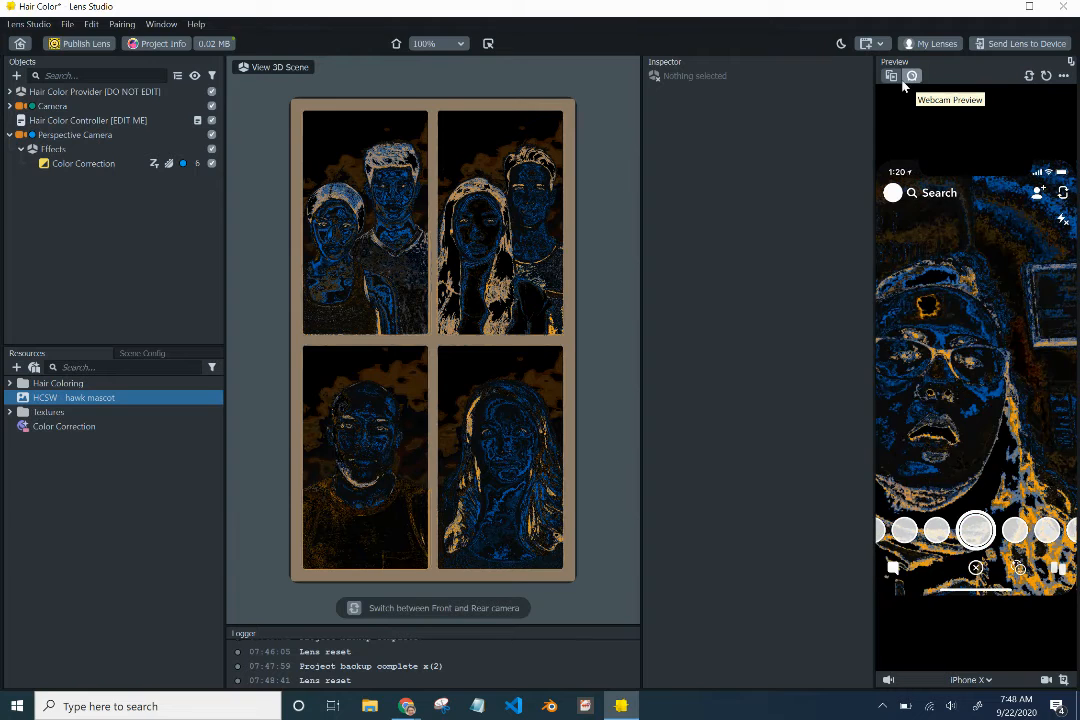
pyautogui.click(891, 76)
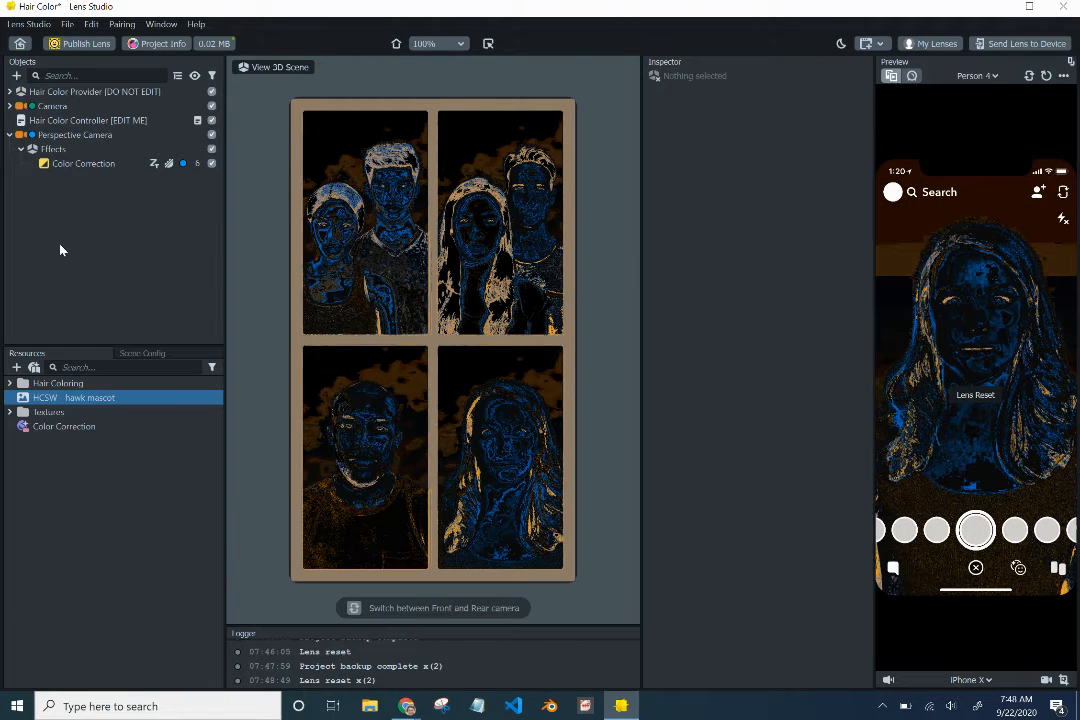
# Add a Behavior helper script to the scene objects and select it to show its properties.
pyautogui.click(16, 76)
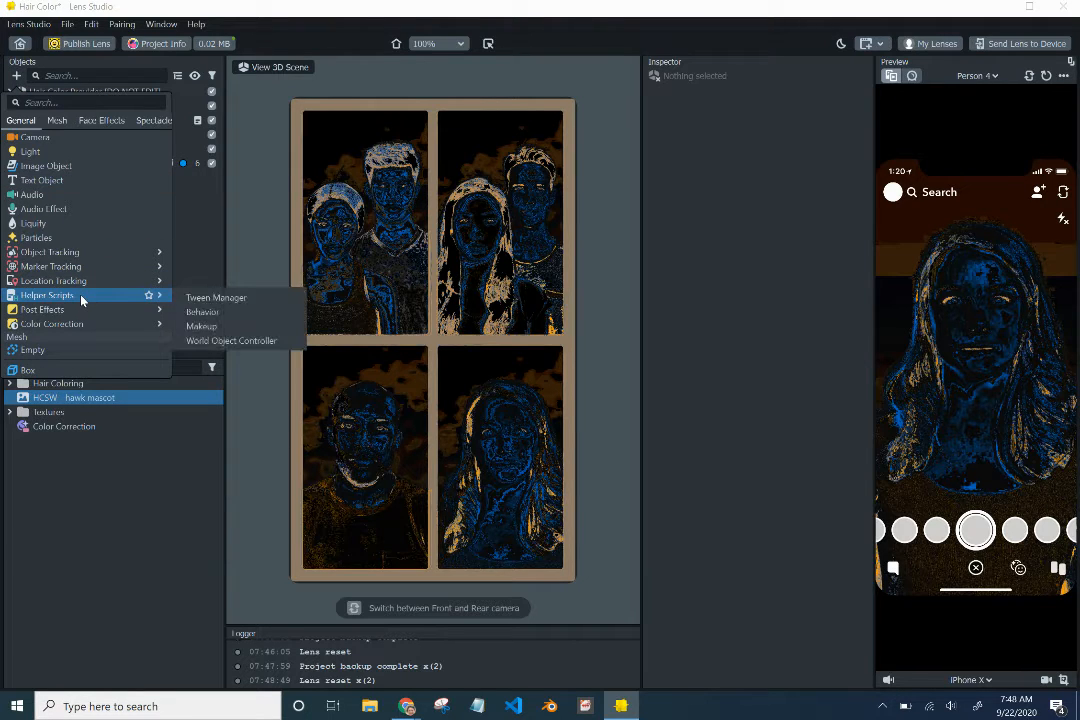
pyautogui.moveTo(157, 297)
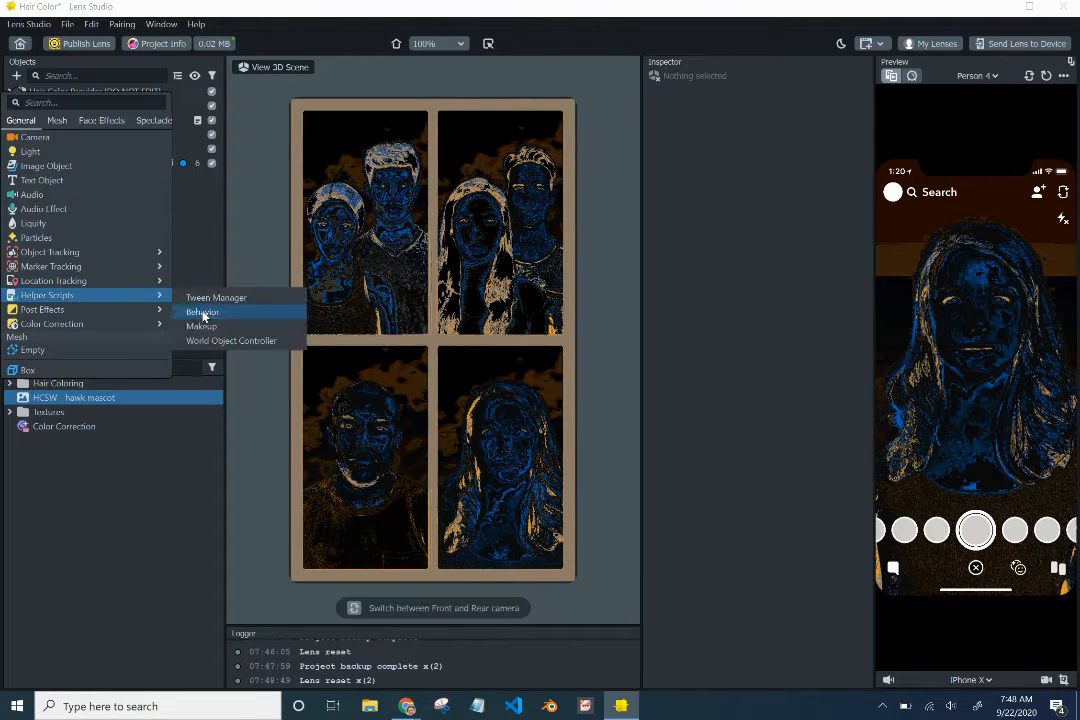
pyautogui.click(203, 313)
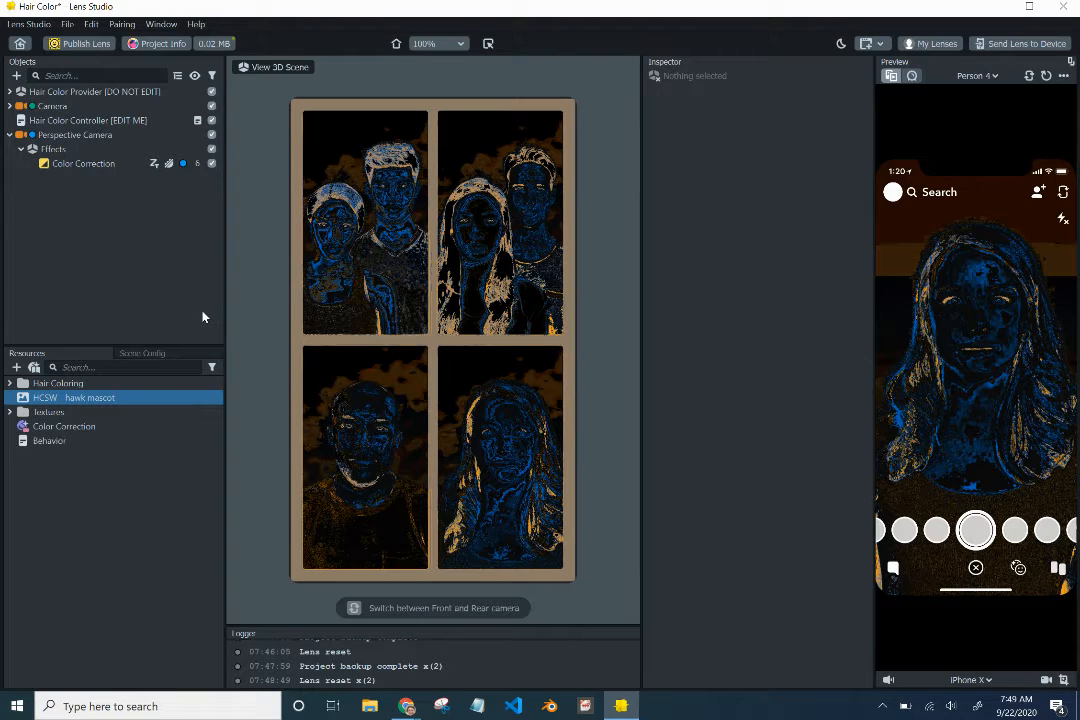
pyautogui.click(76, 178)
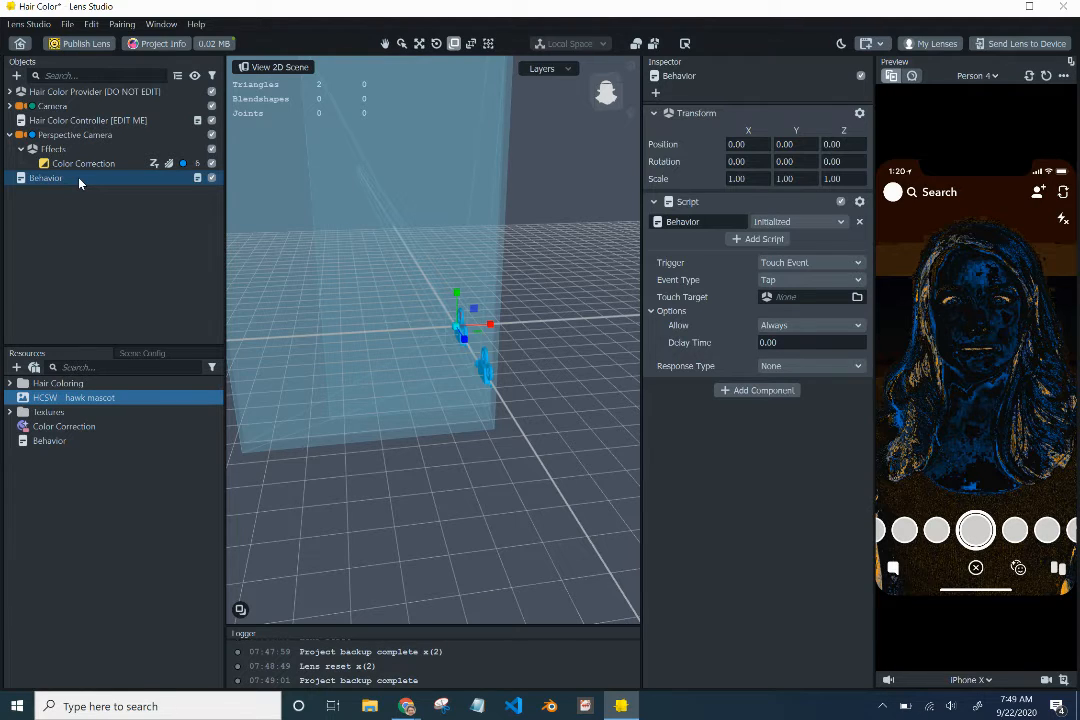
pyautogui.click(79, 180)
pyautogui.click(48, 213)
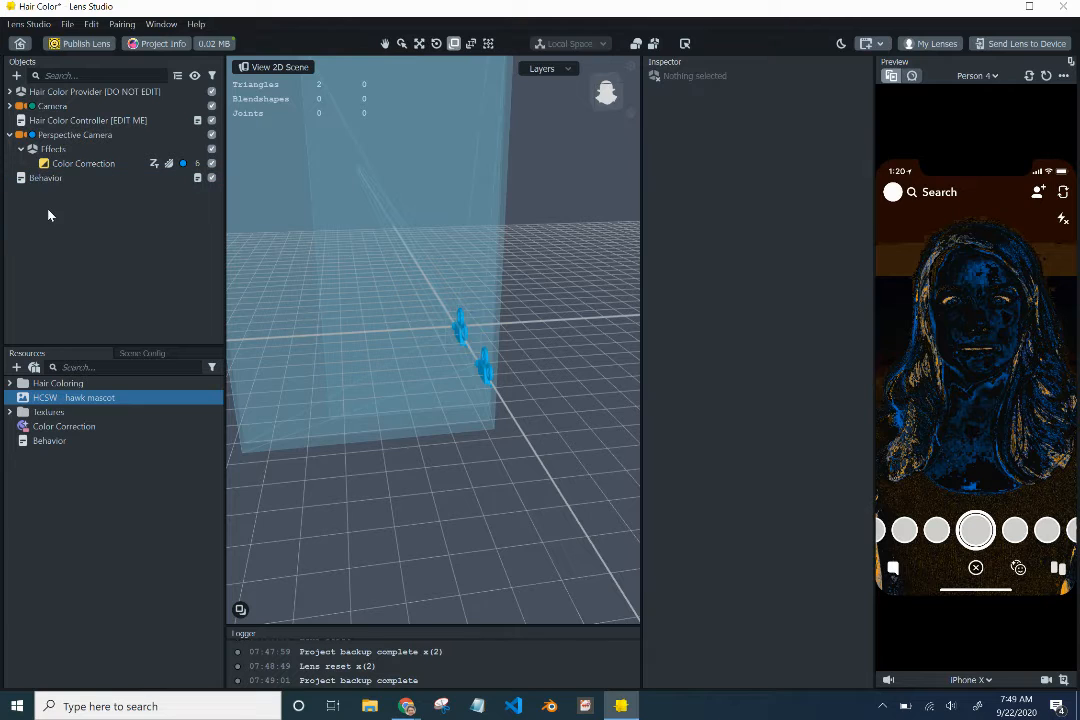
pyautogui.click(43, 182)
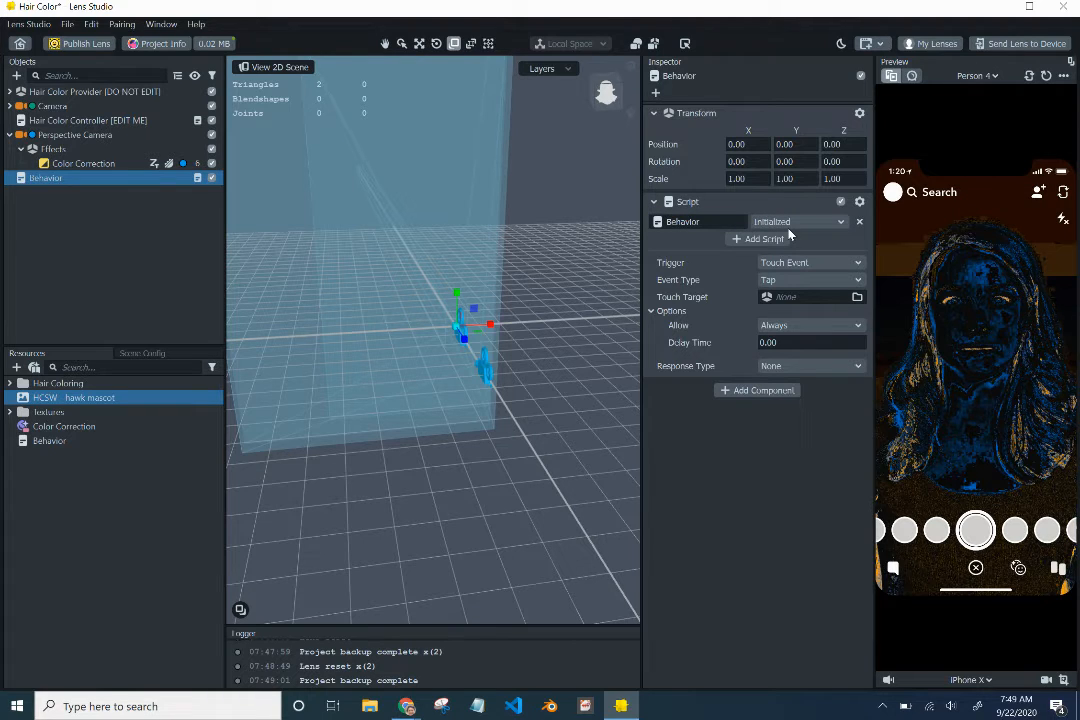
# Set the Behavior script's trigger to Touch Event with event type Tap, and allow it Always.
pyautogui.click(809, 265)
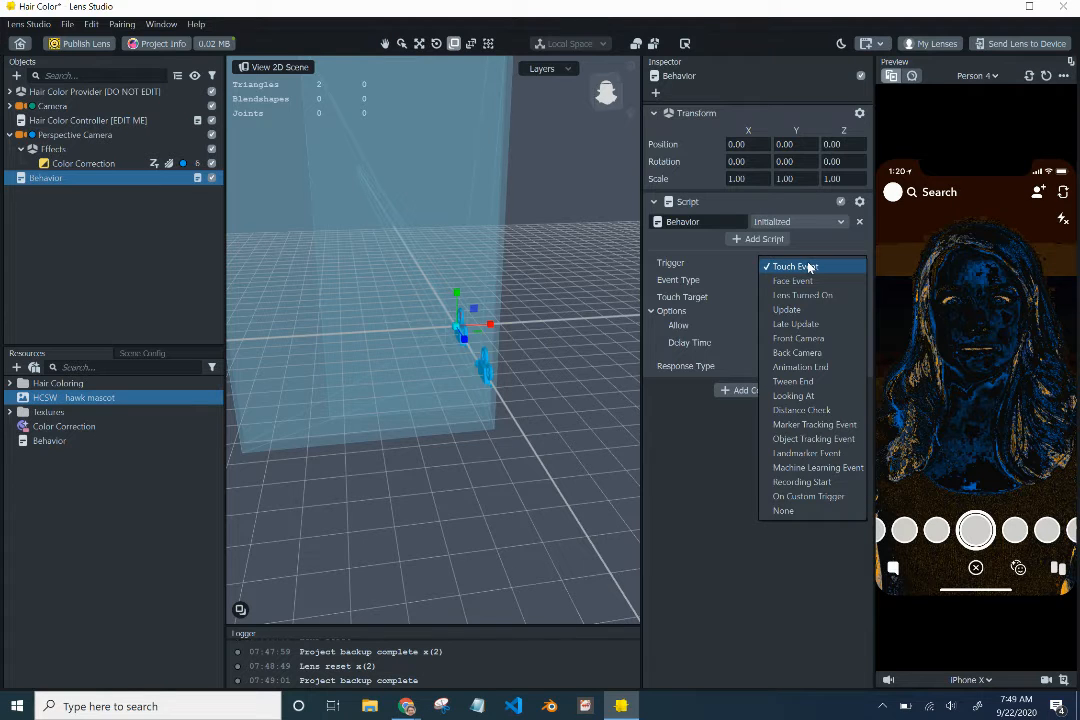
pyautogui.click(809, 267)
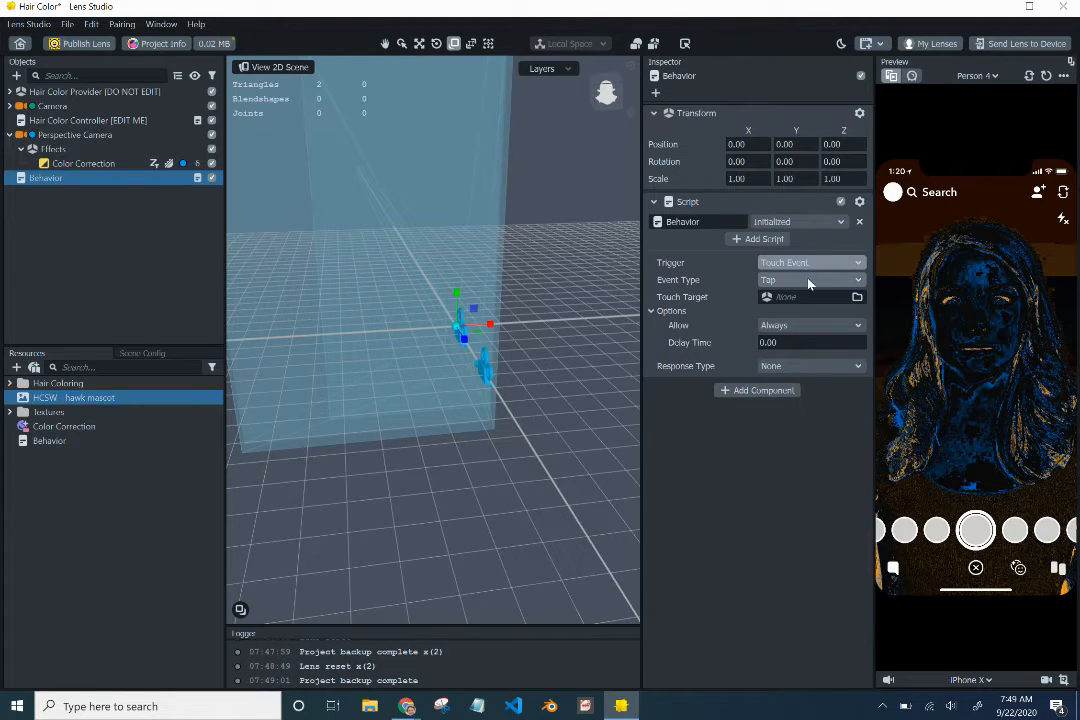
pyautogui.click(809, 282)
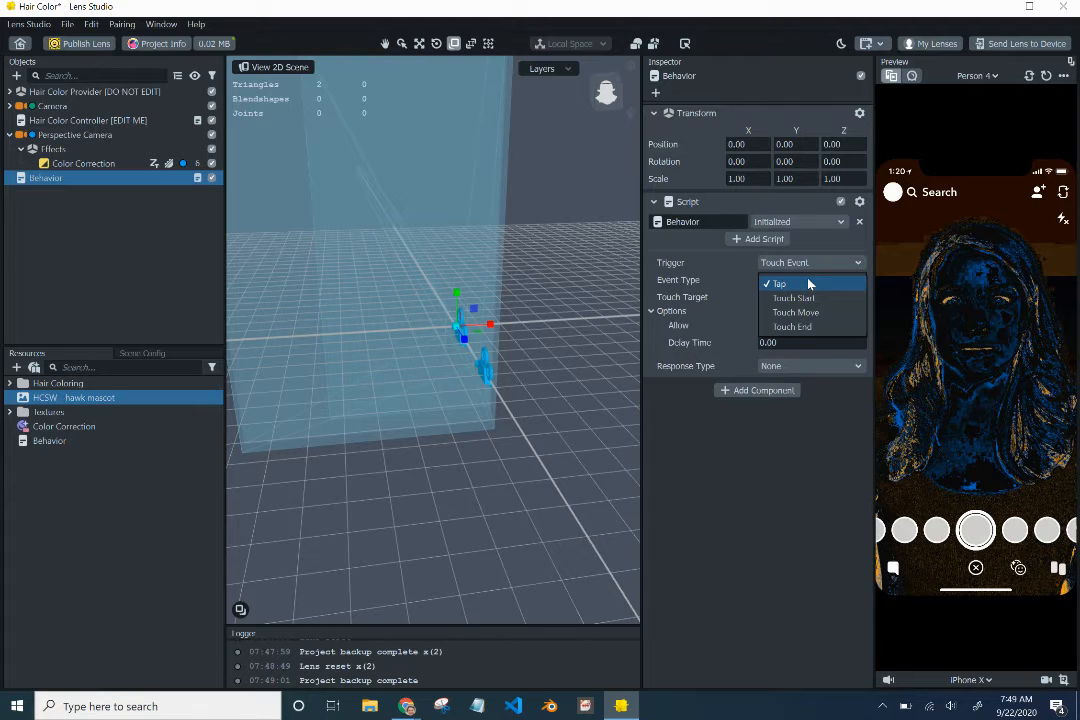
pyautogui.click(809, 284)
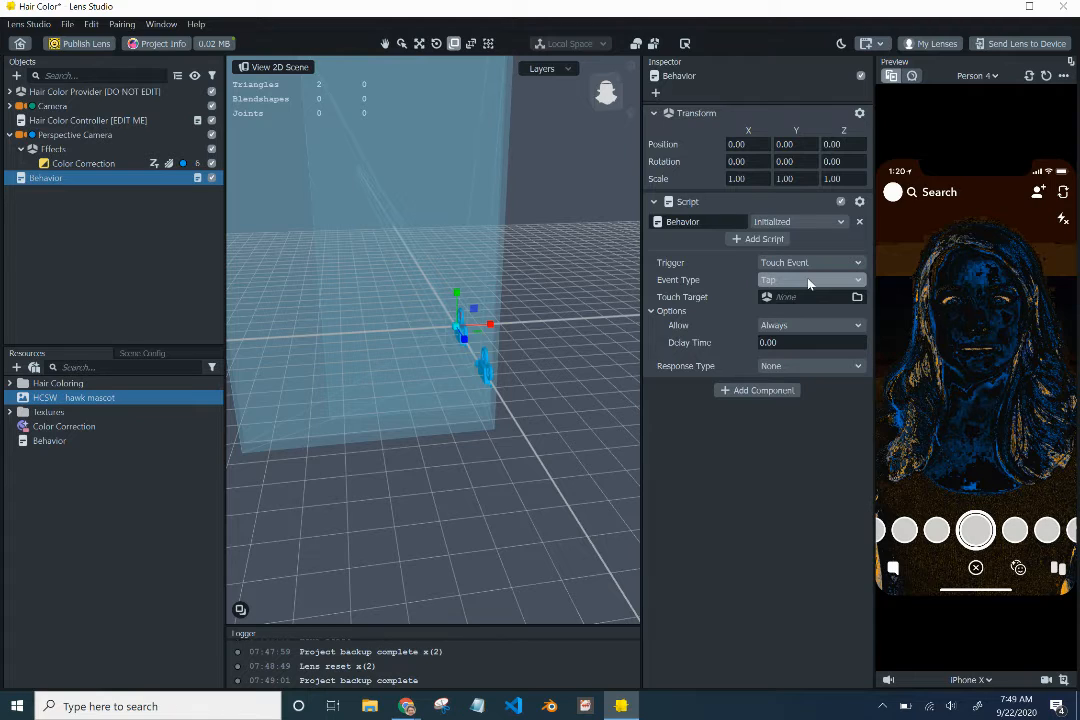
pyautogui.click(815, 328)
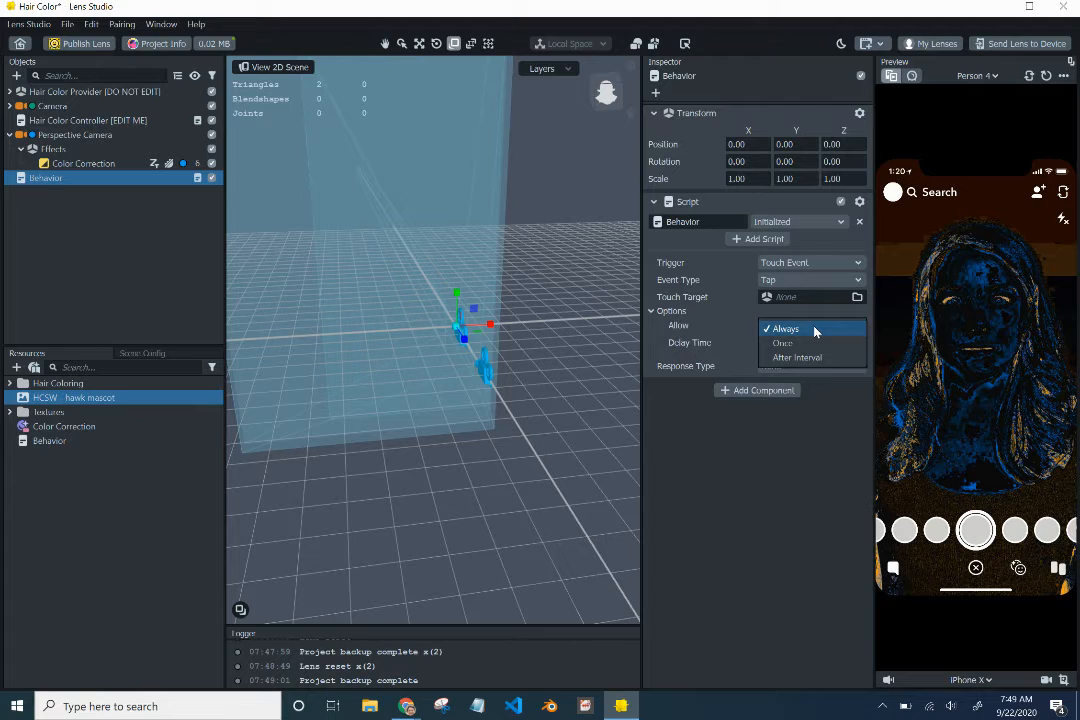
pyautogui.click(815, 330)
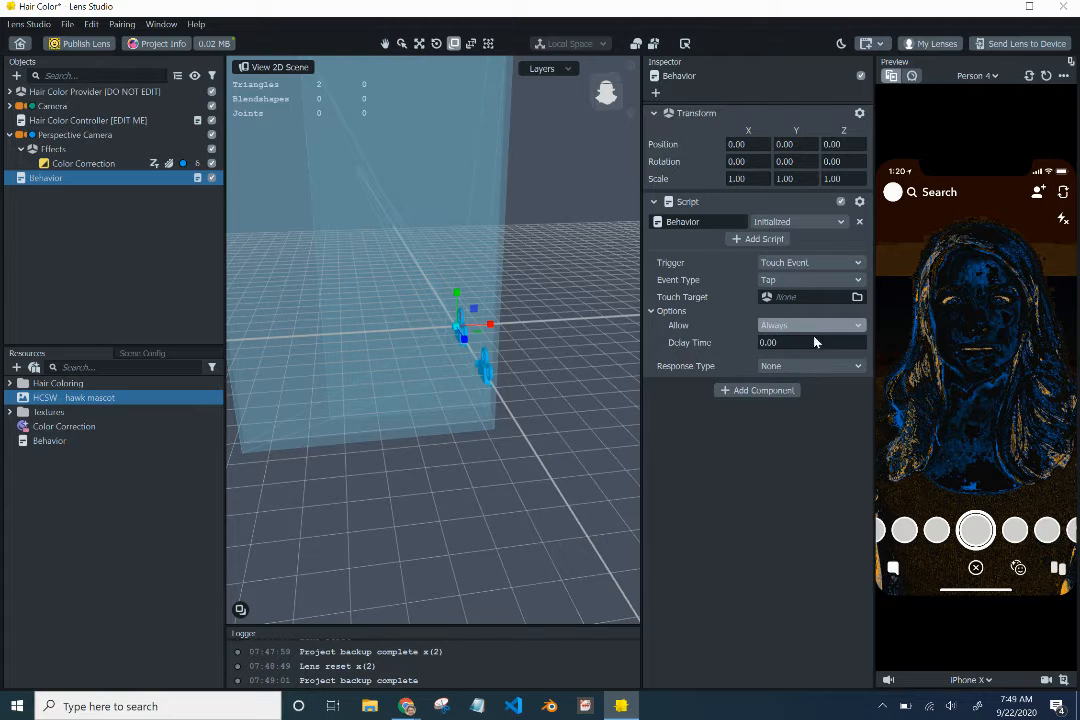
# Set the Behavior script's response type to Set Enabled, dismissing the calendar reminder along the way.
pyautogui.click(815, 366)
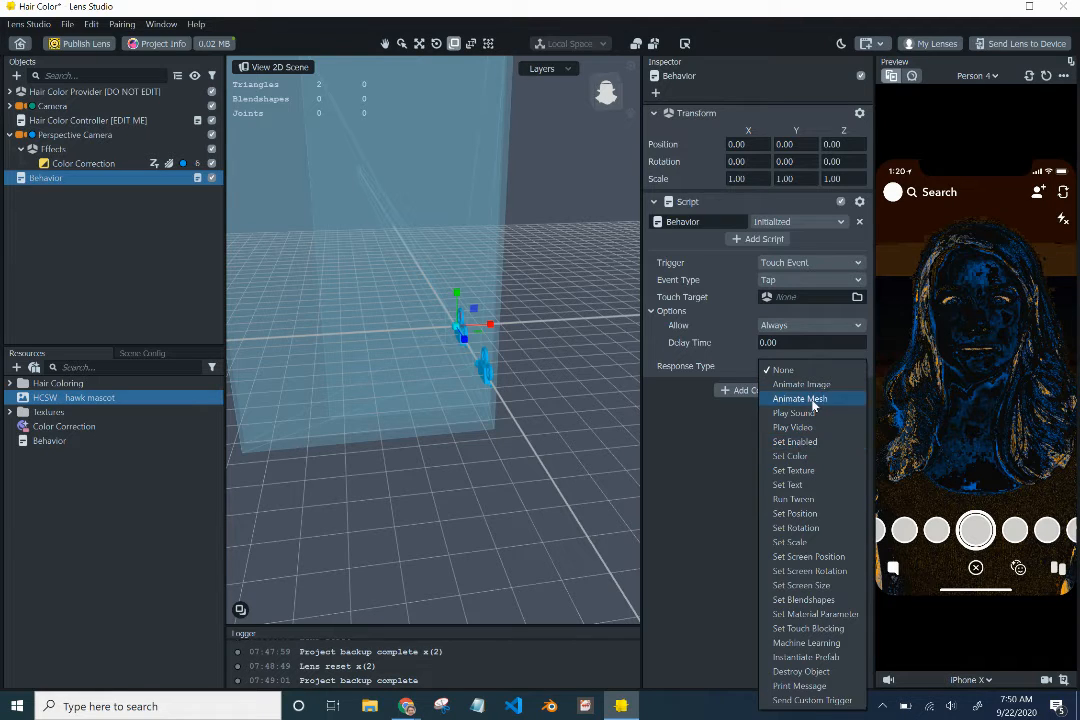
pyautogui.click(996, 662)
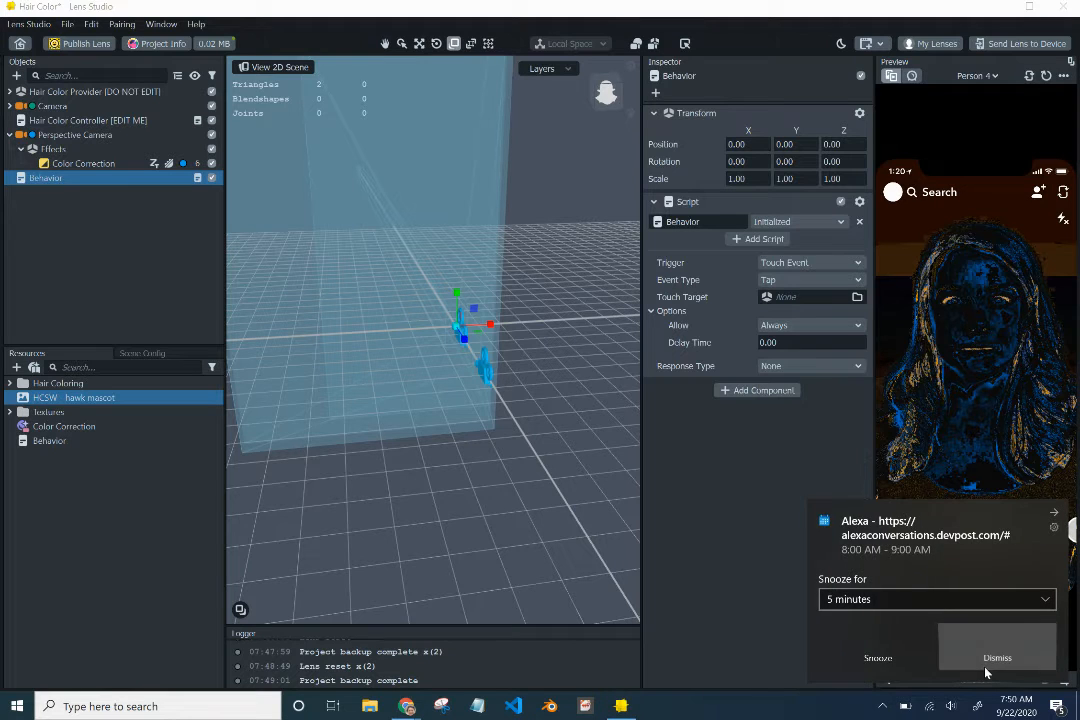
pyautogui.click(820, 366)
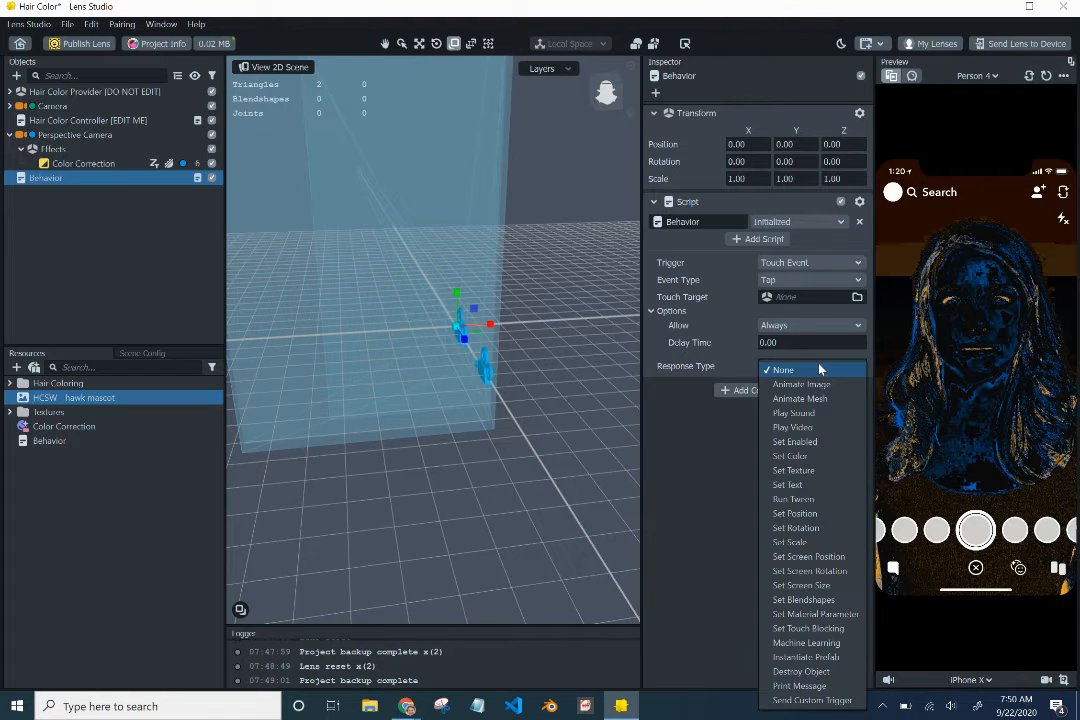
pyautogui.click(817, 442)
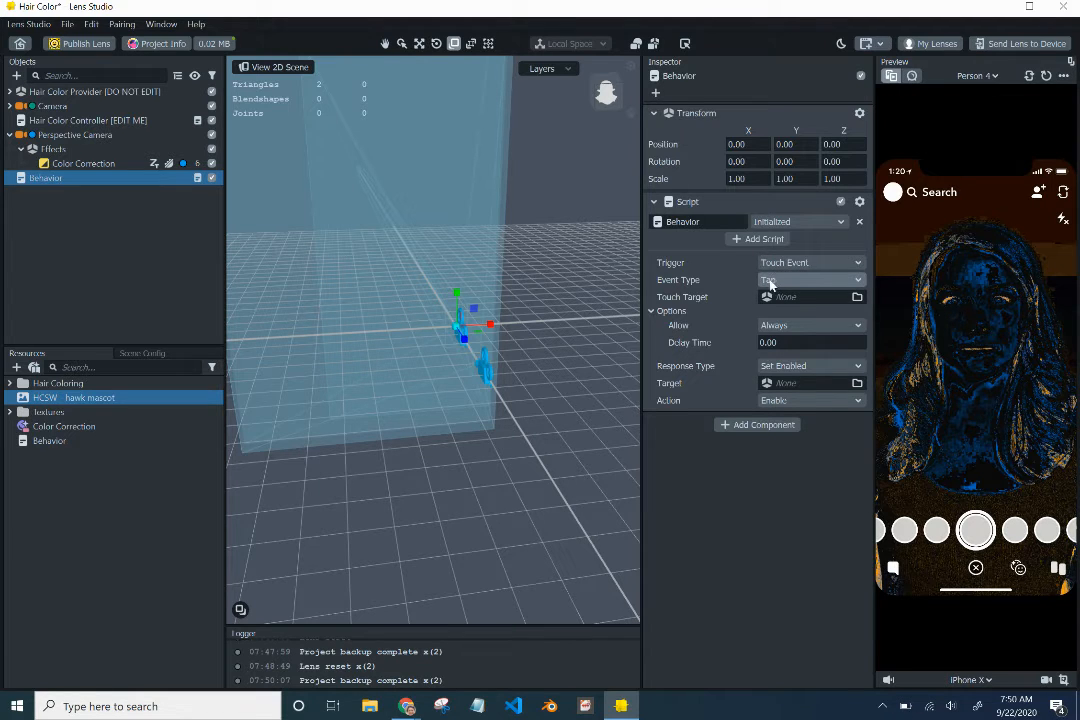
# Make the Color Correction effect under Perspective Camera the response target, and set the action to Toggle.
pyautogui.click(767, 385)
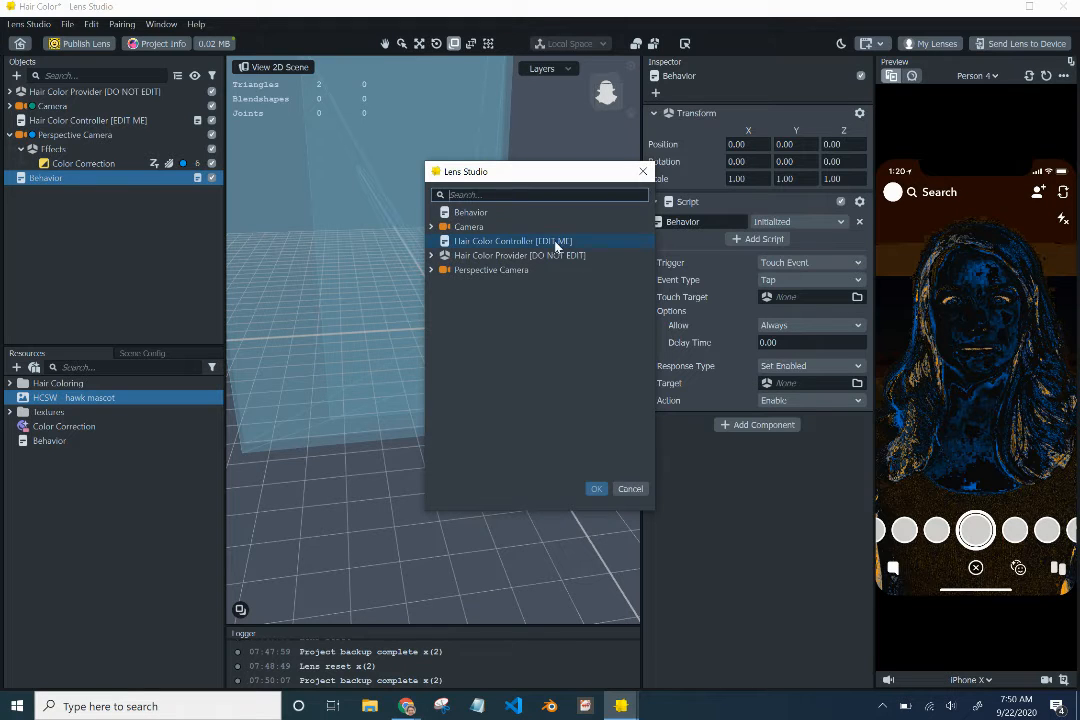
pyautogui.click(431, 271)
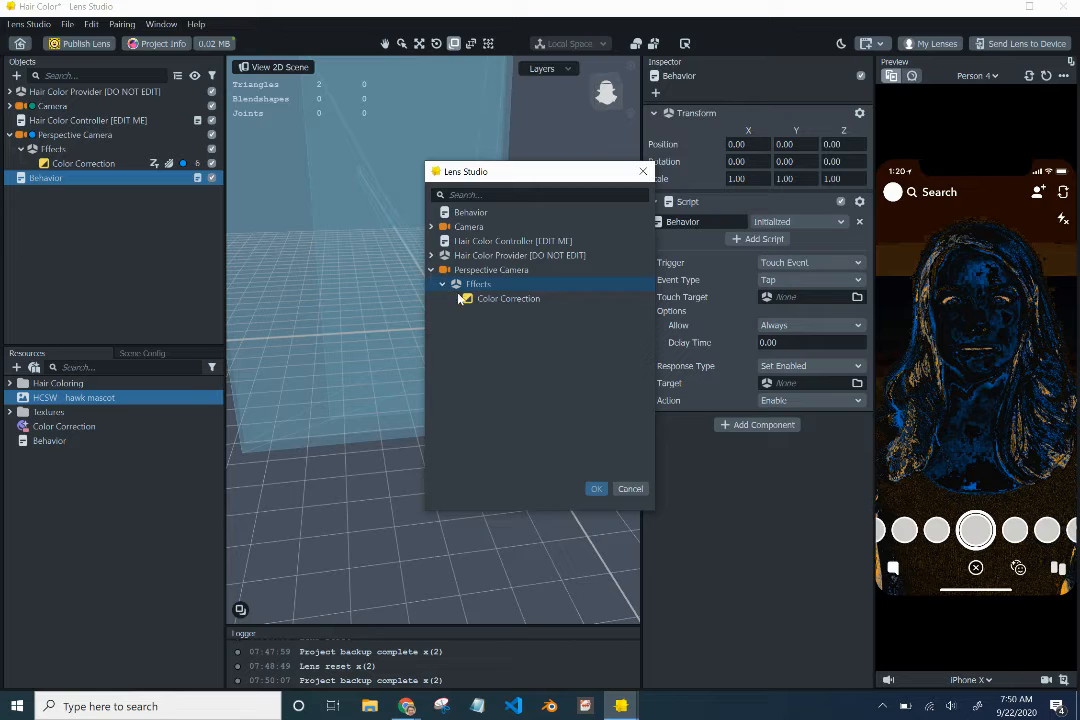
pyautogui.click(467, 301)
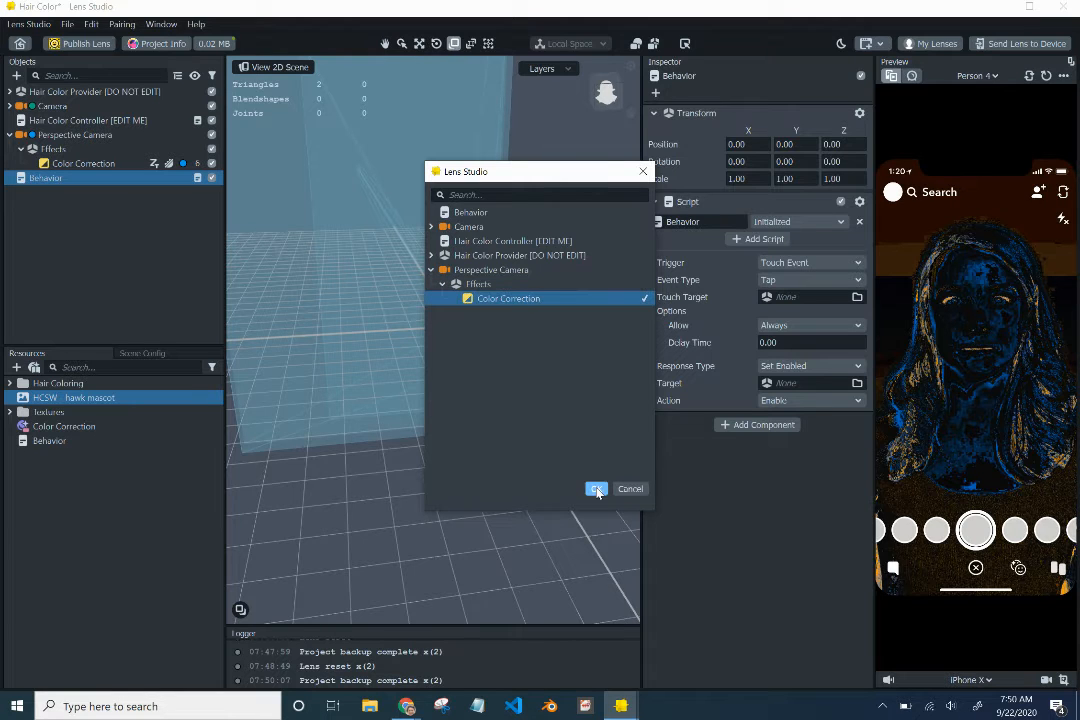
pyautogui.click(597, 490)
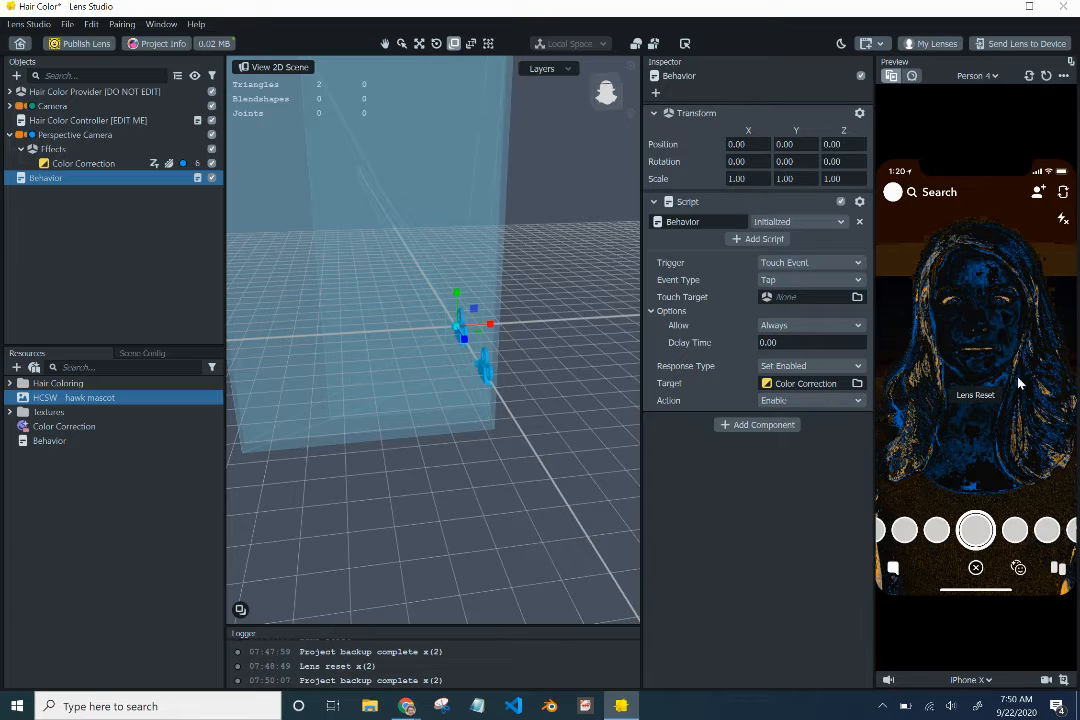
pyautogui.click(820, 403)
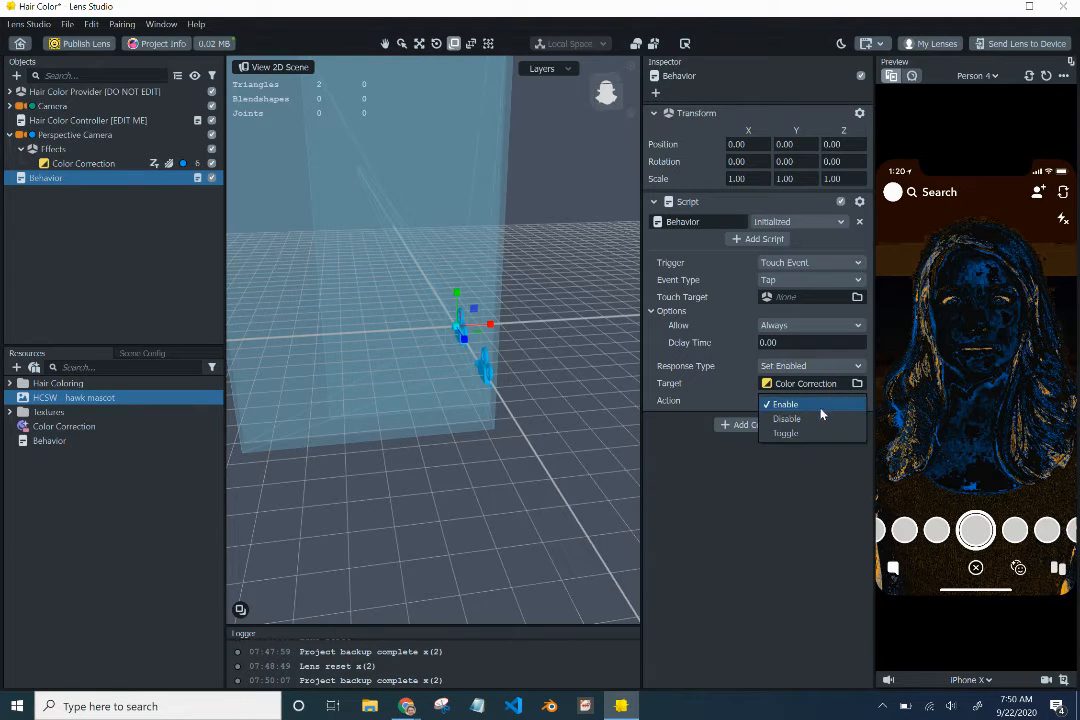
pyautogui.click(818, 434)
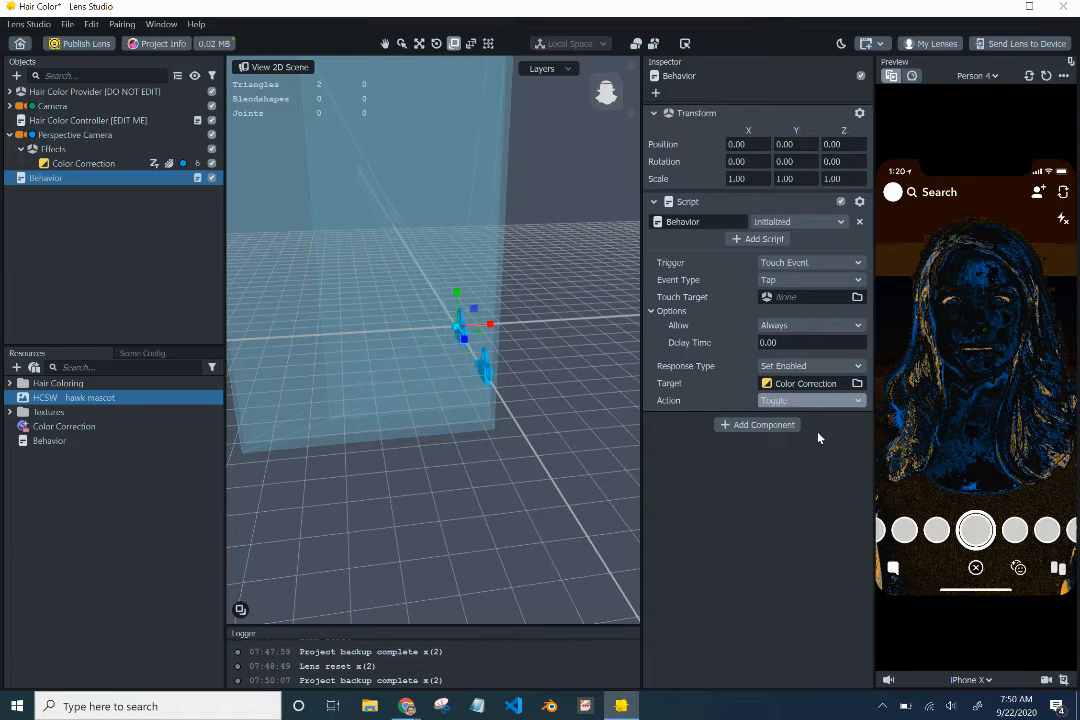
# Test the tap response by repeatedly tapping the Person 4 sample preview to switch the color effect off and on.
pyautogui.click(980, 373)
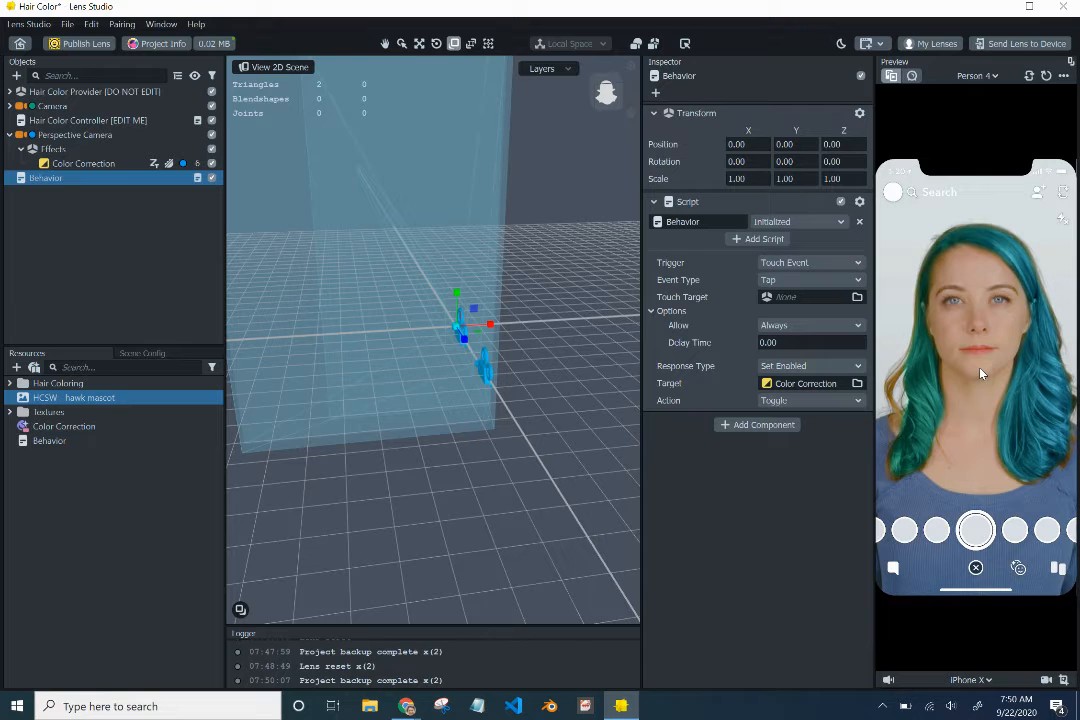
pyautogui.click(980, 373)
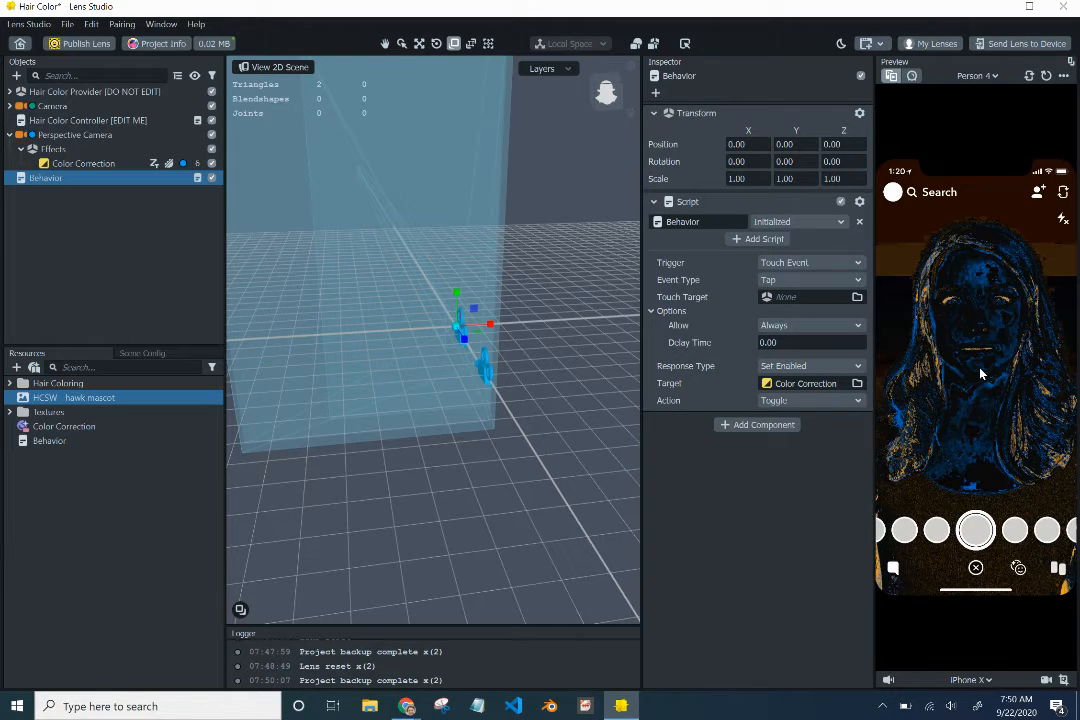
pyautogui.click(980, 373)
pyautogui.click(980, 373)
pyautogui.click(980, 373)
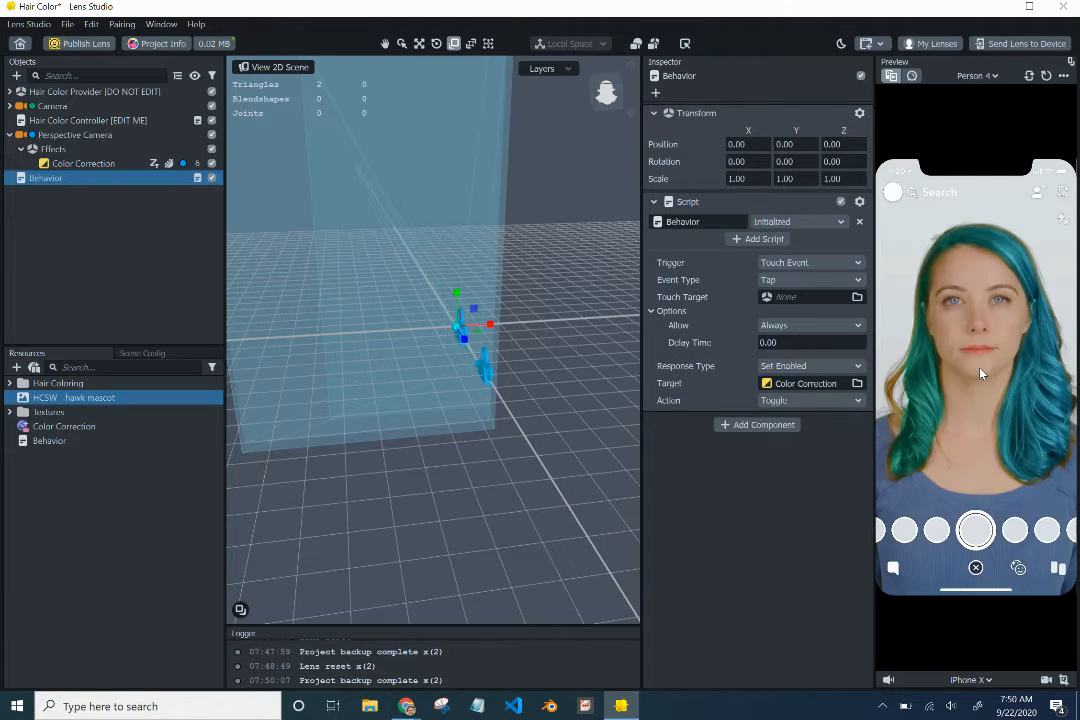
pyautogui.click(980, 373)
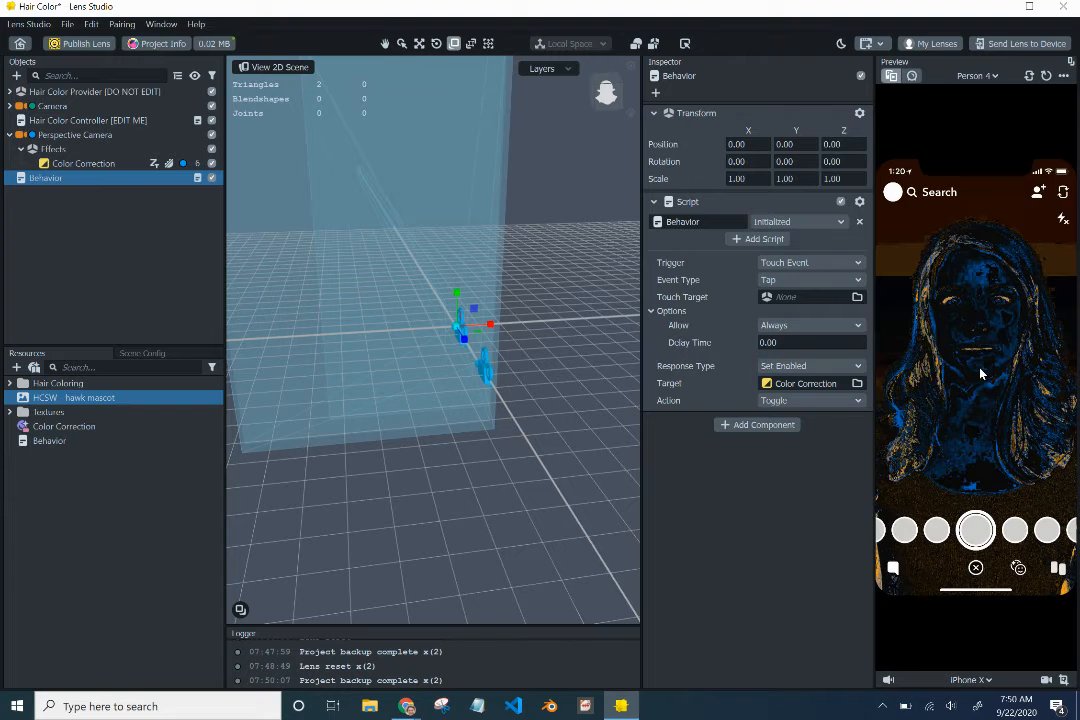
# Switch the preview to the live webcam feed and test toggling the color effect with taps there.
pyautogui.click(912, 76)
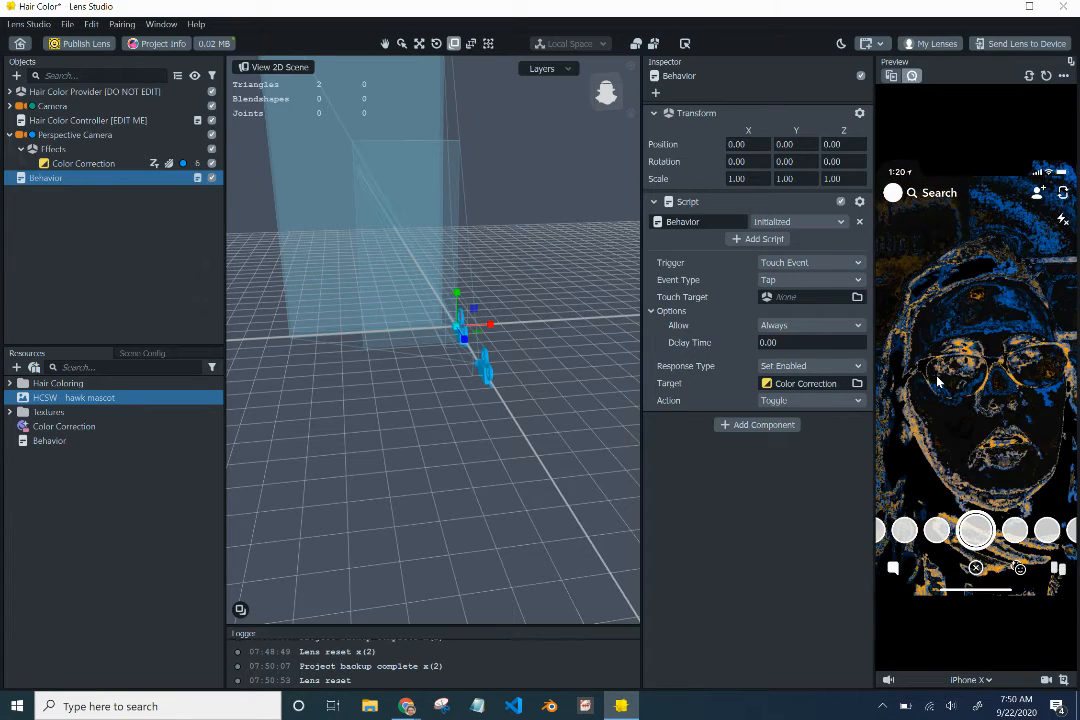
pyautogui.click(937, 377)
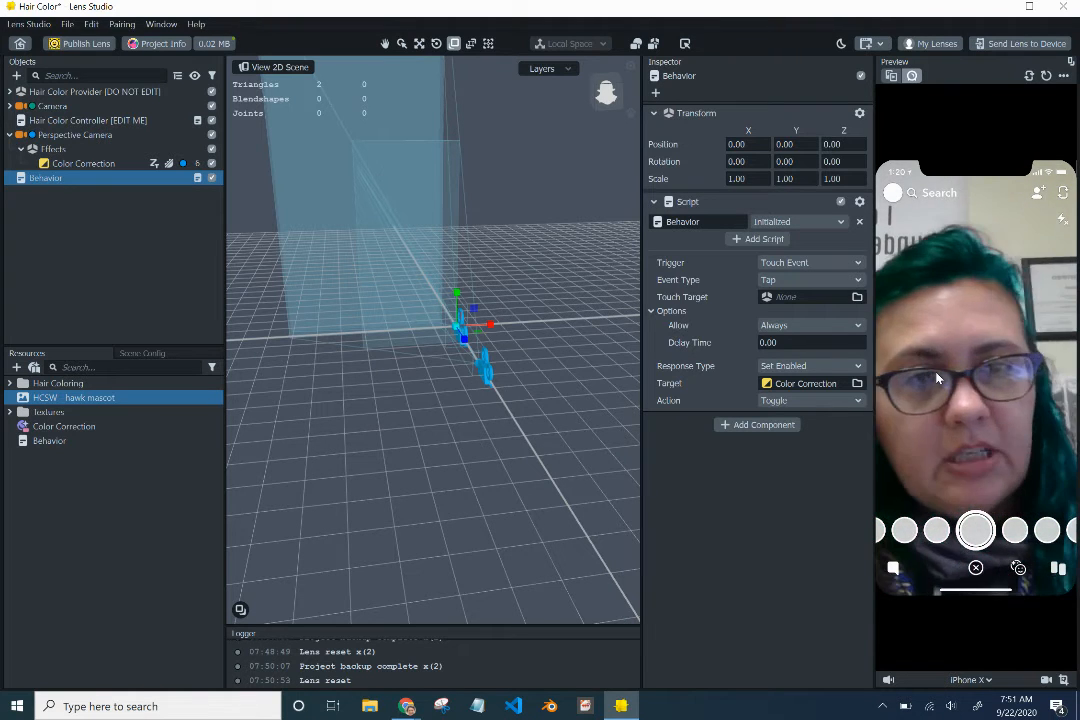
pyautogui.click(937, 377)
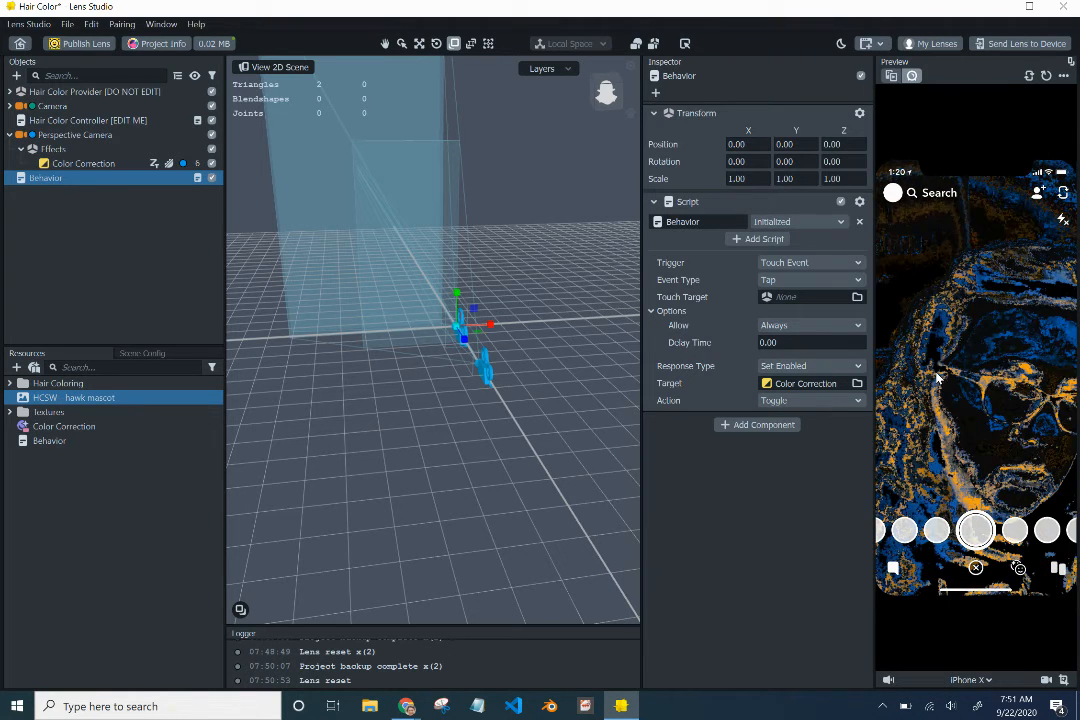
# Test toggling the color effect with more taps in the webcam preview, and send the lens to the paired device.
pyautogui.click(937, 377)
pyautogui.click(937, 377)
pyautogui.click(937, 377)
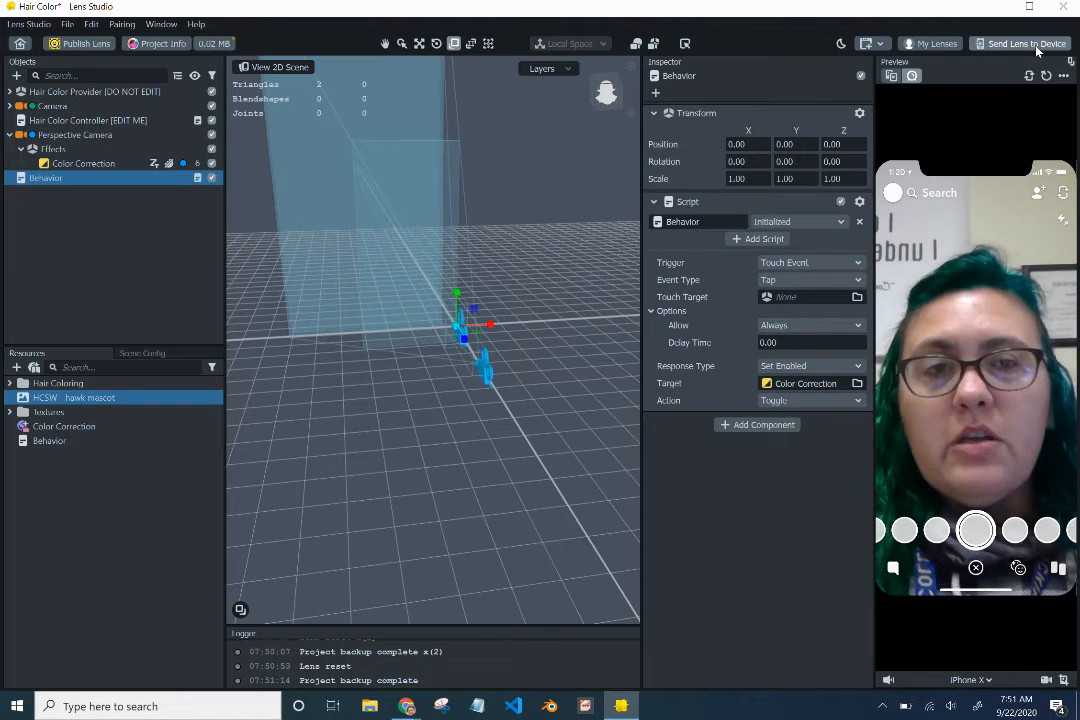
pyautogui.click(1037, 48)
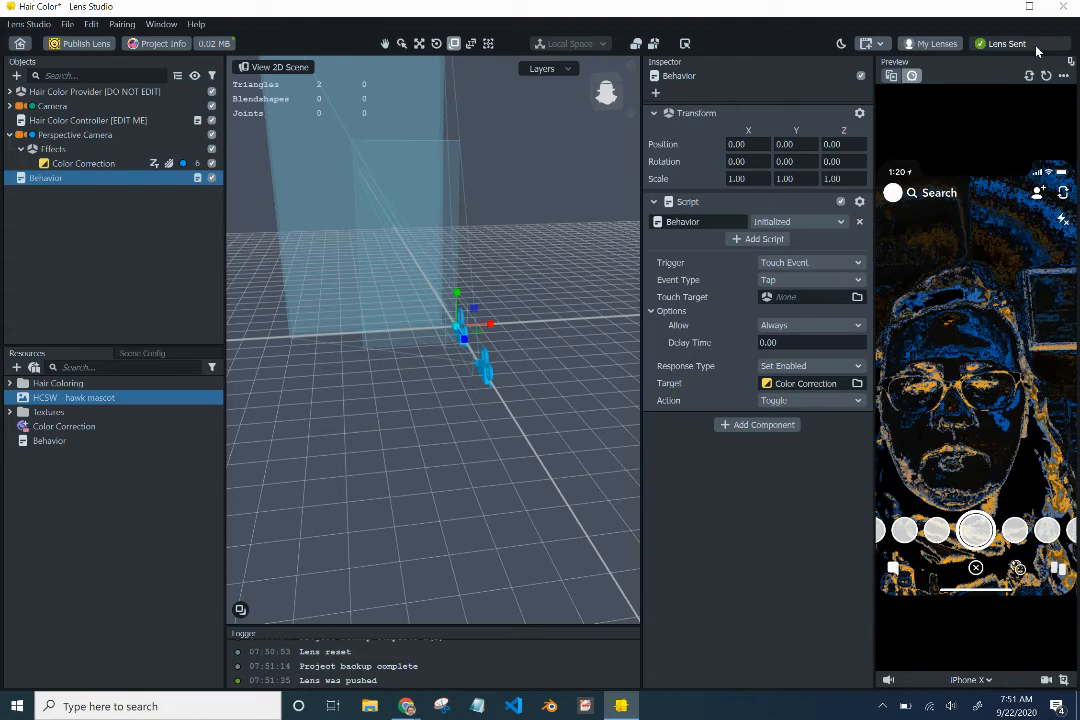
pyautogui.moveTo(406, 706)
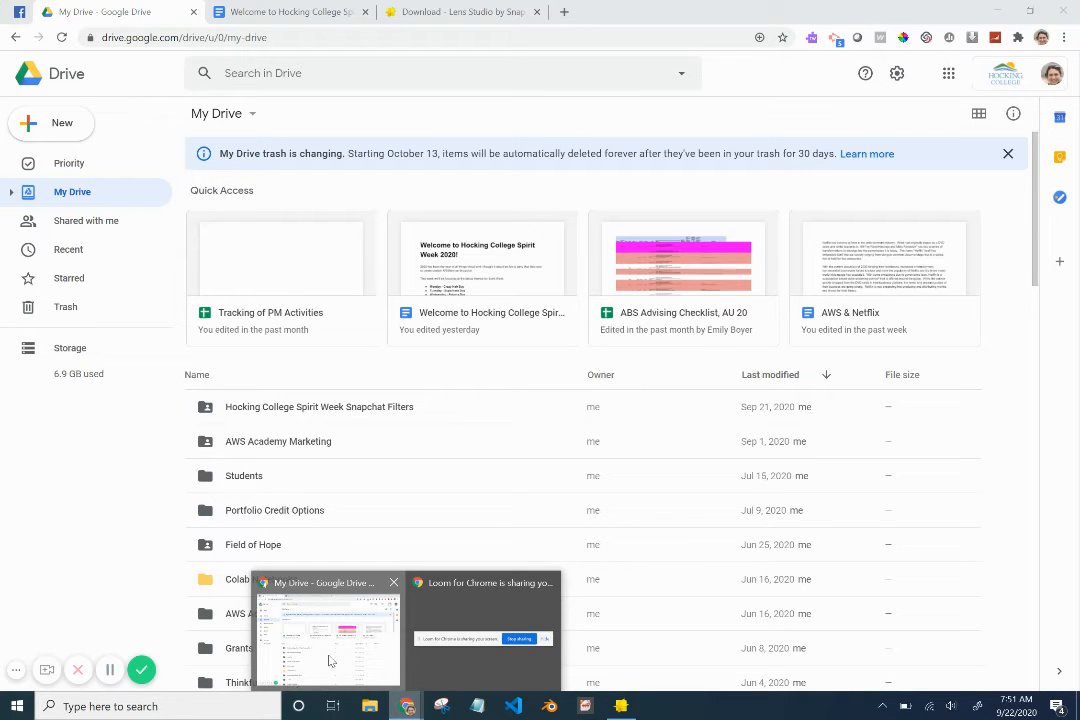
pyautogui.click(333, 661)
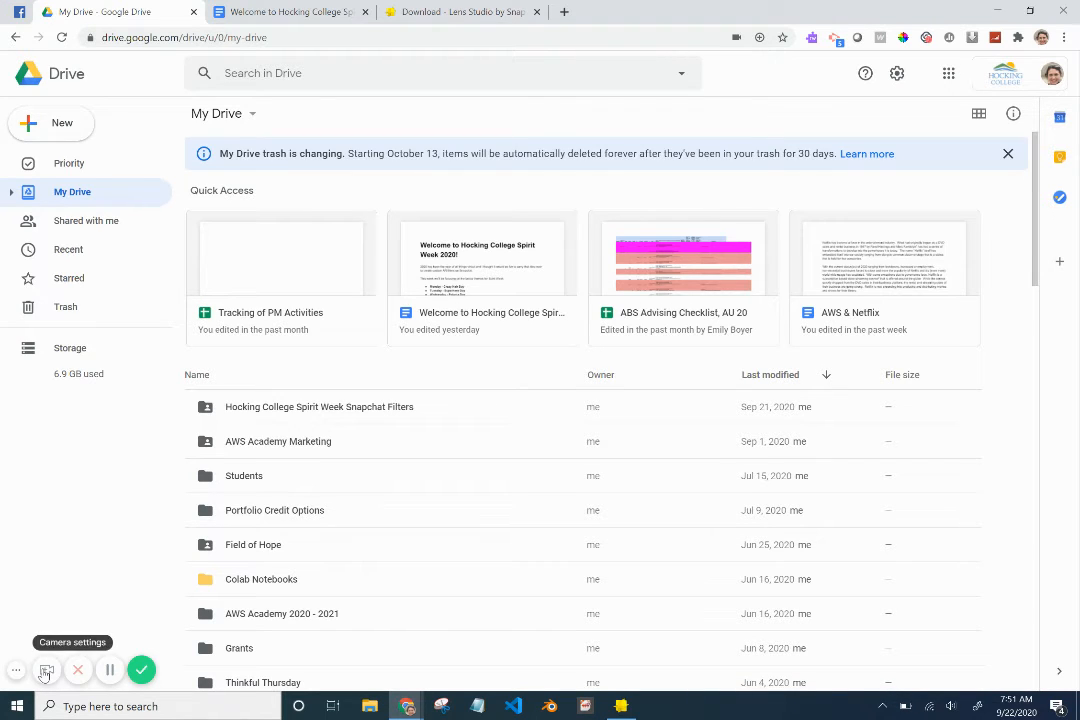
pyautogui.click(46, 670)
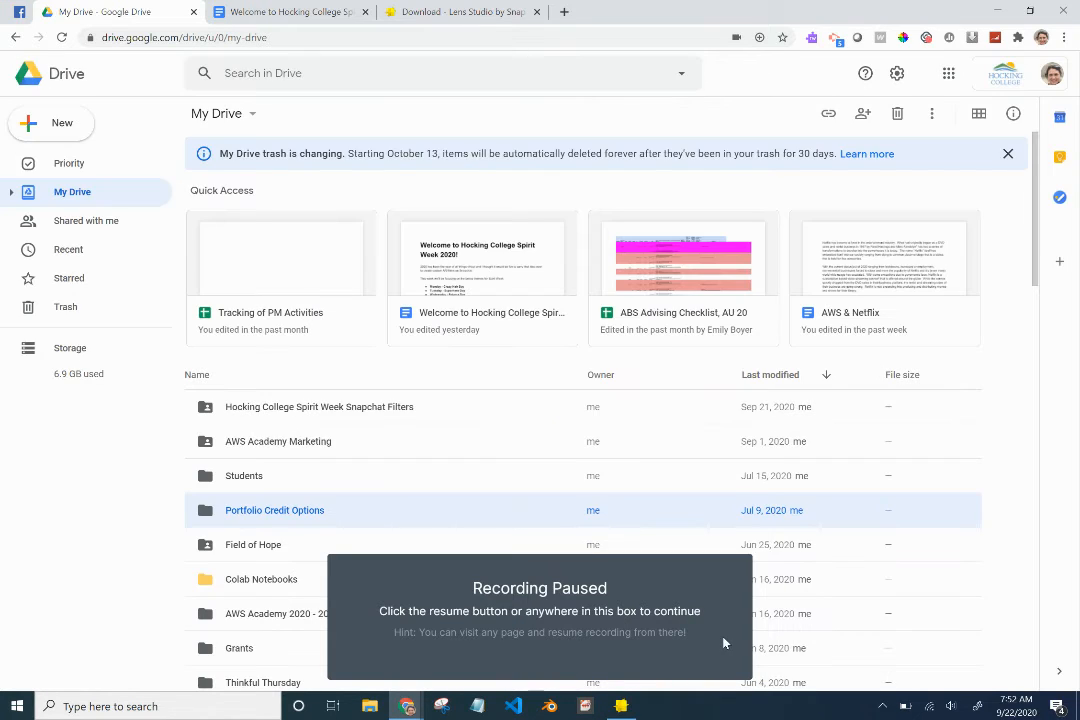
pyautogui.click(724, 644)
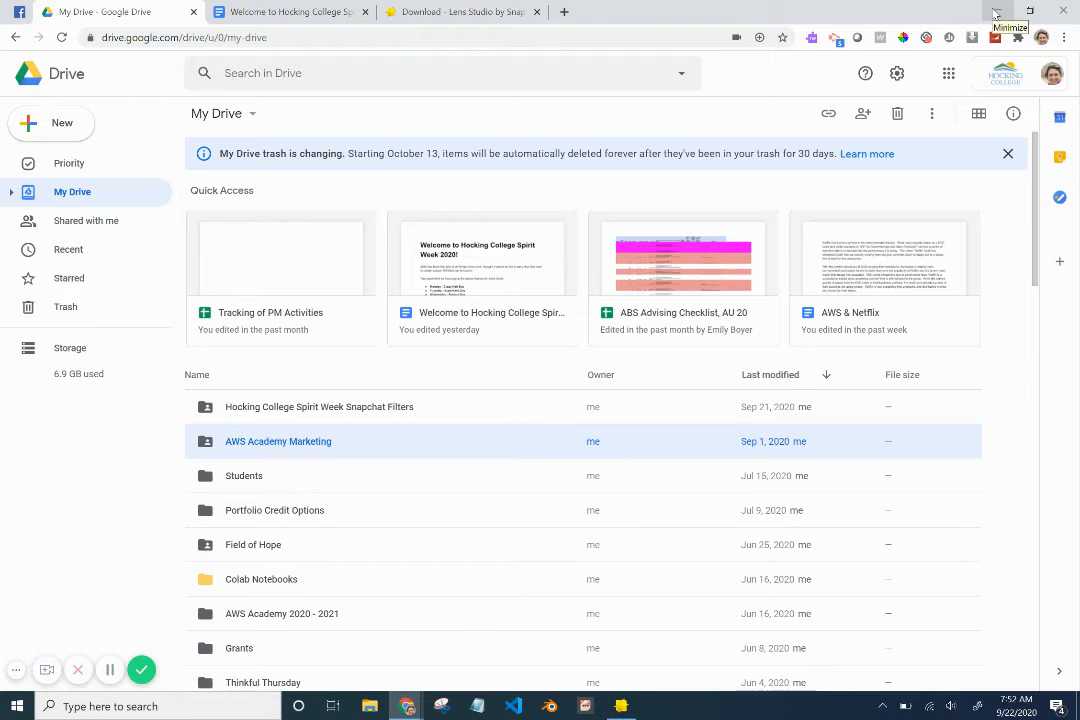
# Switch back to Lens Studio and tap the webcam preview to toggle the color effect.
pyautogui.click(619, 706)
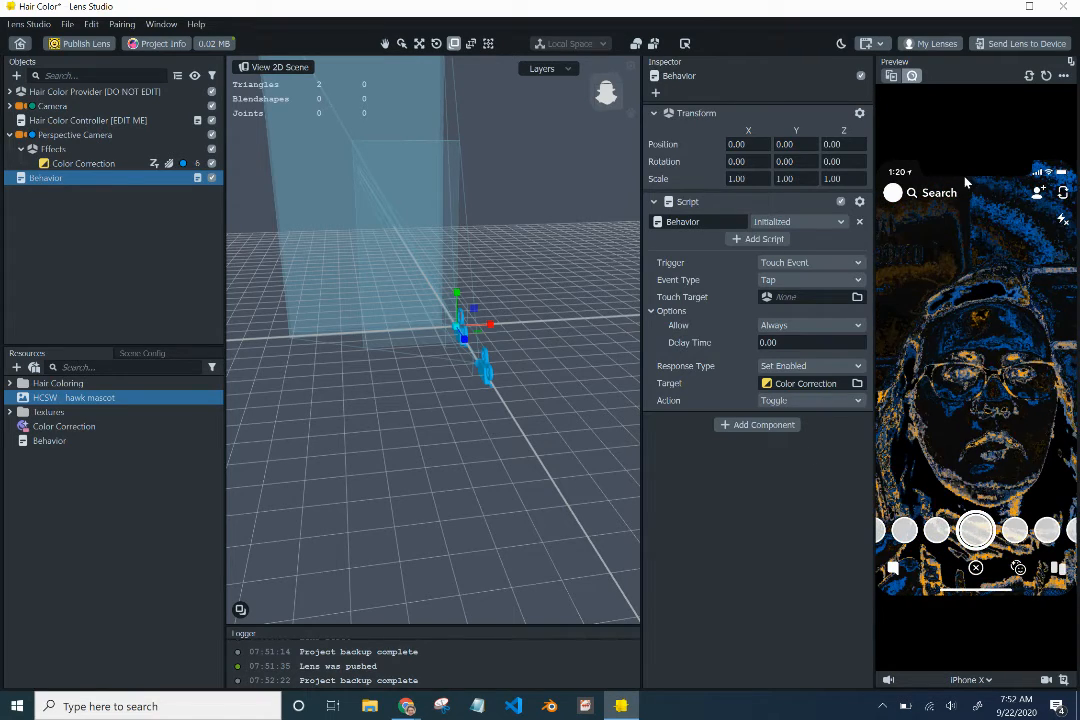
pyautogui.click(960, 345)
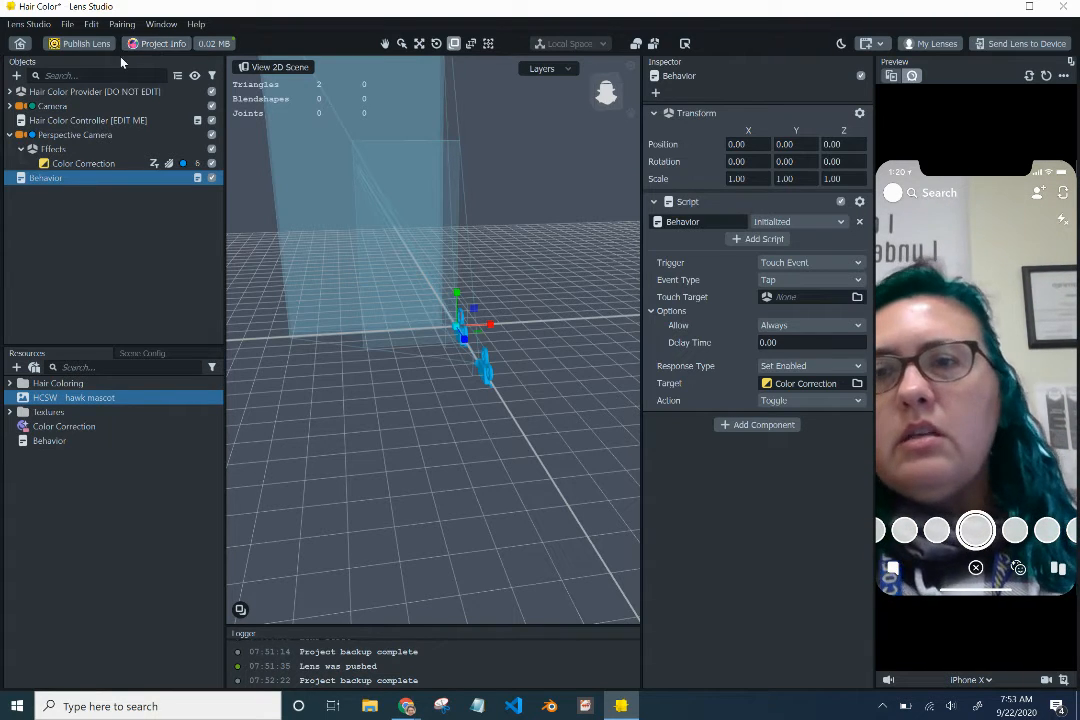
# Rename the lens "Spirit Week - Hair" in the project info.
pyautogui.click(160, 44)
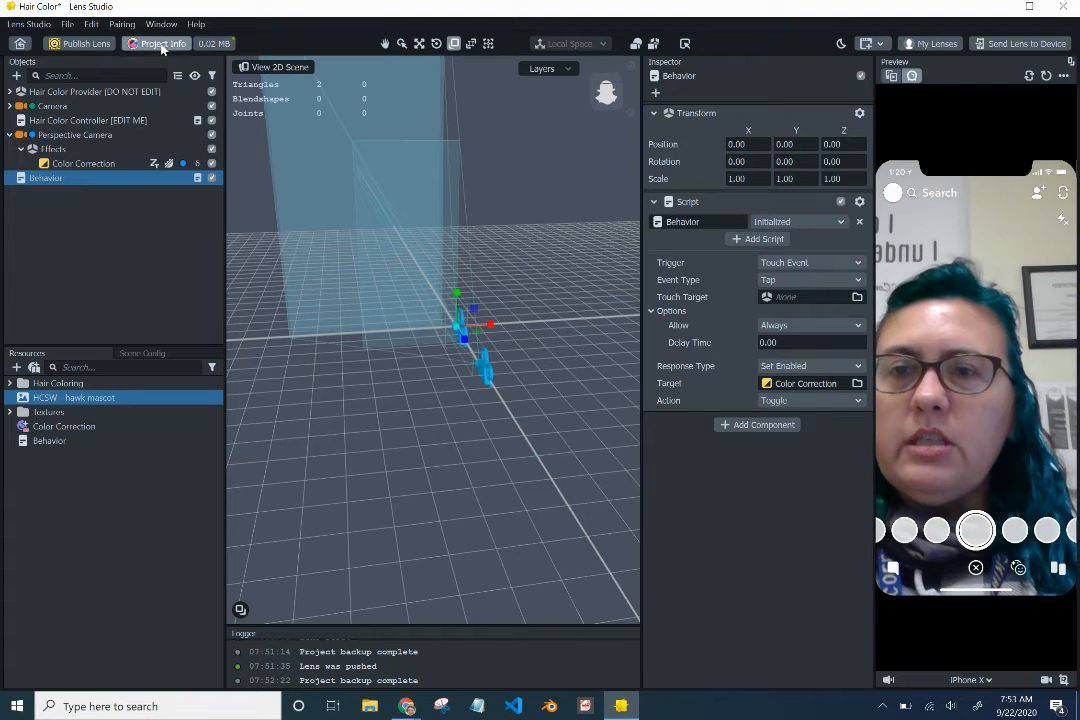
pyautogui.tripleClick(540, 242)
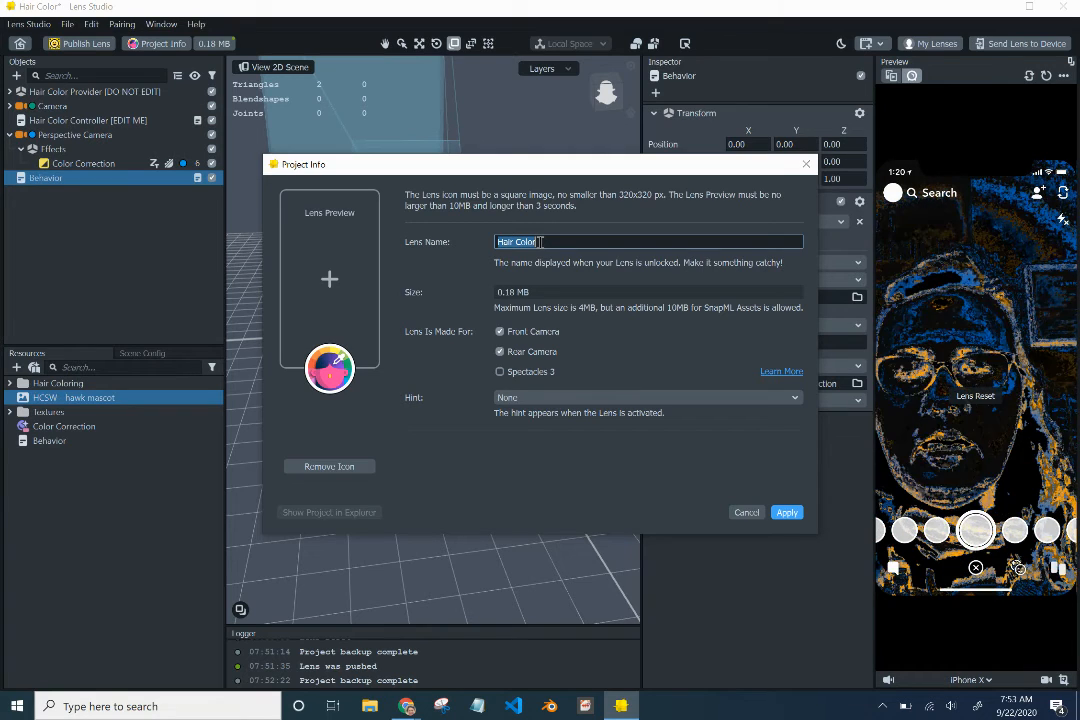
pyautogui.write('Sp')
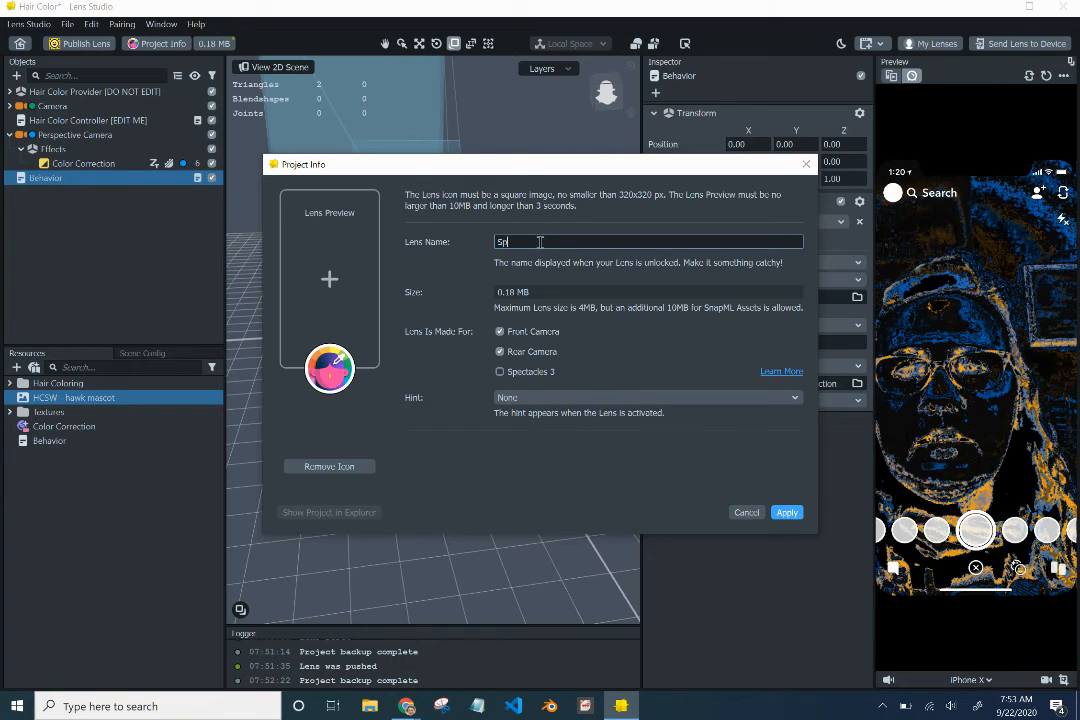
pyautogui.write('irit Week -')
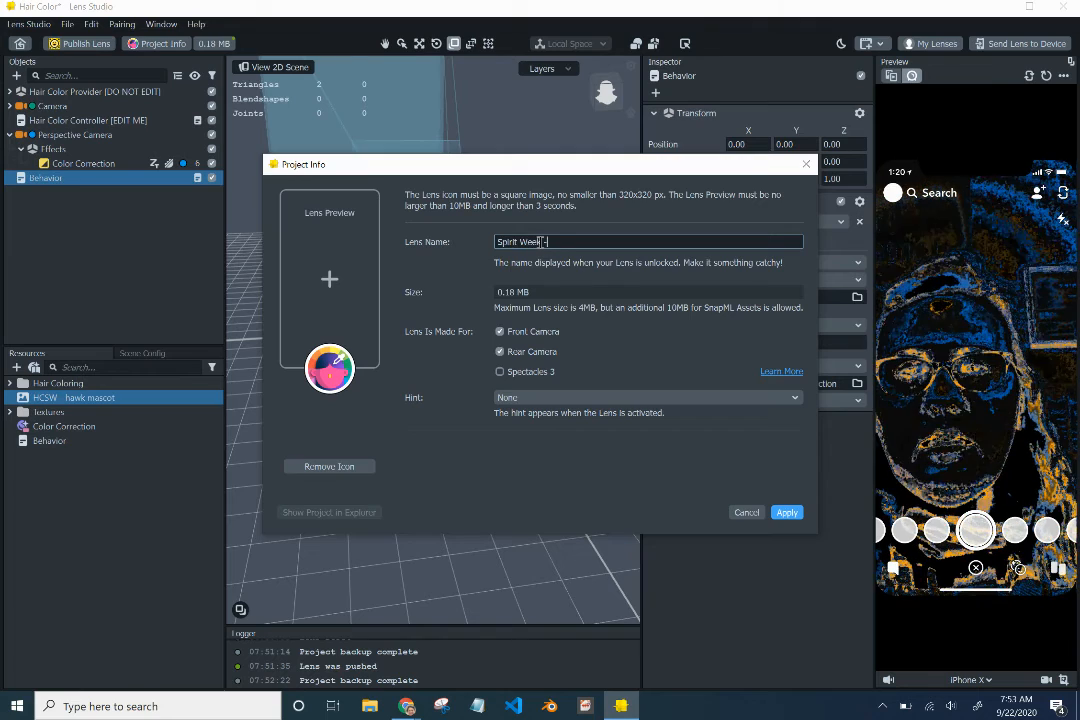
pyautogui.write(' Halr')
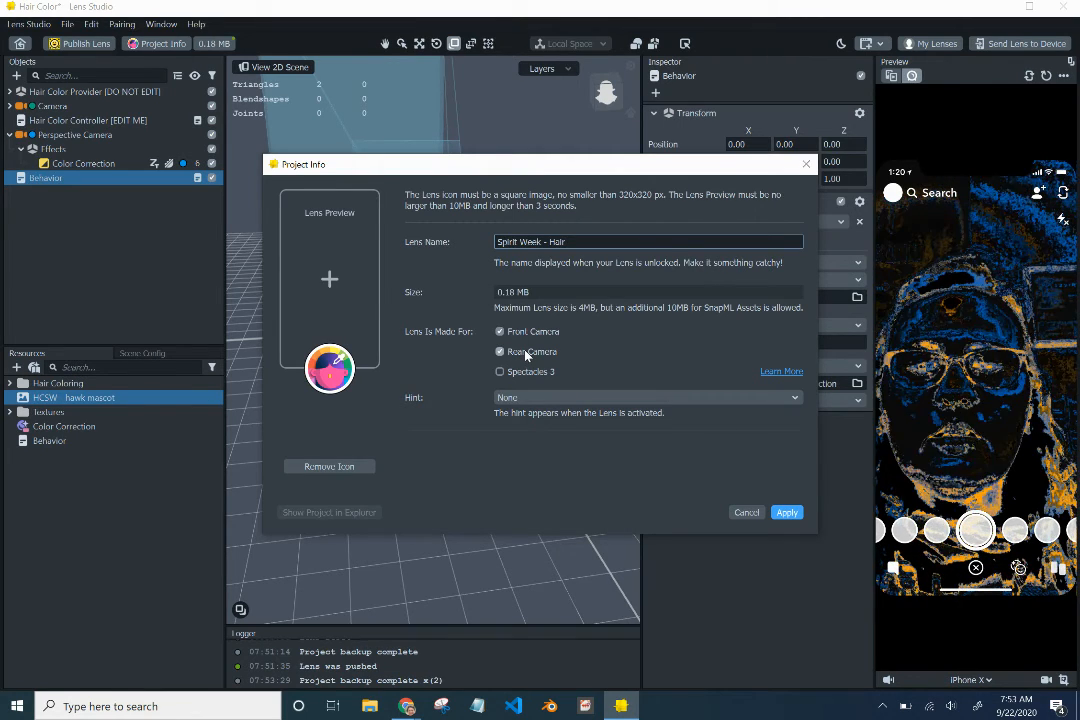
# Set the lens activation hint to TAP!
pyautogui.click(538, 401)
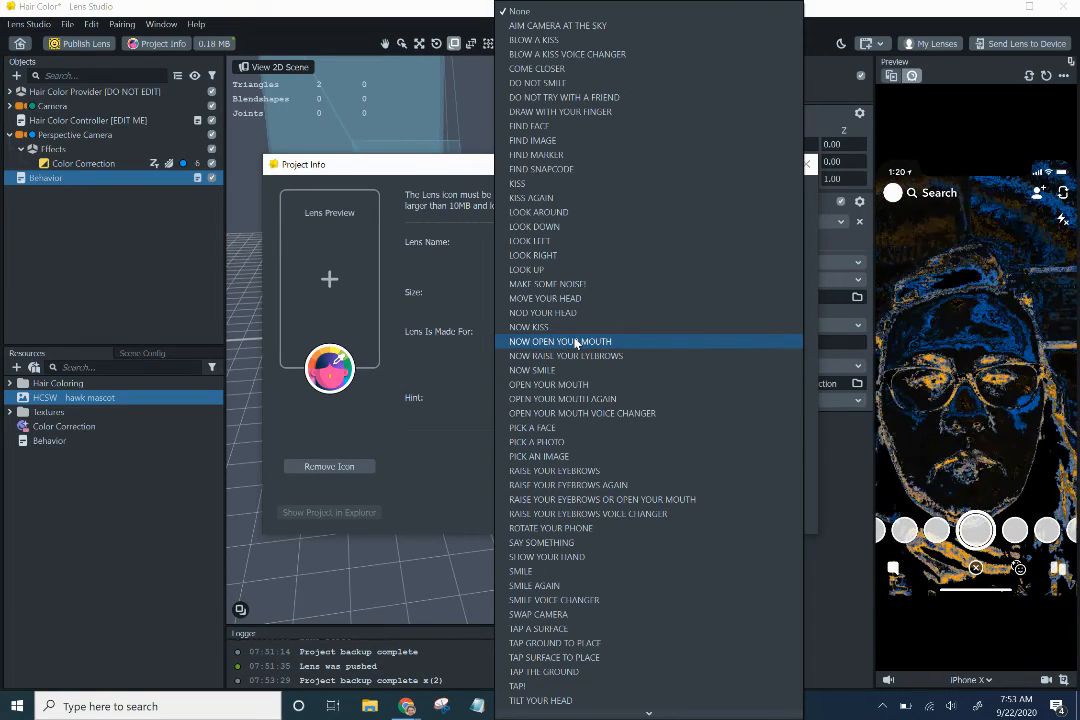
pyautogui.scroll(-2, 578, 528)
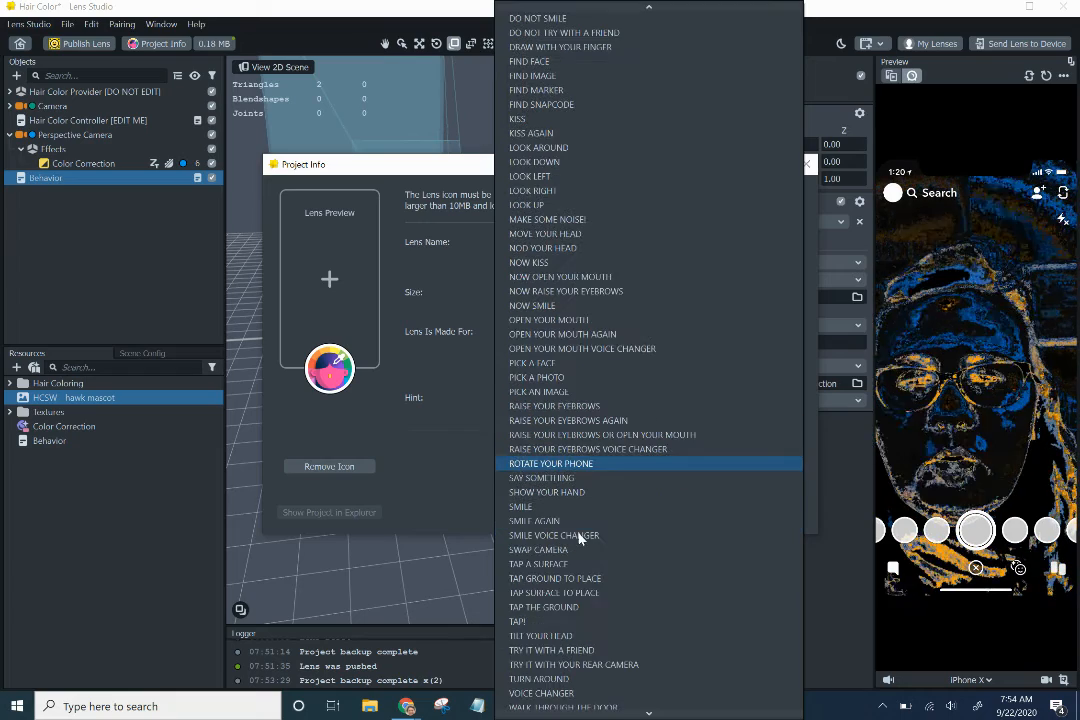
pyautogui.click(543, 622)
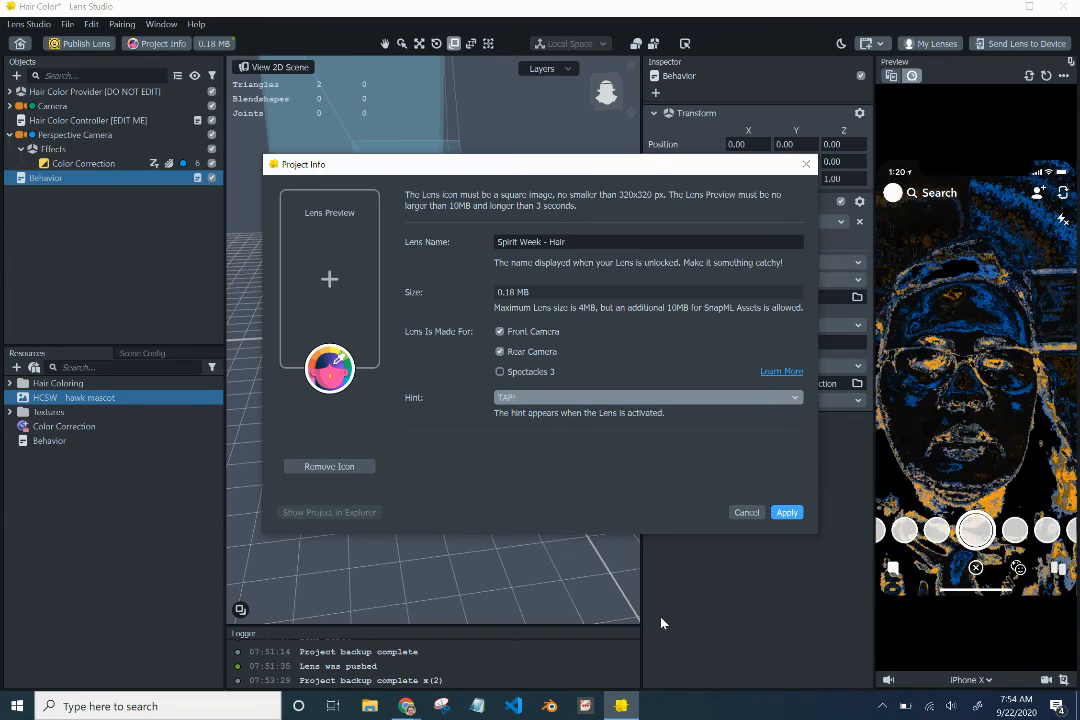
# Replace the lens icon with HCSW - hawk mascot.png from Downloads, keeping the default crop, and apply the project info.
pyautogui.click(329, 385)
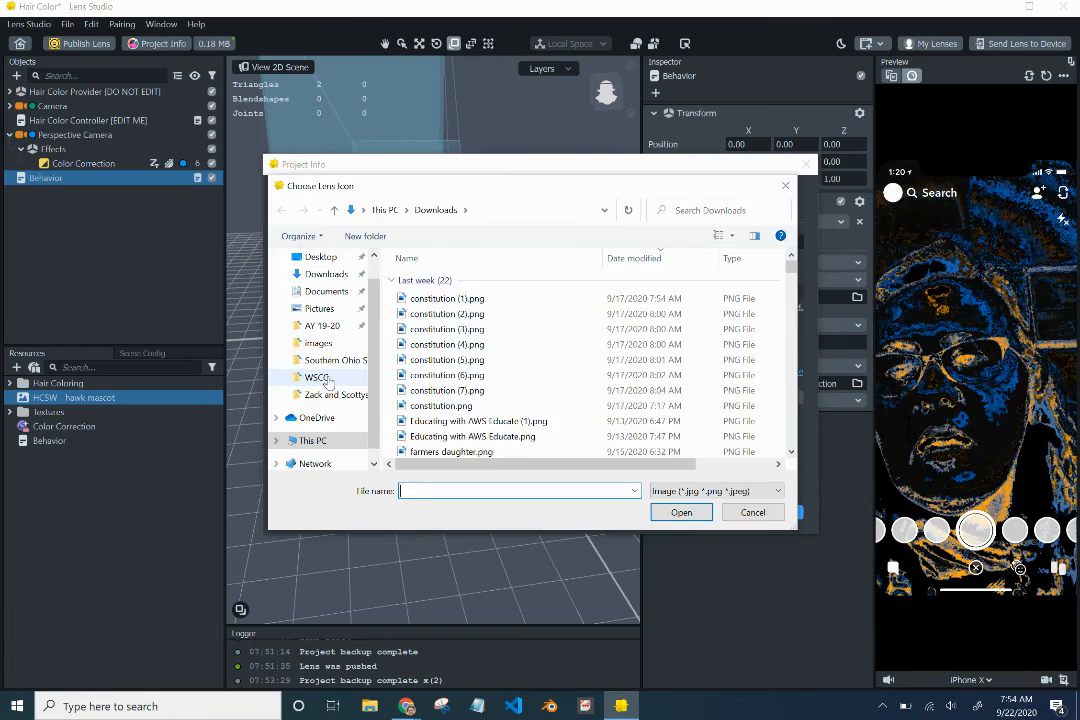
pyautogui.click(470, 366)
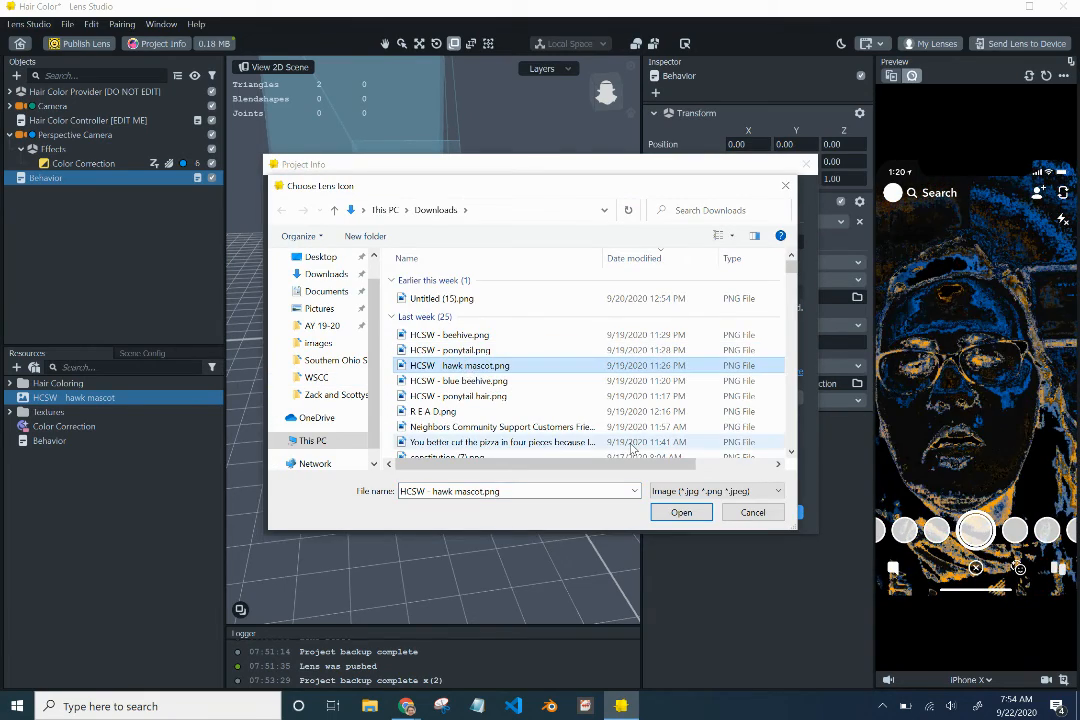
pyautogui.click(681, 512)
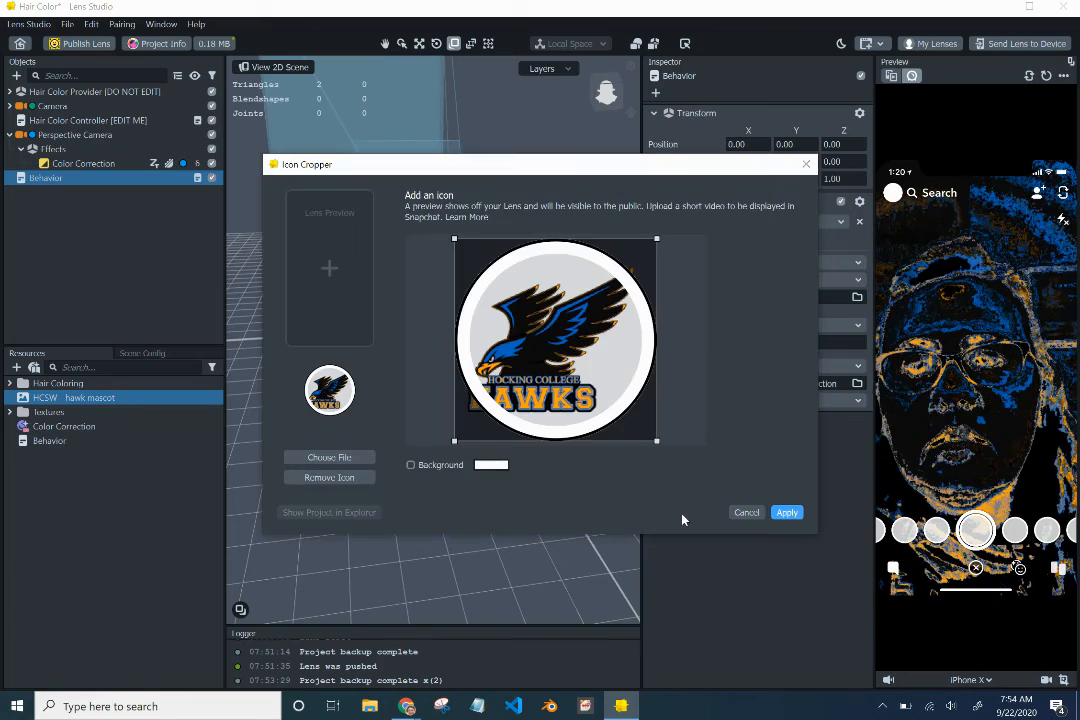
pyautogui.click(787, 512)
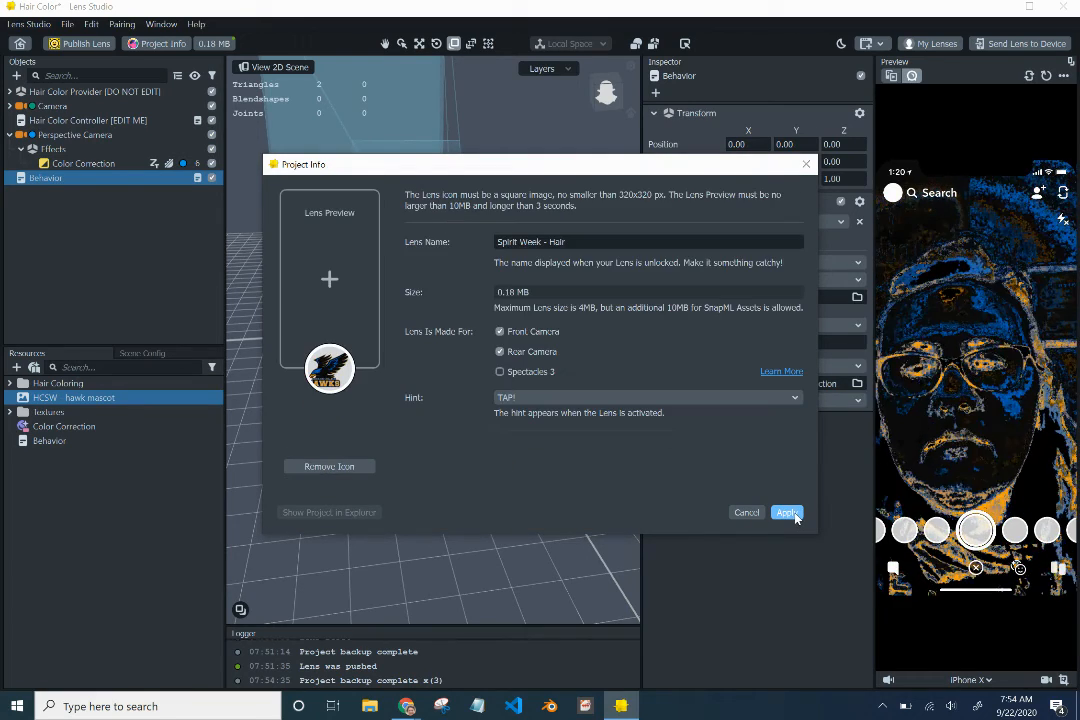
pyautogui.click(795, 515)
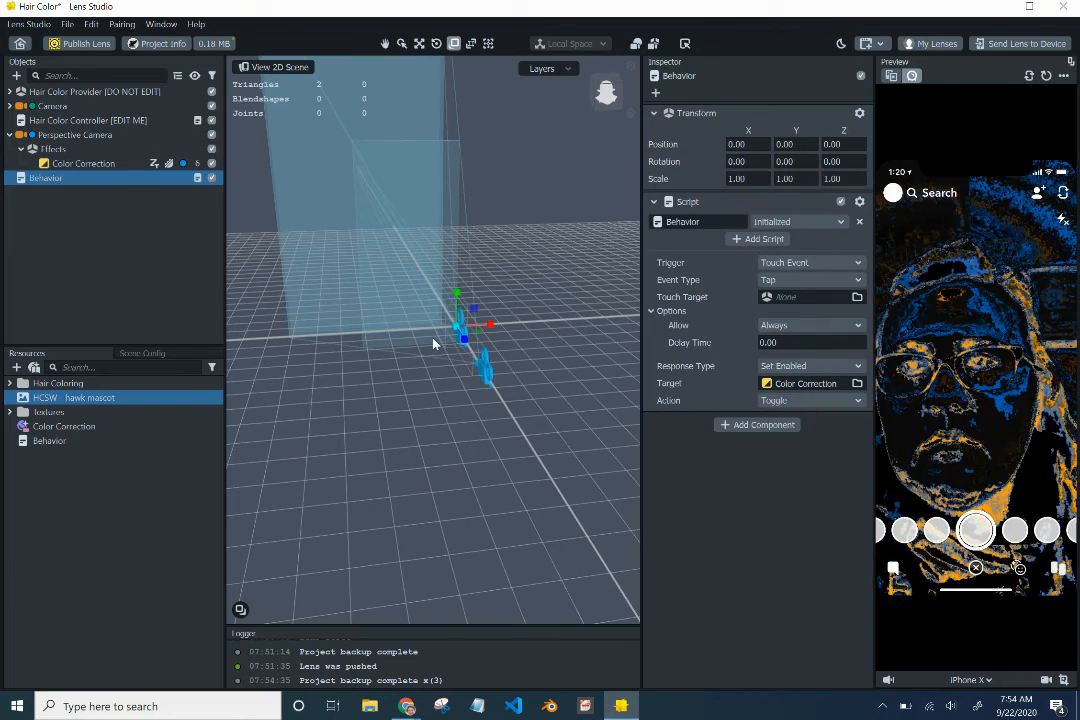
# Start publishing the lens and submit it as a Community Lens.
pyautogui.click(98, 44)
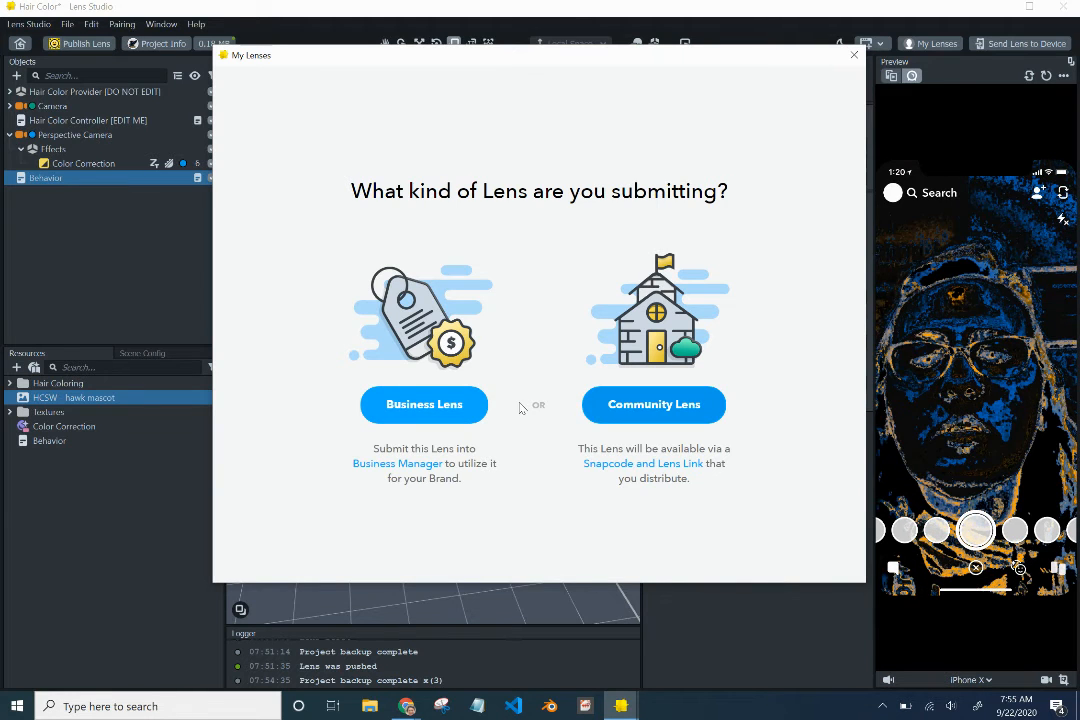
pyautogui.click(679, 413)
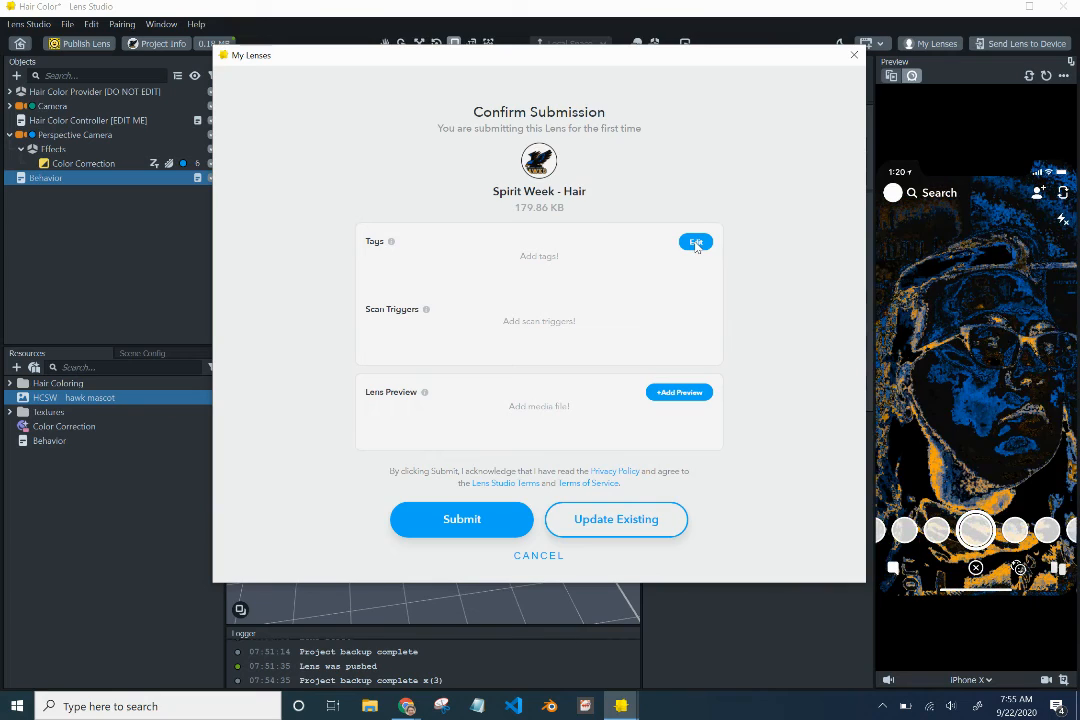
# Add the tags hockingcollege, spiritweek and crazyhair to the lens submission.
pyautogui.click(696, 243)
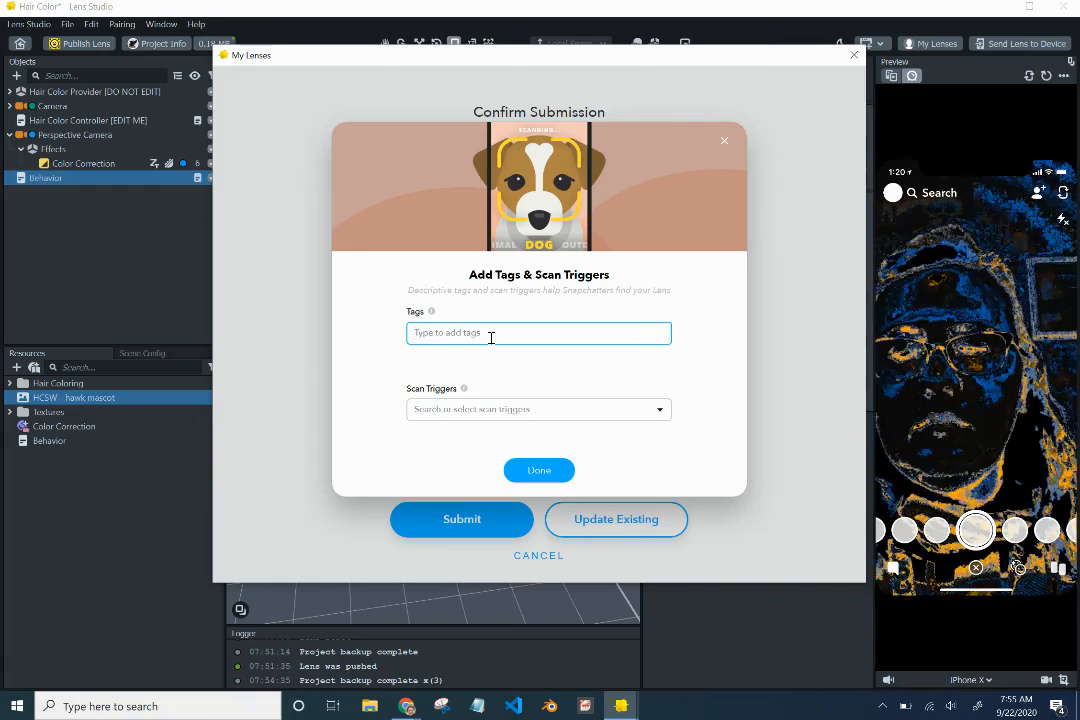
pyautogui.write('h')
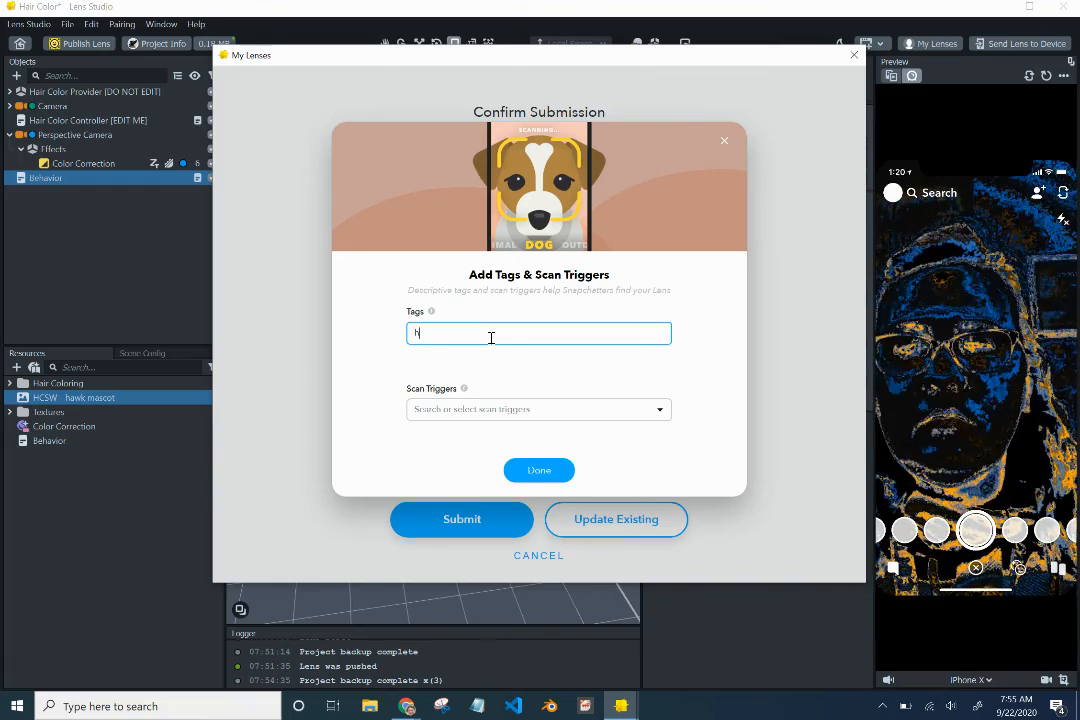
pyautogui.write('sw')
pyautogui.press('BackSpace')
pyautogui.press('BackSpace')
pyautogui.write('o')
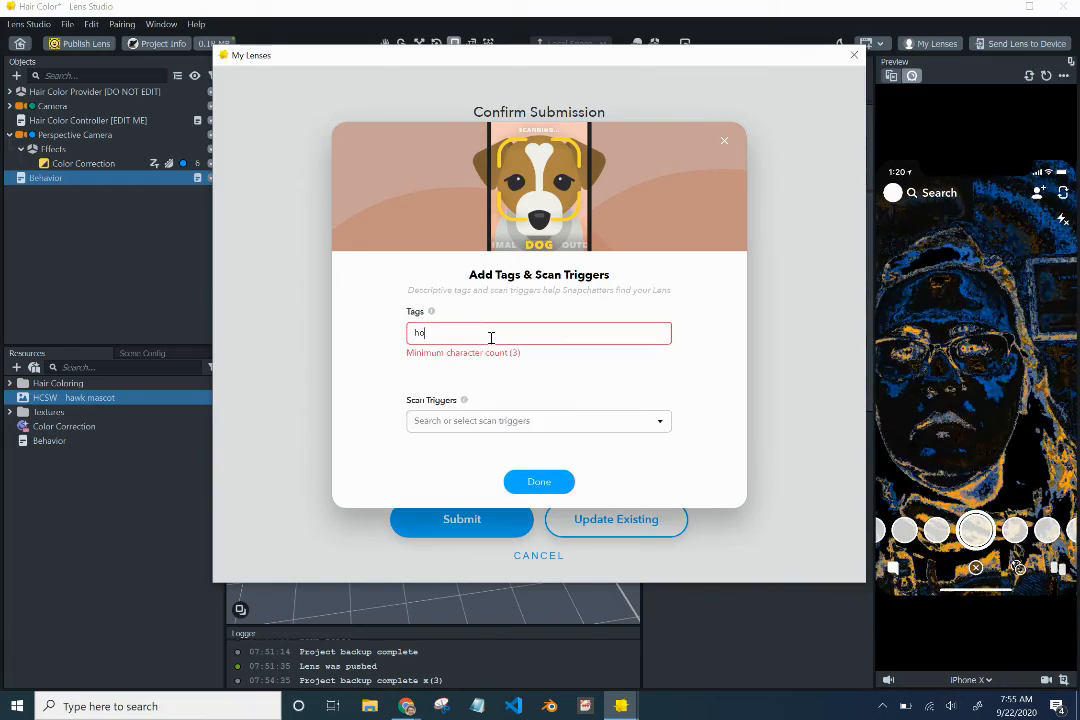
pyautogui.write('cking')
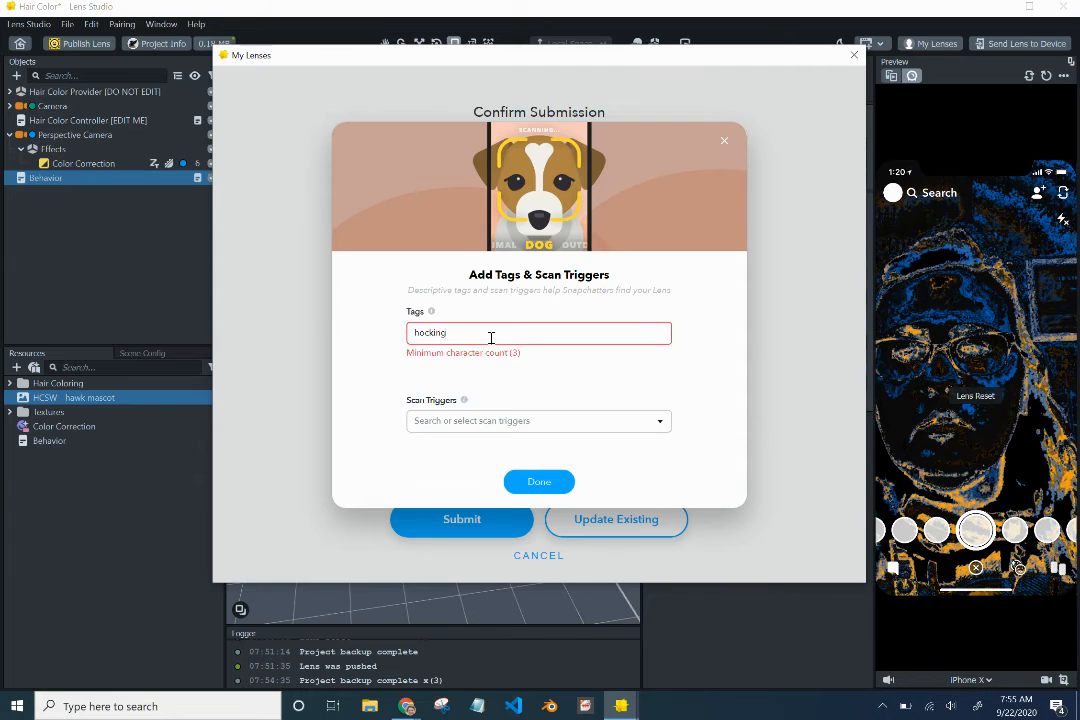
pyautogui.write('college')
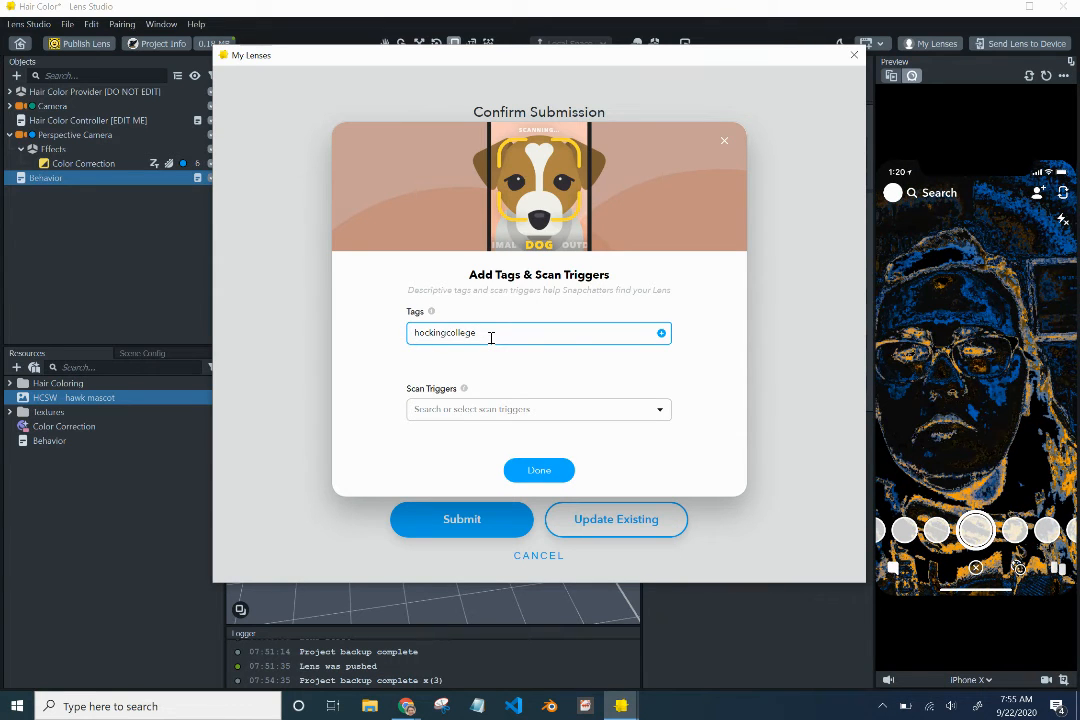
pyautogui.press('Return')
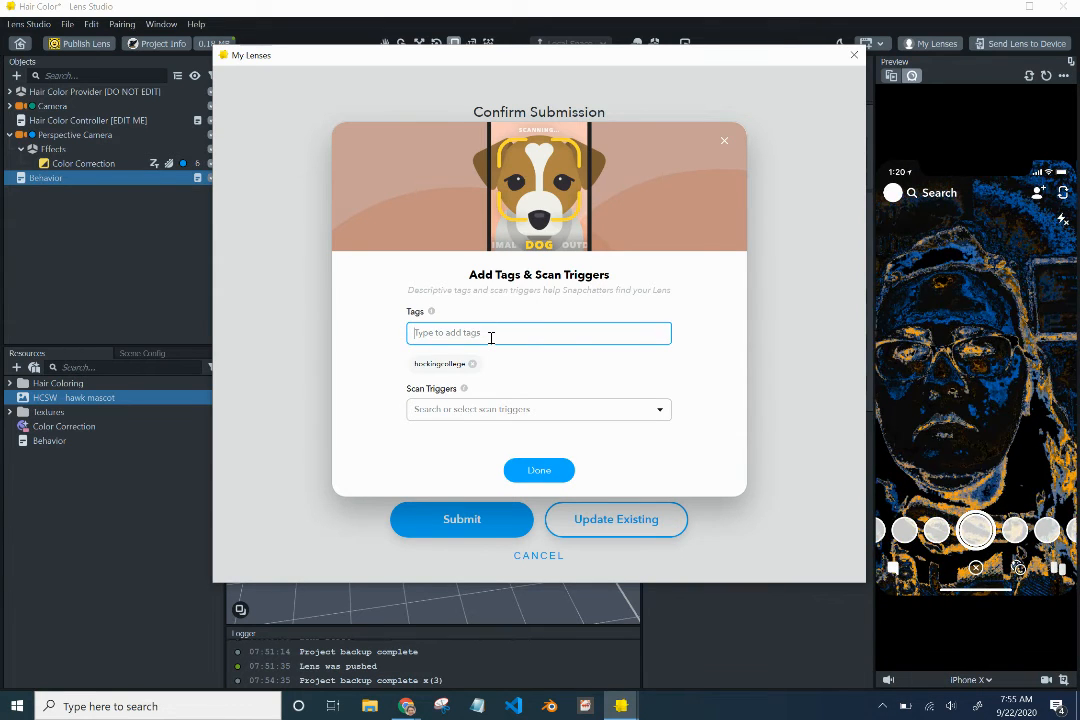
pyautogui.write('spir')
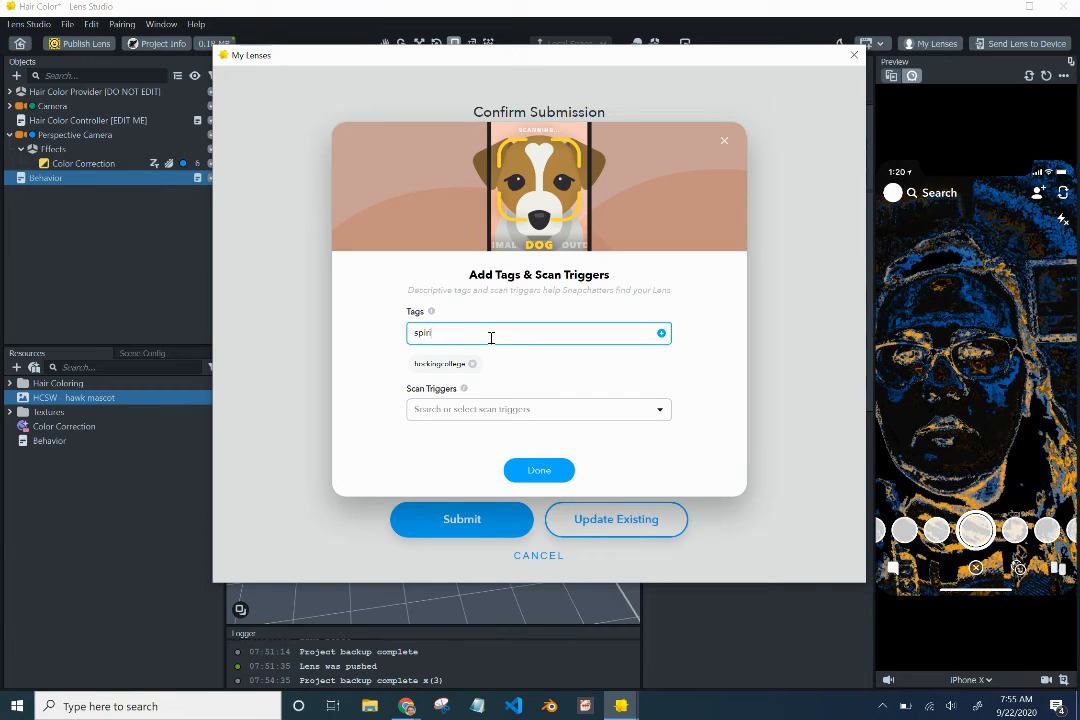
pyautogui.write('itweek')
pyautogui.press('Return')
pyautogui.write('c')
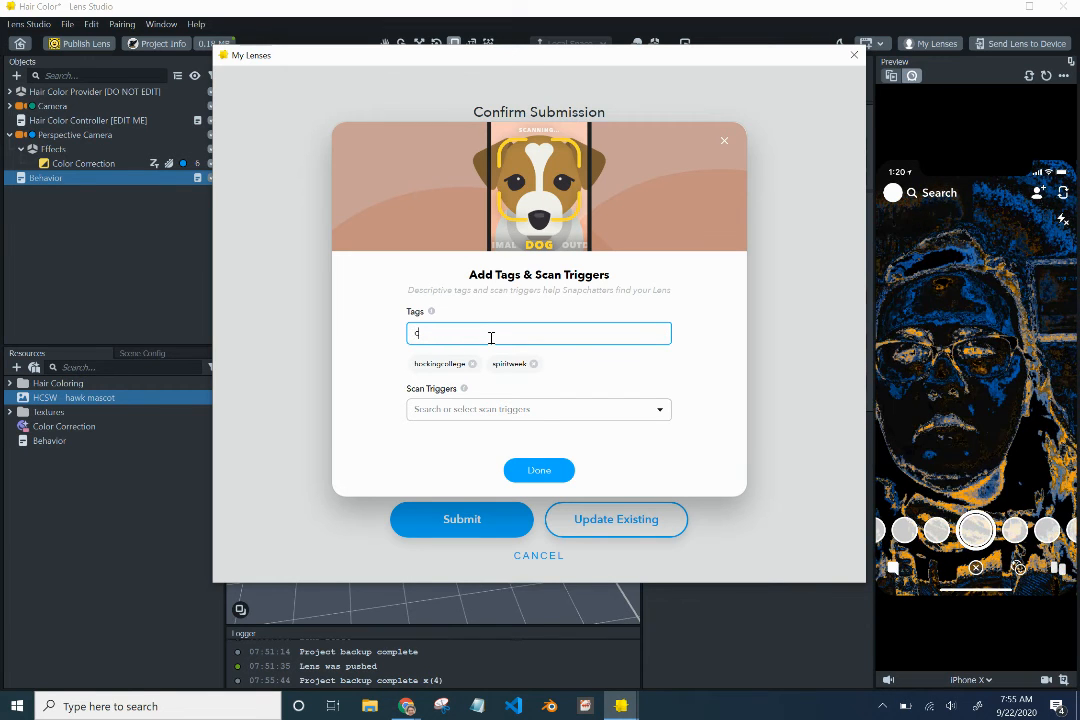
pyautogui.write('razyhair')
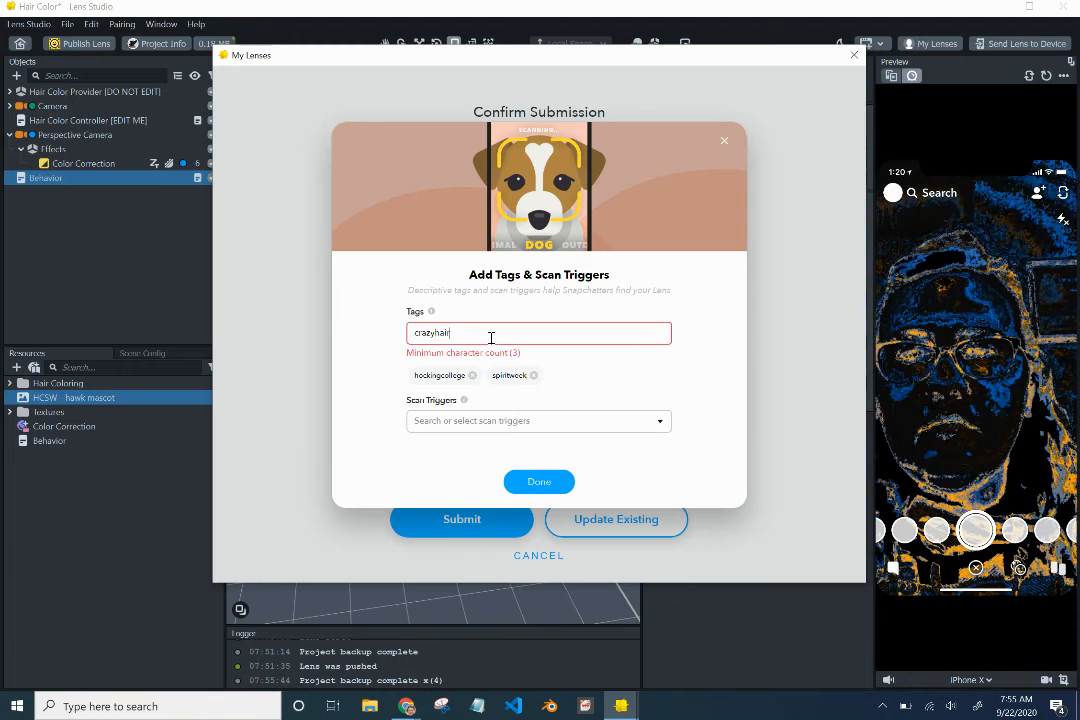
pyautogui.press('Return')
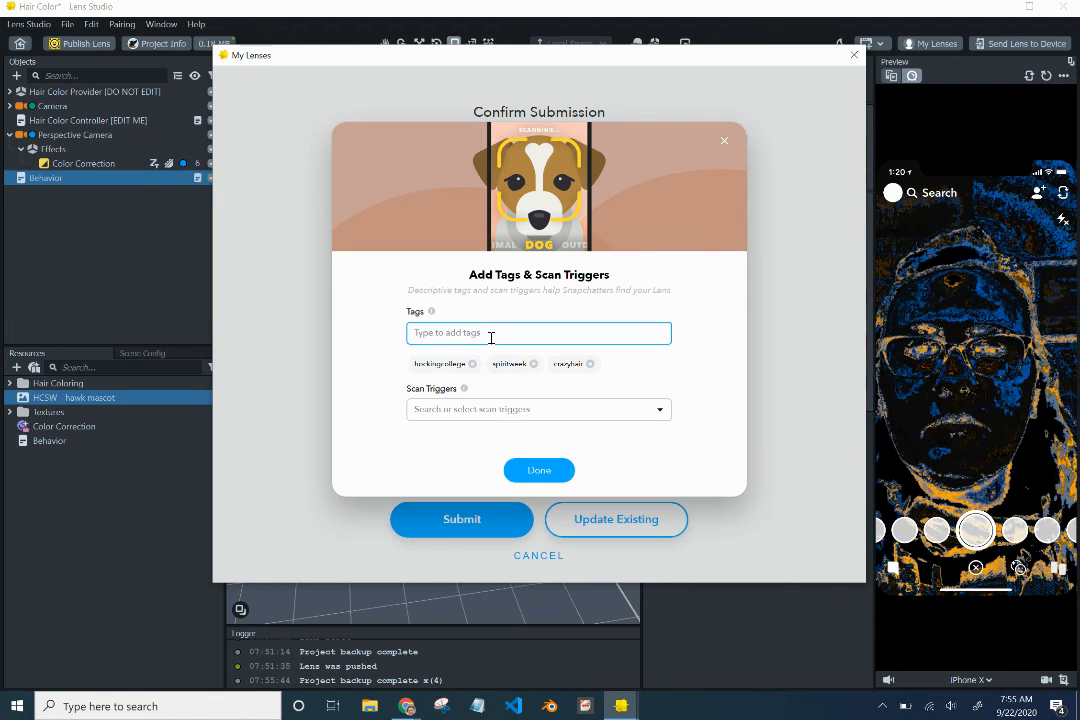
# Add Person as a scan trigger for the lens.
pyautogui.click(476, 421)
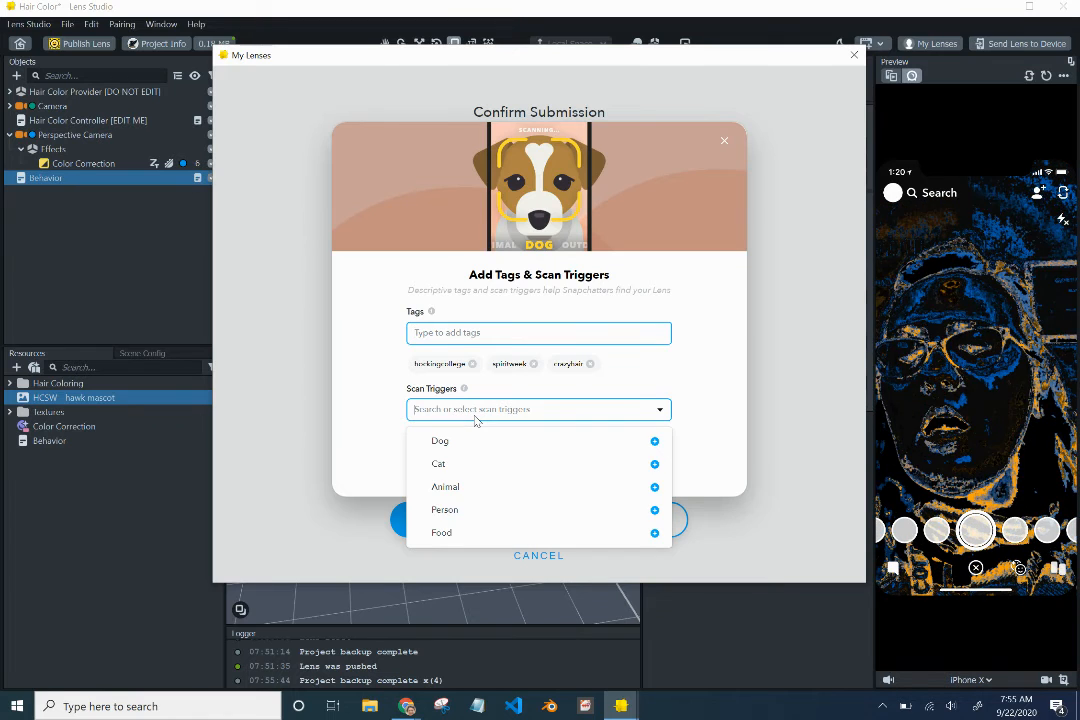
pyautogui.click(447, 511)
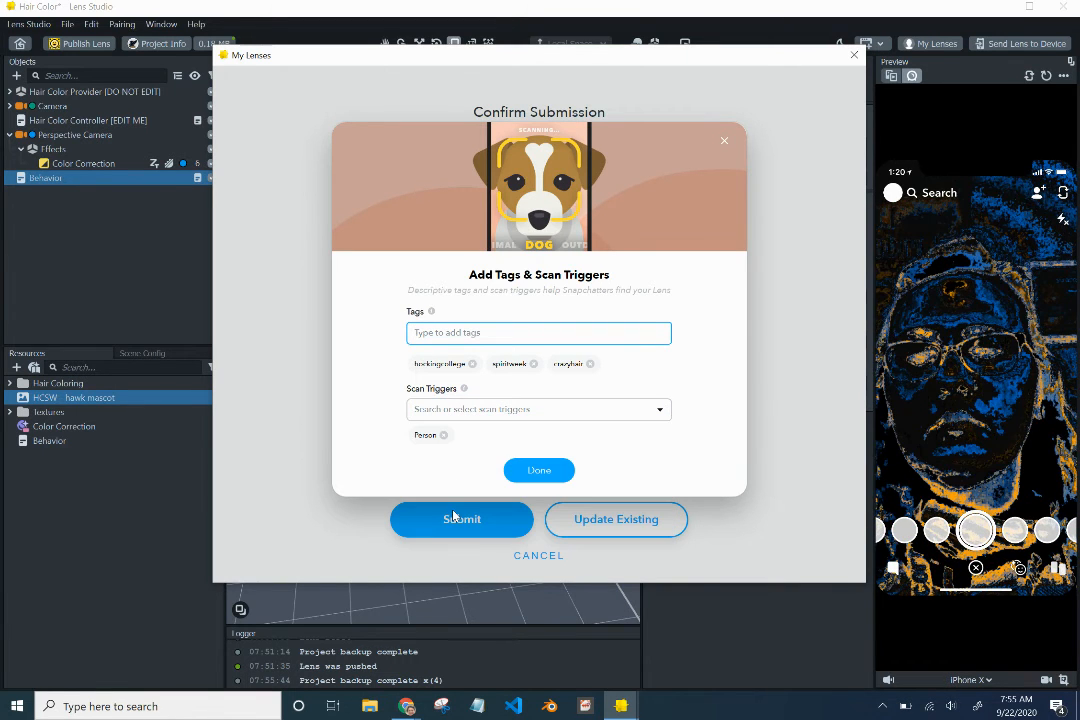
# Finish adding the tags and scan trigger, and submit Spirit Week - Hair as a new lens without a preview.
pyautogui.click(539, 471)
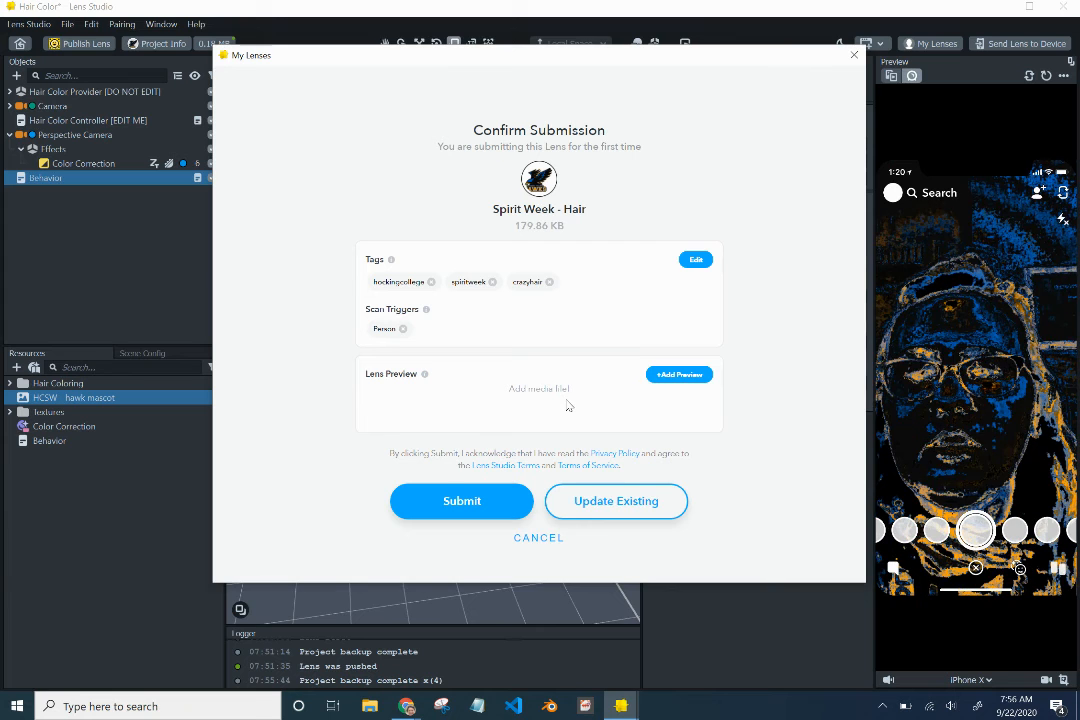
pyautogui.click(450, 500)
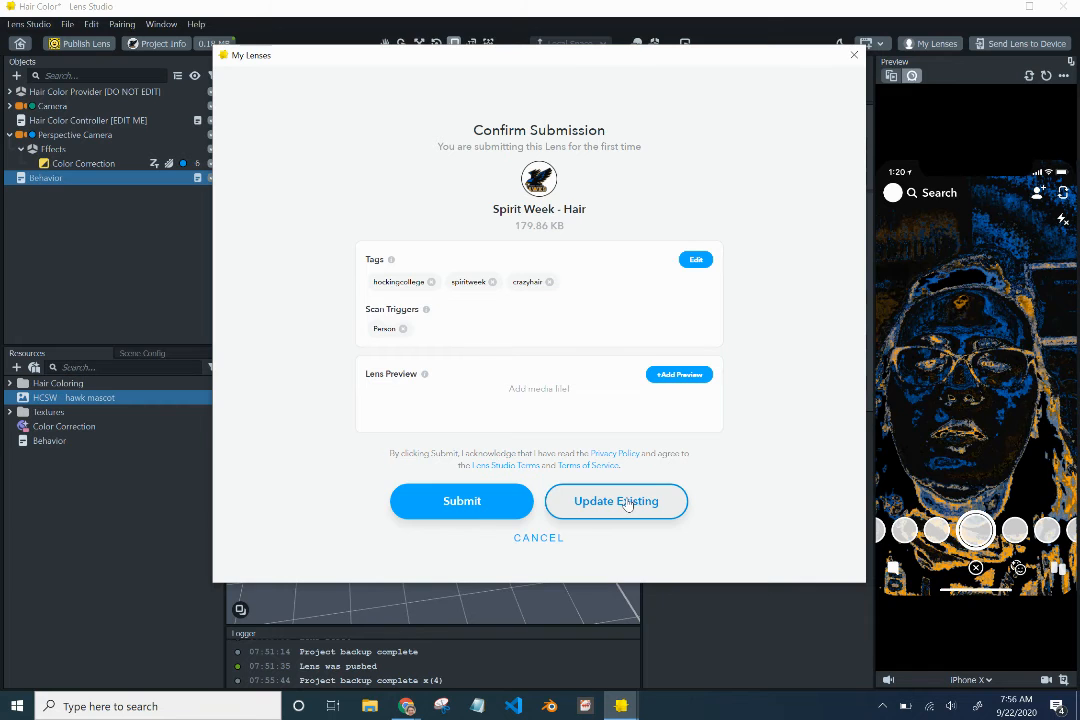
pyautogui.click(477, 507)
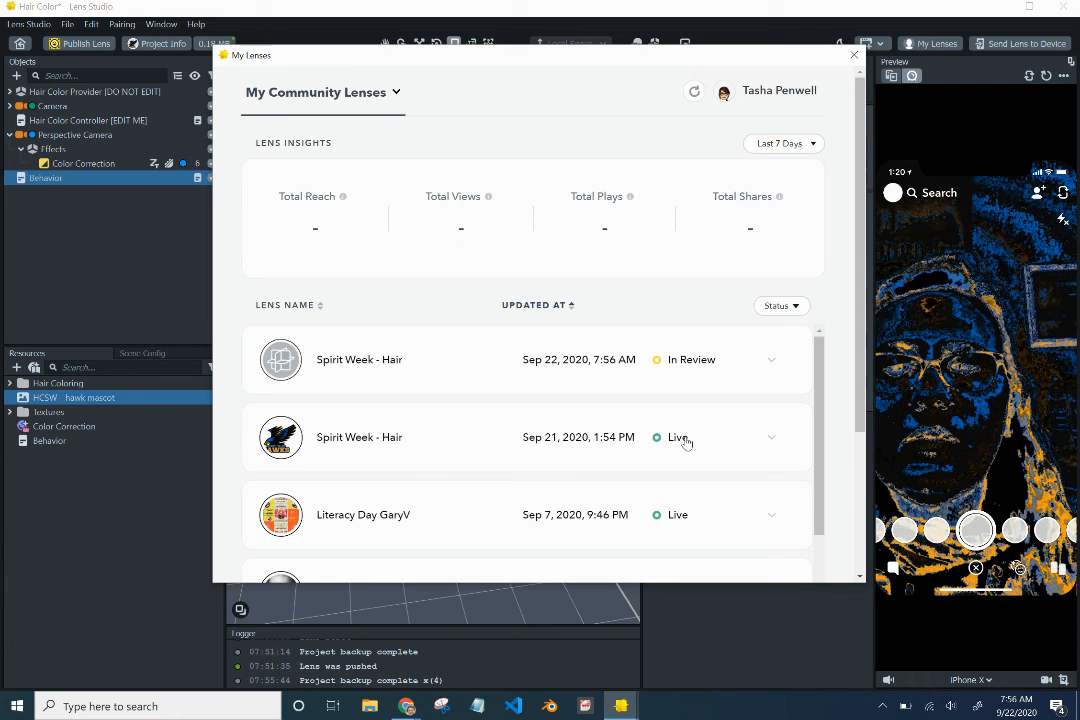
# Examine the Snapcode and usage statistics of the Spirit Week - Hair lens from Sep 21, 2020, and expand the Literacy Day GaryV lens.
pyautogui.click(770, 441)
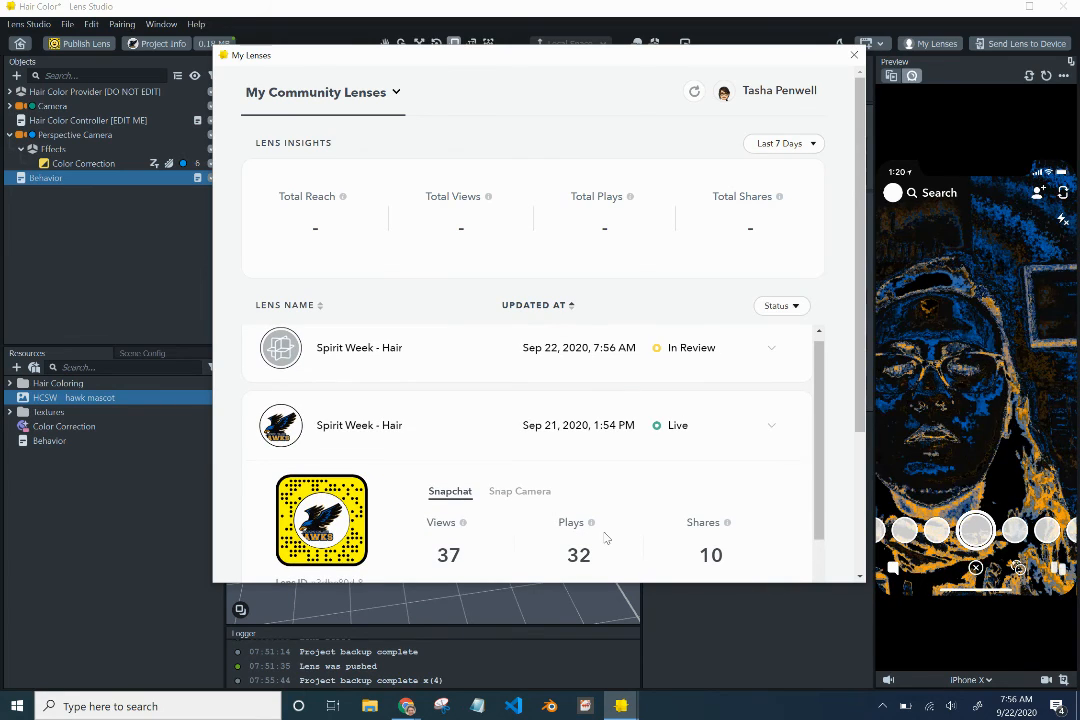
pyautogui.scroll(-1, 694, 545)
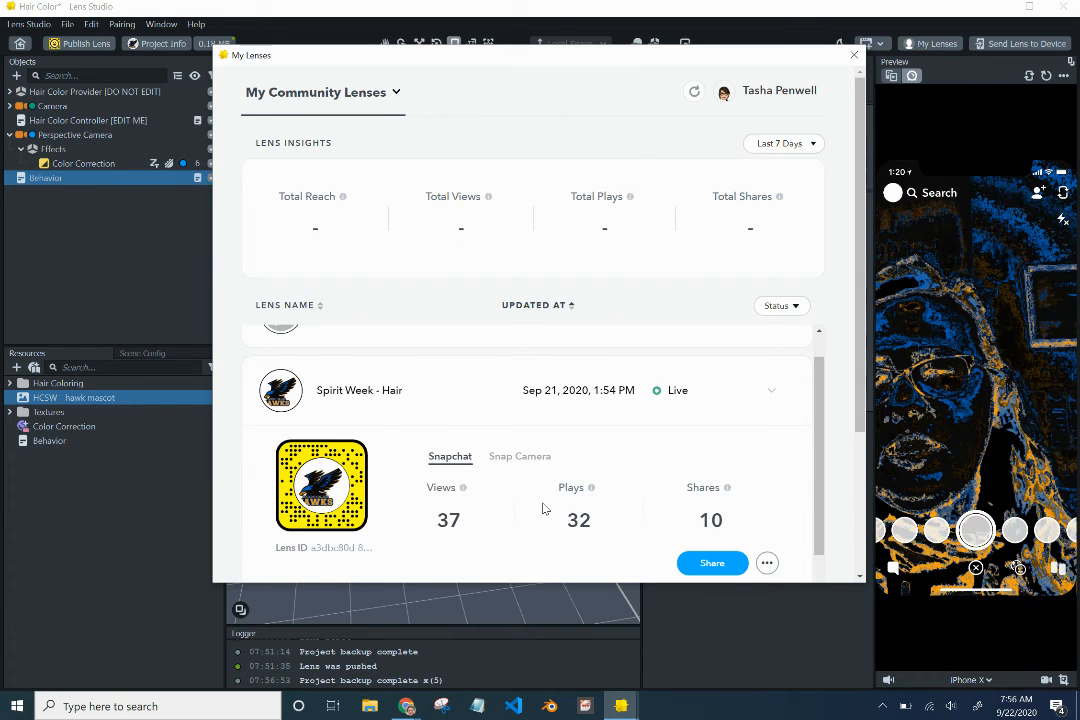
pyautogui.scroll(-5, 543, 509)
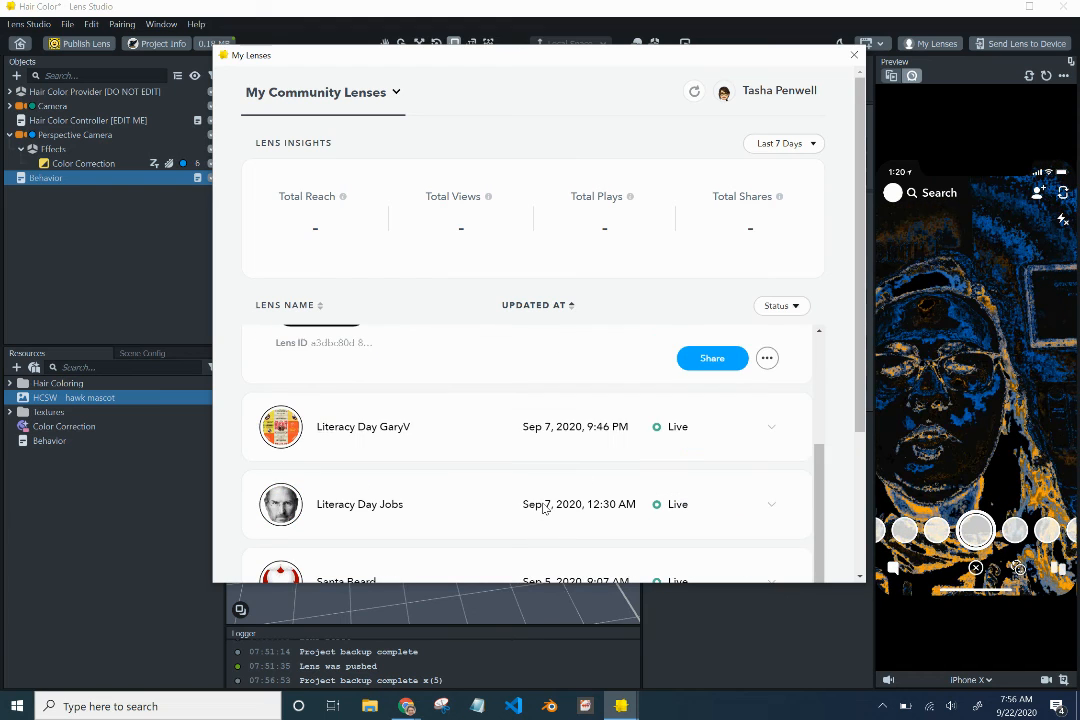
pyautogui.click(770, 425)
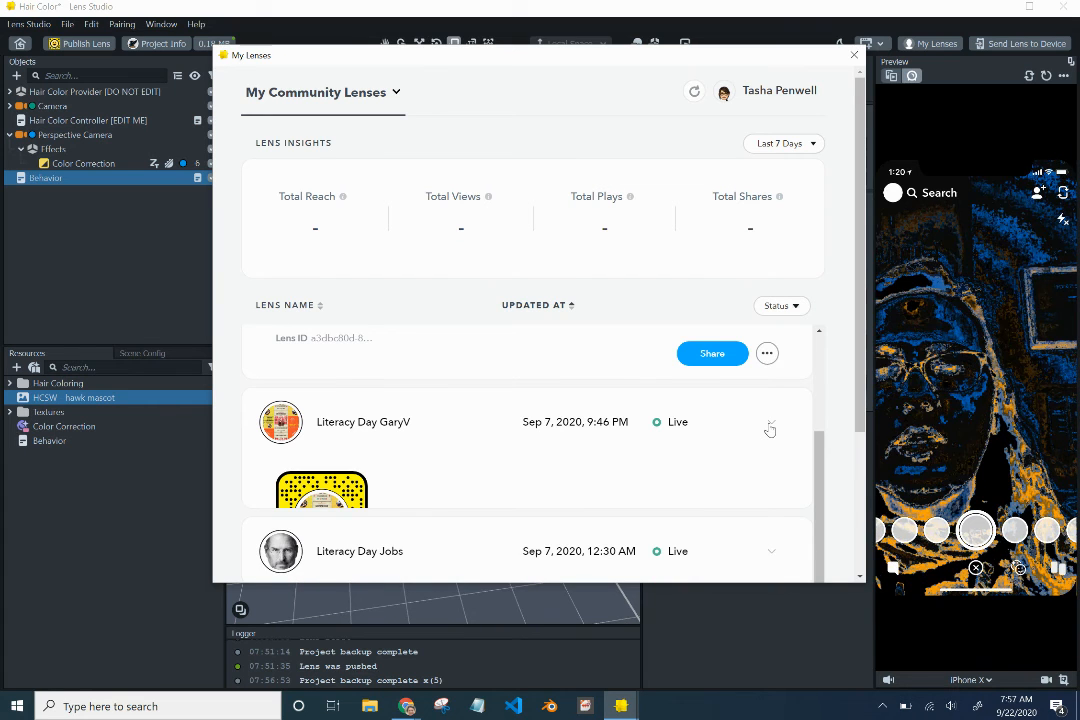
pyautogui.scroll(1, 770, 428)
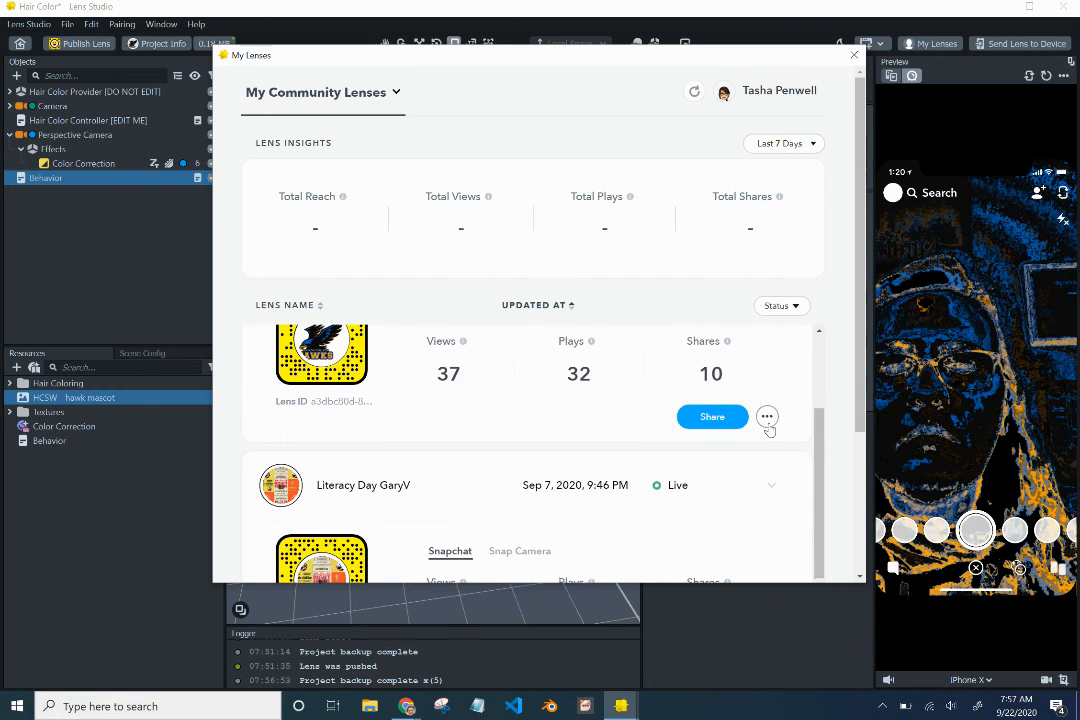
pyautogui.scroll(2, 769, 428)
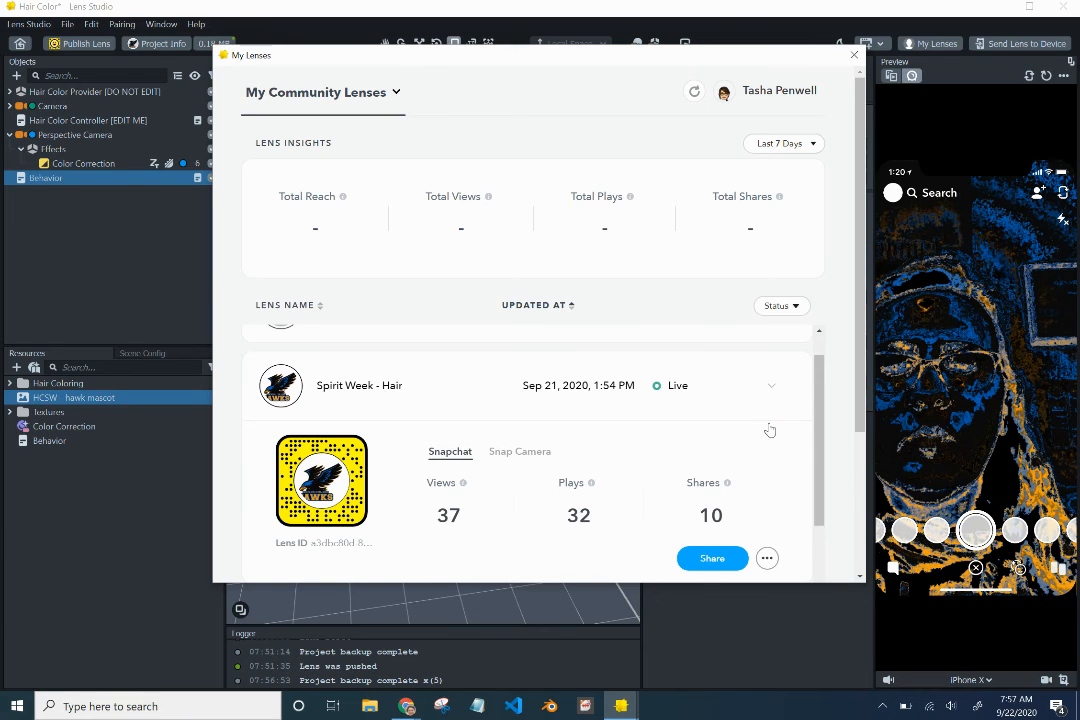
pyautogui.scroll(1, 770, 430)
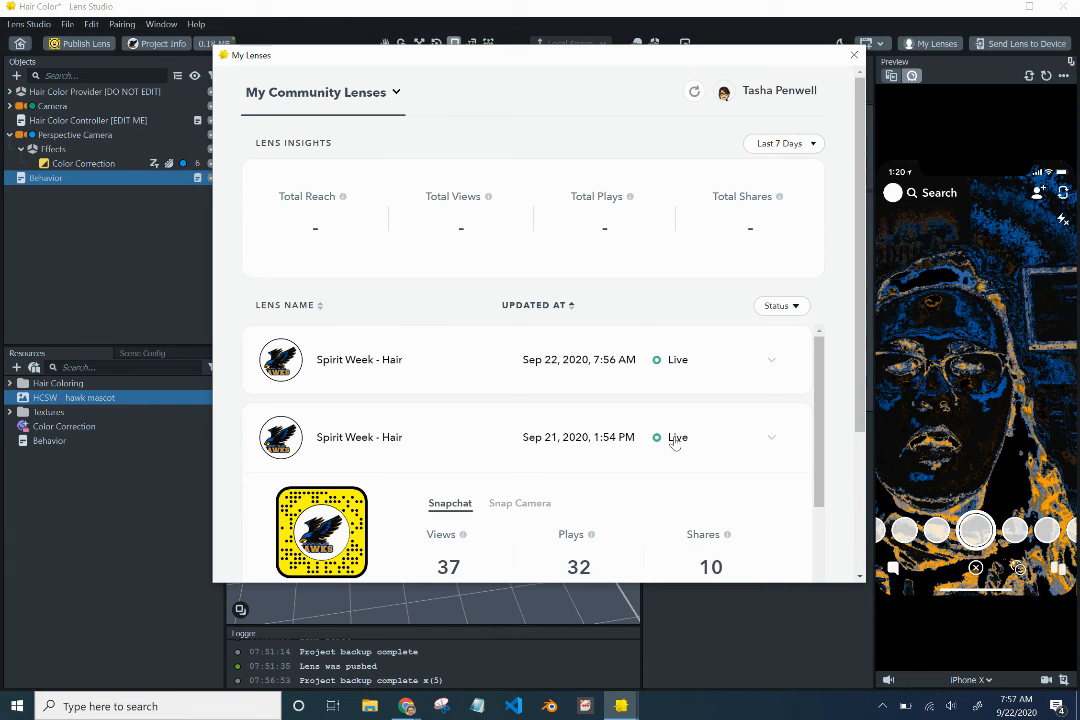
# View the Snapcode details of the Spirit Week - Hair lens from Sep 22, 2020, and close the lens list and minimize Lens Studio.
pyautogui.click(779, 369)
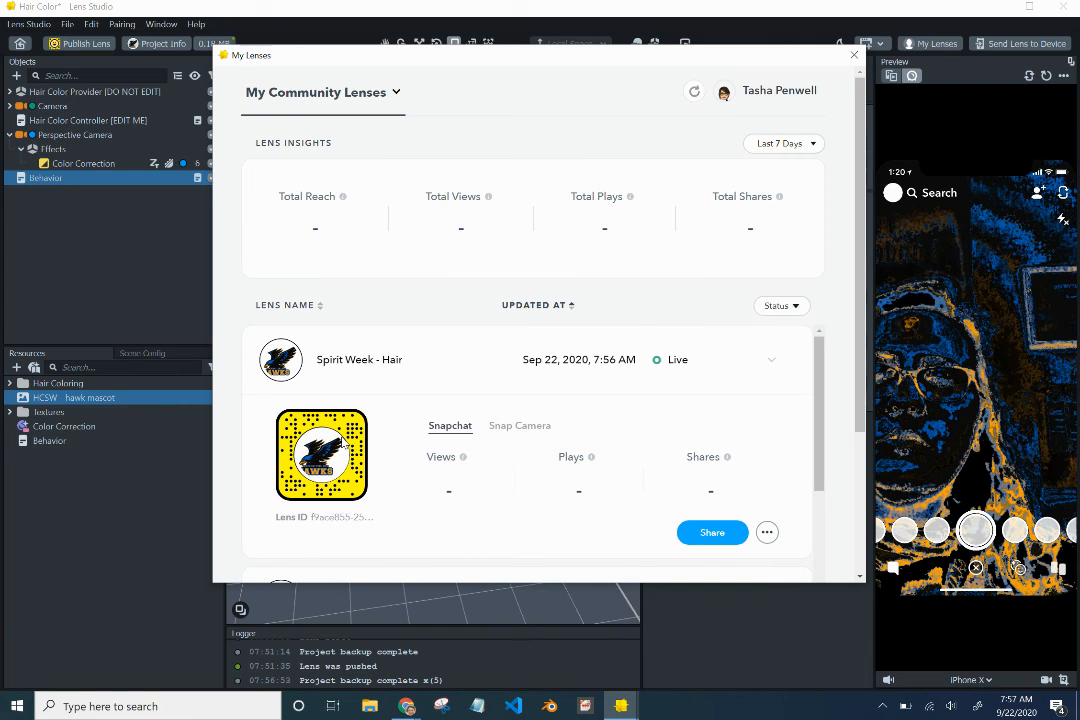
pyautogui.scroll(-1, 308, 459)
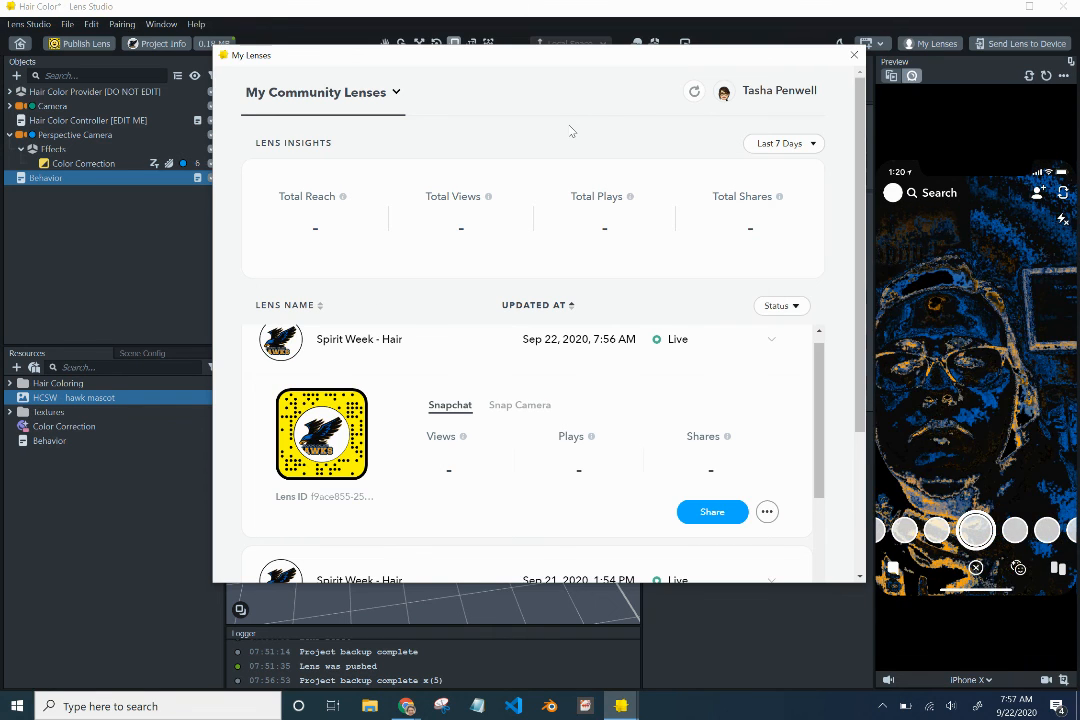
pyautogui.click(858, 57)
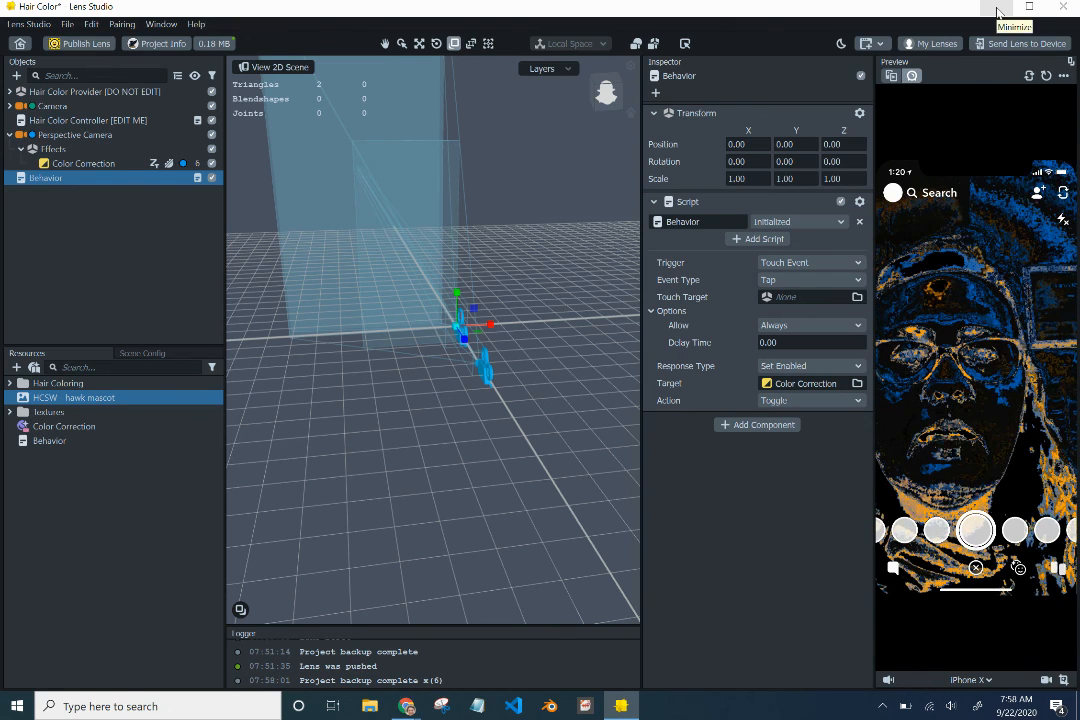
pyautogui.click(997, 12)
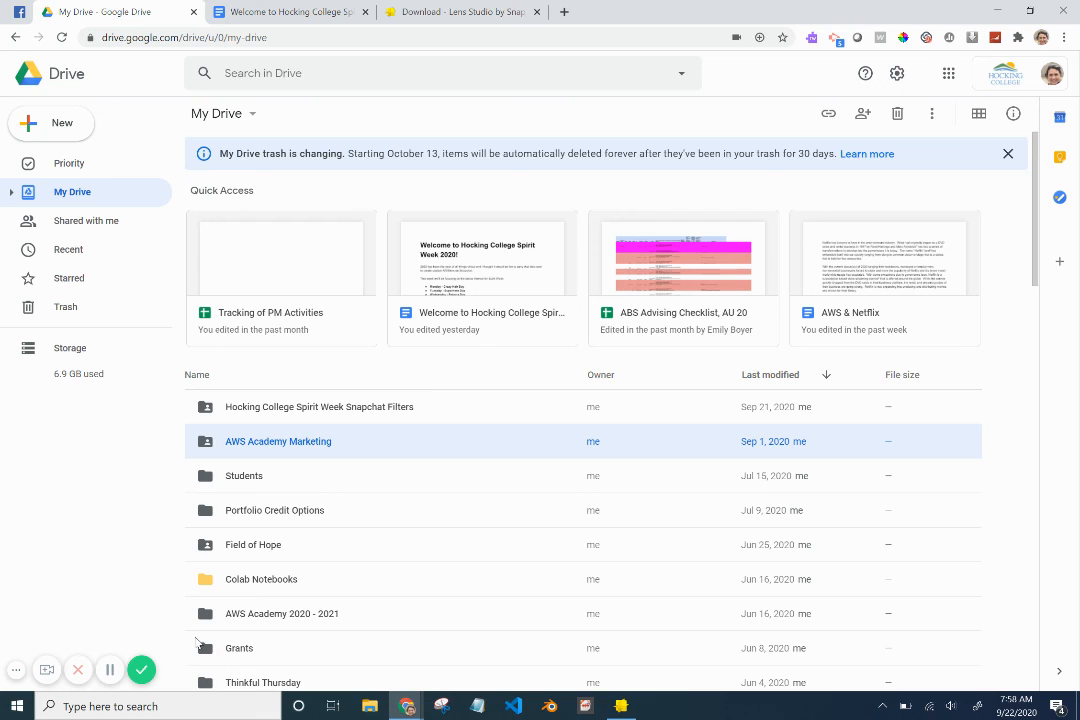